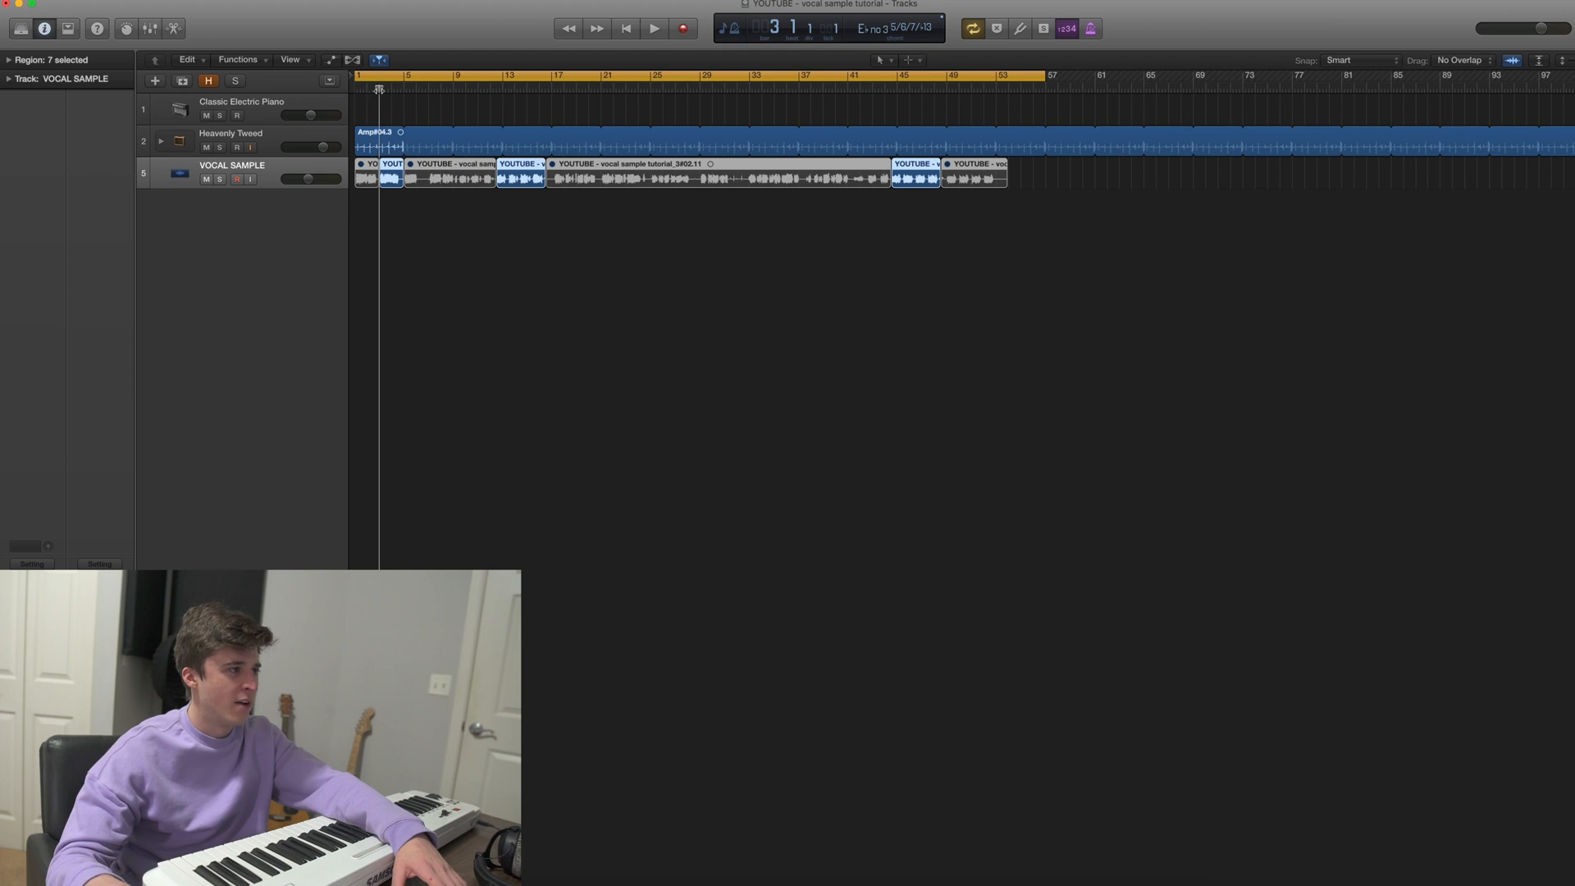
Delete the grey leftover regions on the VOCAL SAMPLE track, keeping only the three blue vocal chops.
left_click(450, 231)
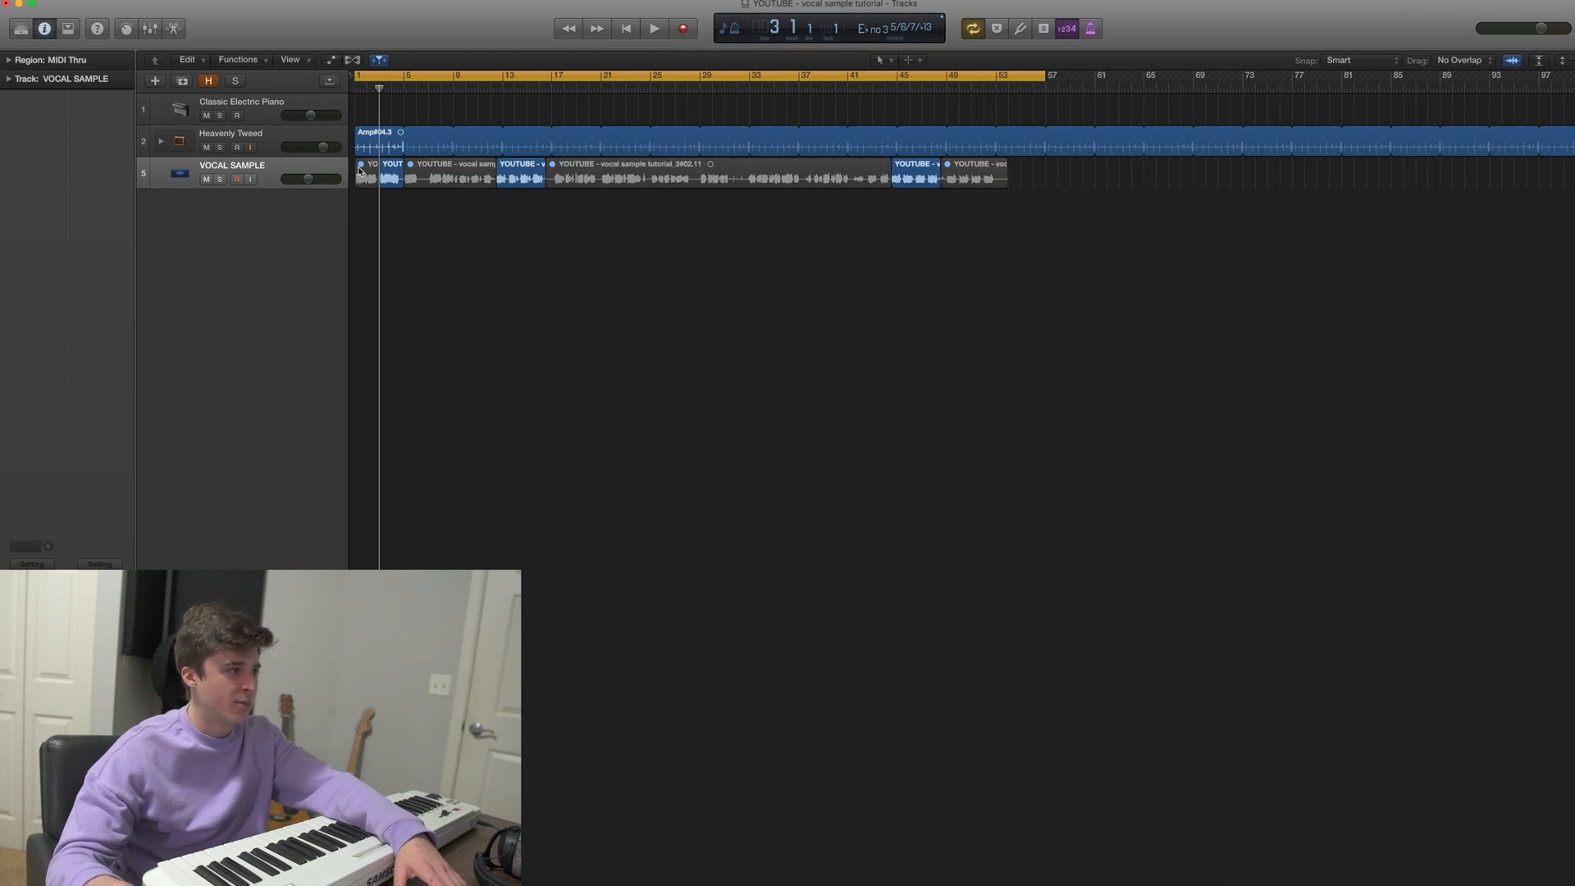
key("Delete")
left_click(605, 182)
key("Delete")
left_click(972, 178)
key("Delete")
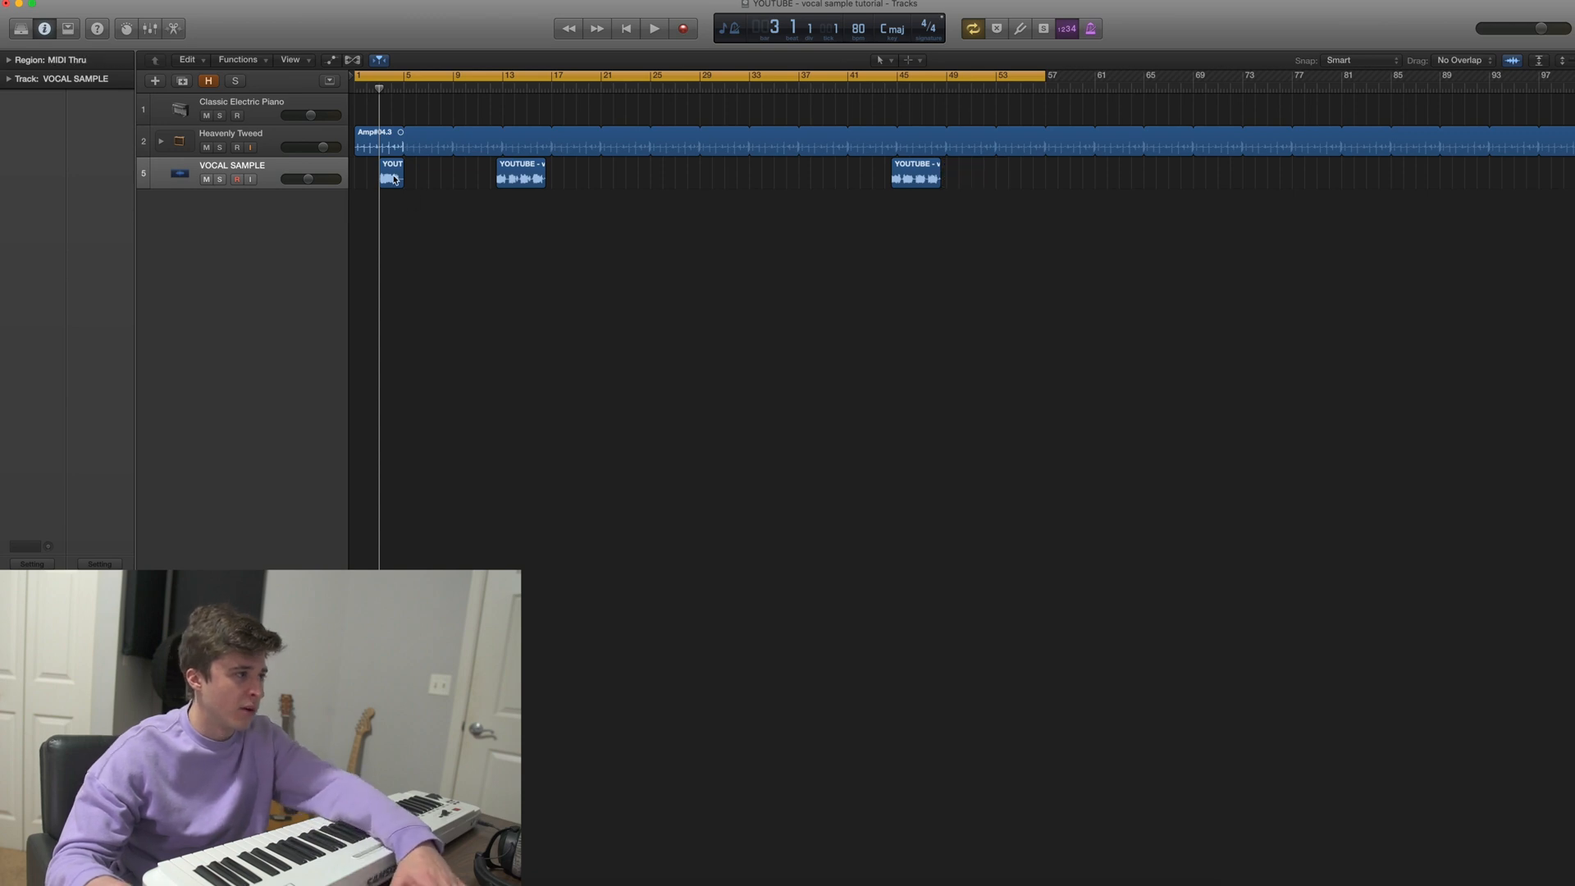
Move the first vocal chop to bar 1 and play the project from the start.
left_click_drag(382, 179, 369, 178)
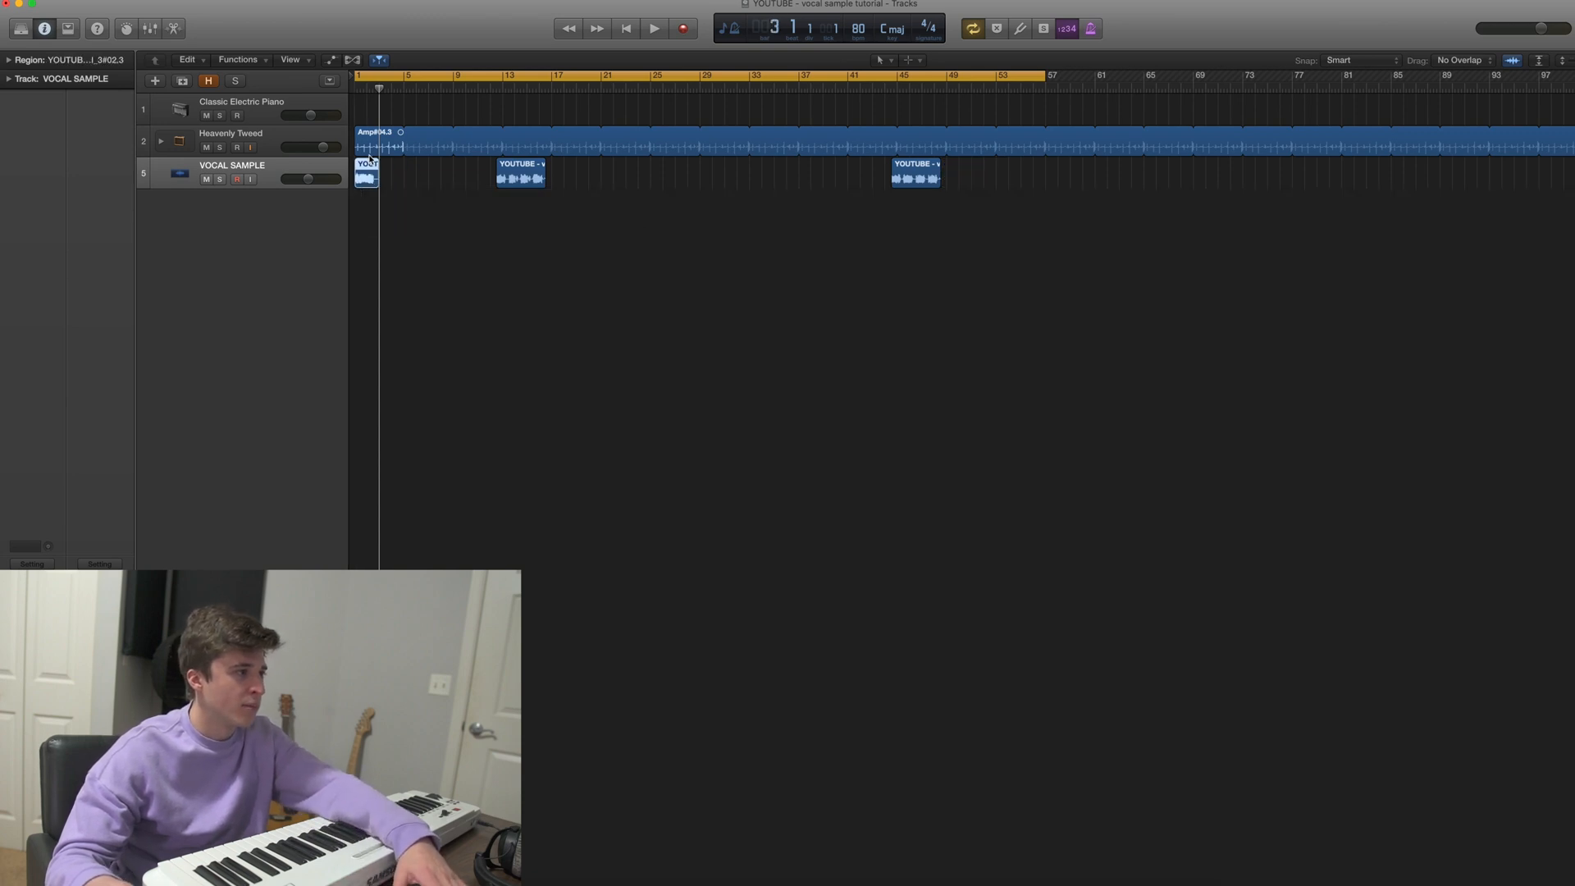
key("Return")
key("space")
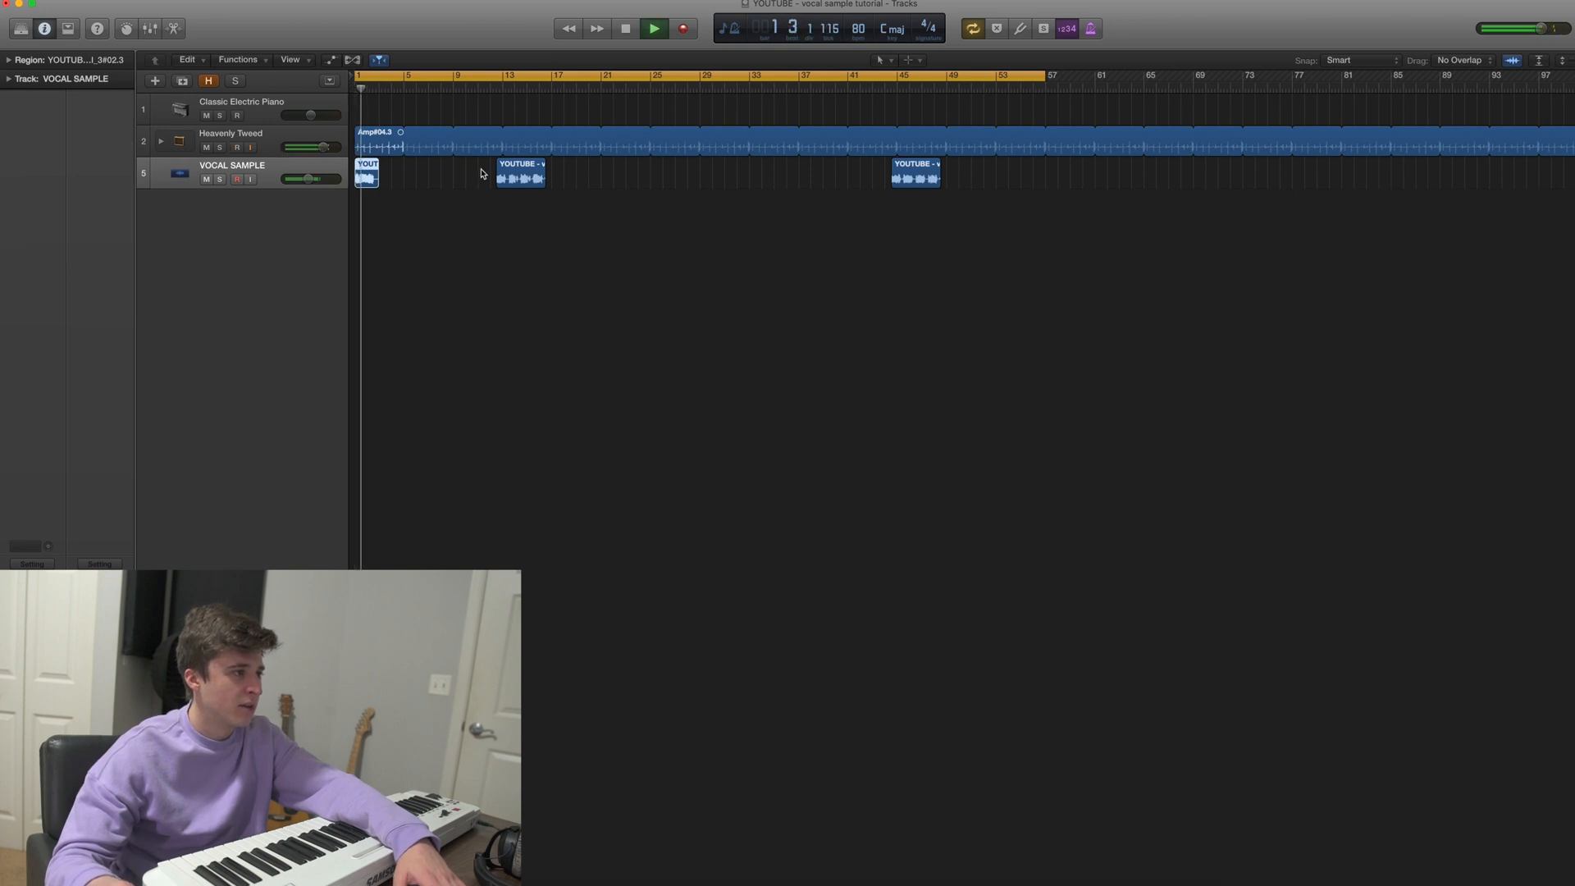
Park the second vocal chop at about bar 33 while auditioning the first chop.
left_click_drag(515, 176, 772, 175)
key("space")
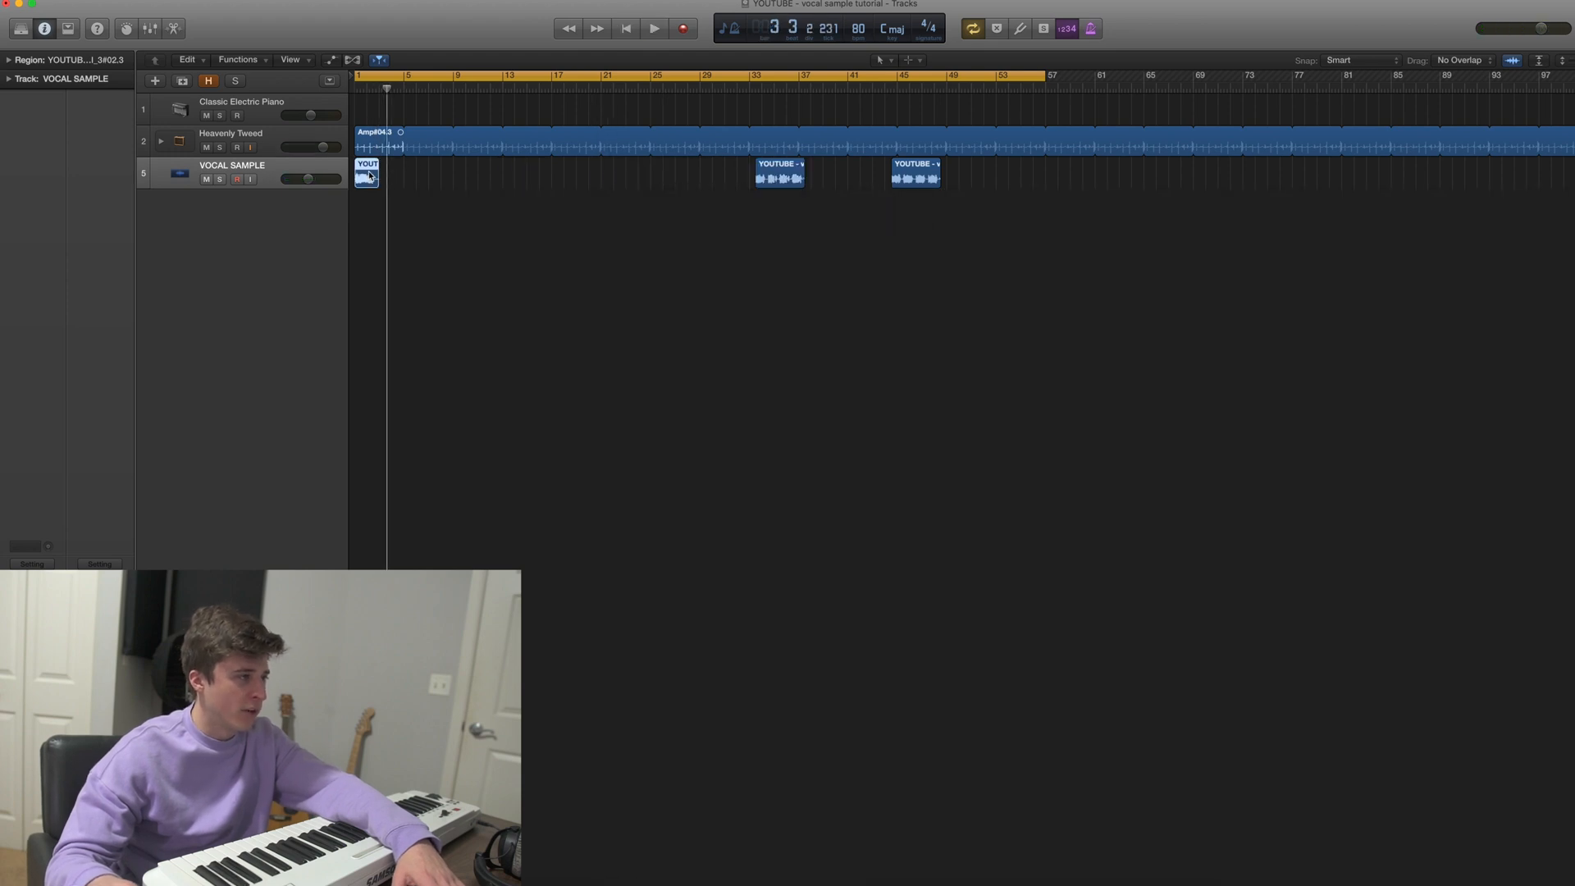
key("space")
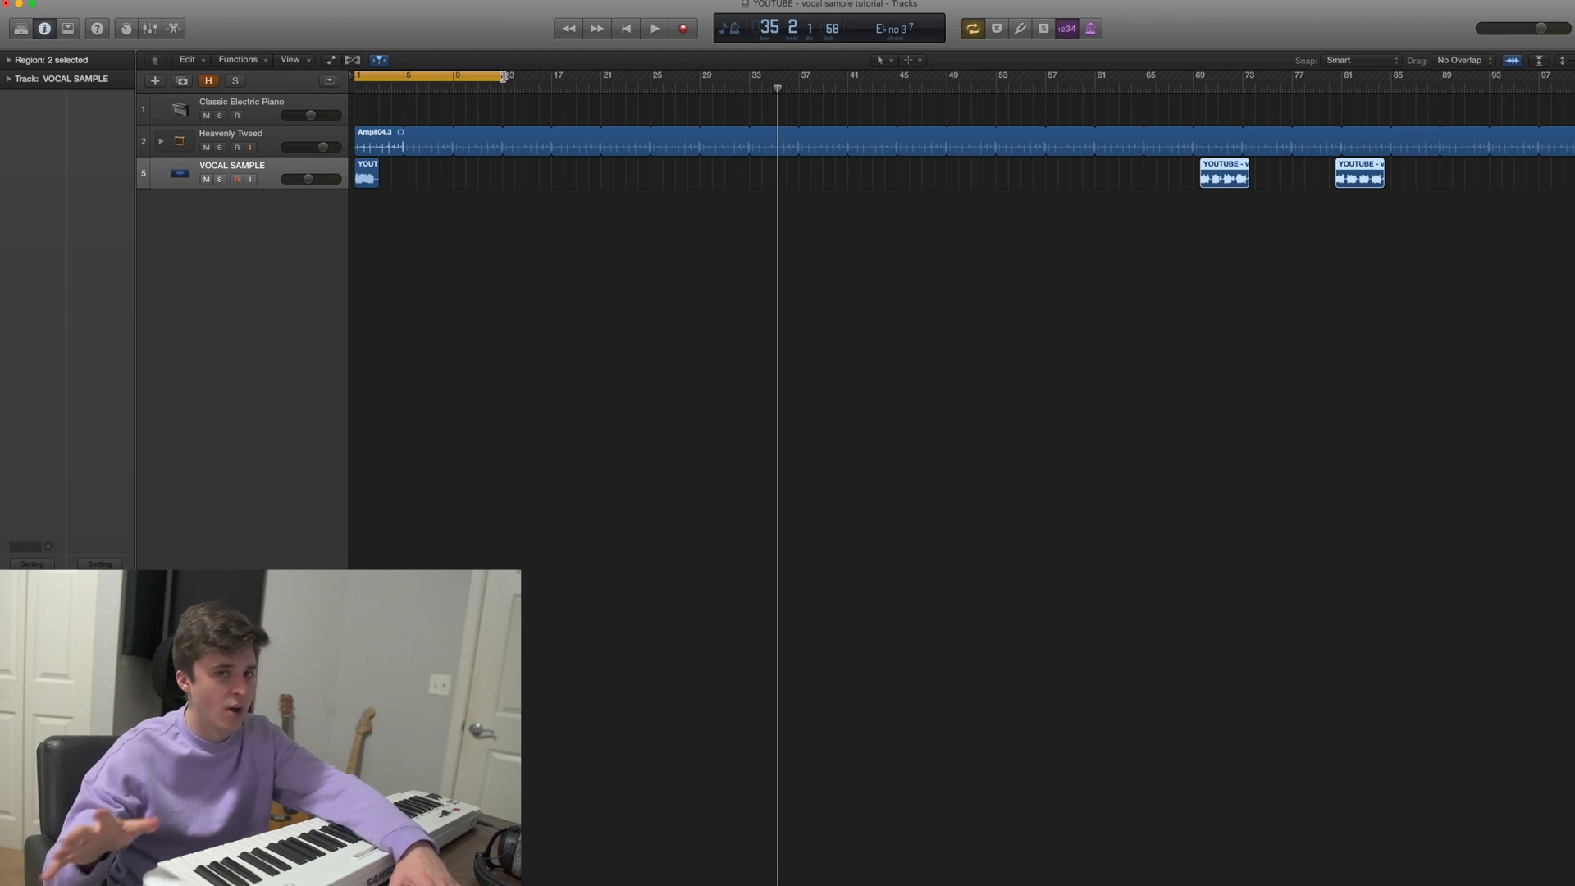
Set the cycle range to bars 1–9 and audition the vocal chop at bar 1.
left_click_drag(503, 76, 453, 77)
key("space")
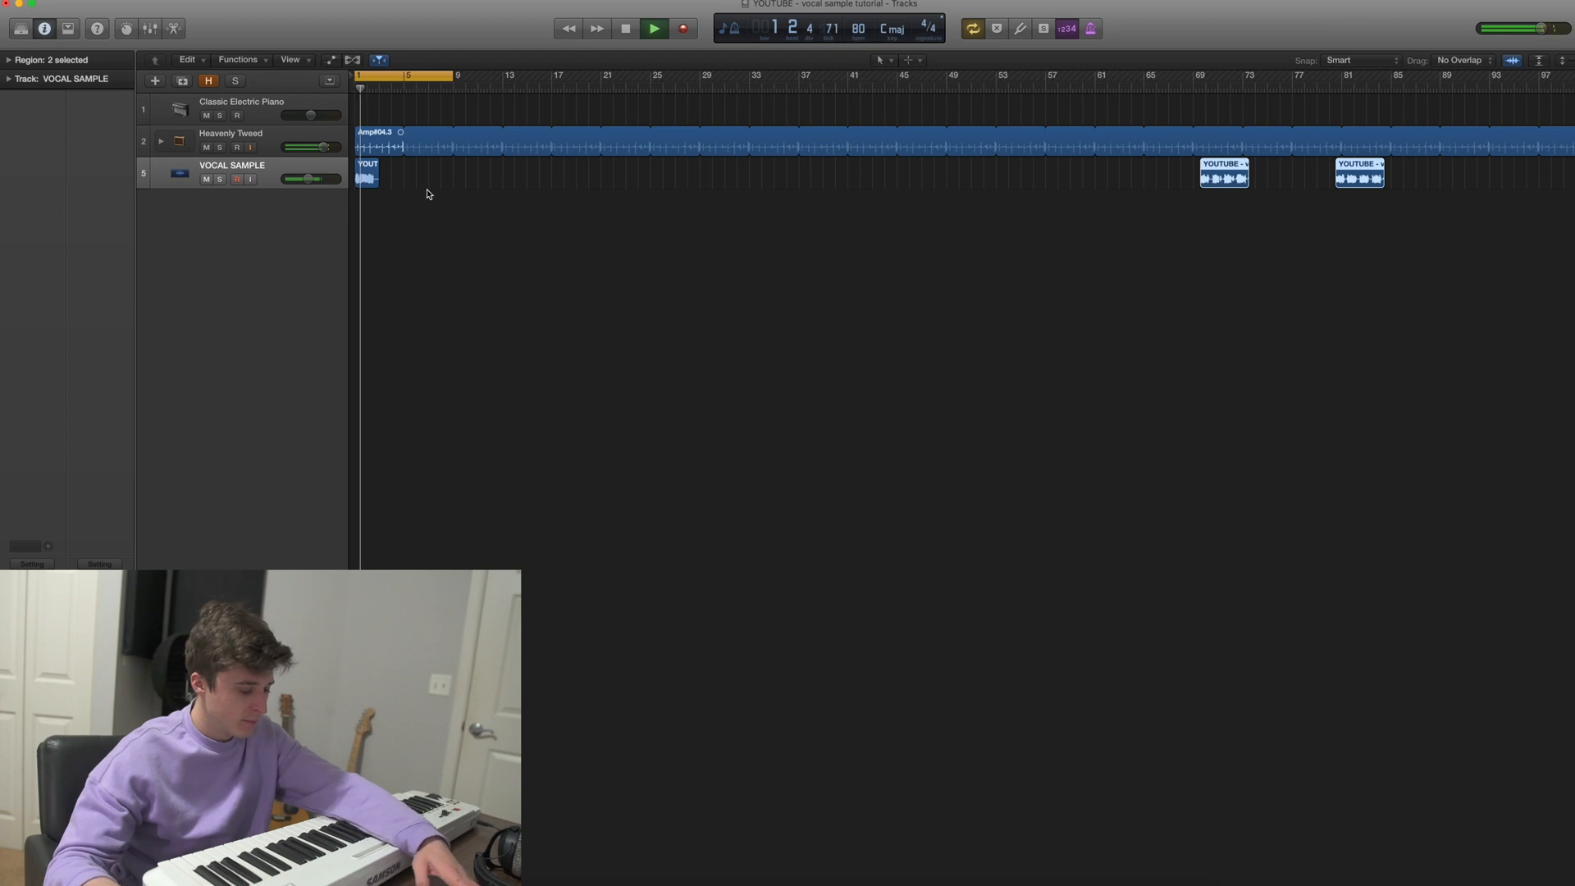
key("super+Right")
scroll(457, 180, "left", 5)
key("super+Right")
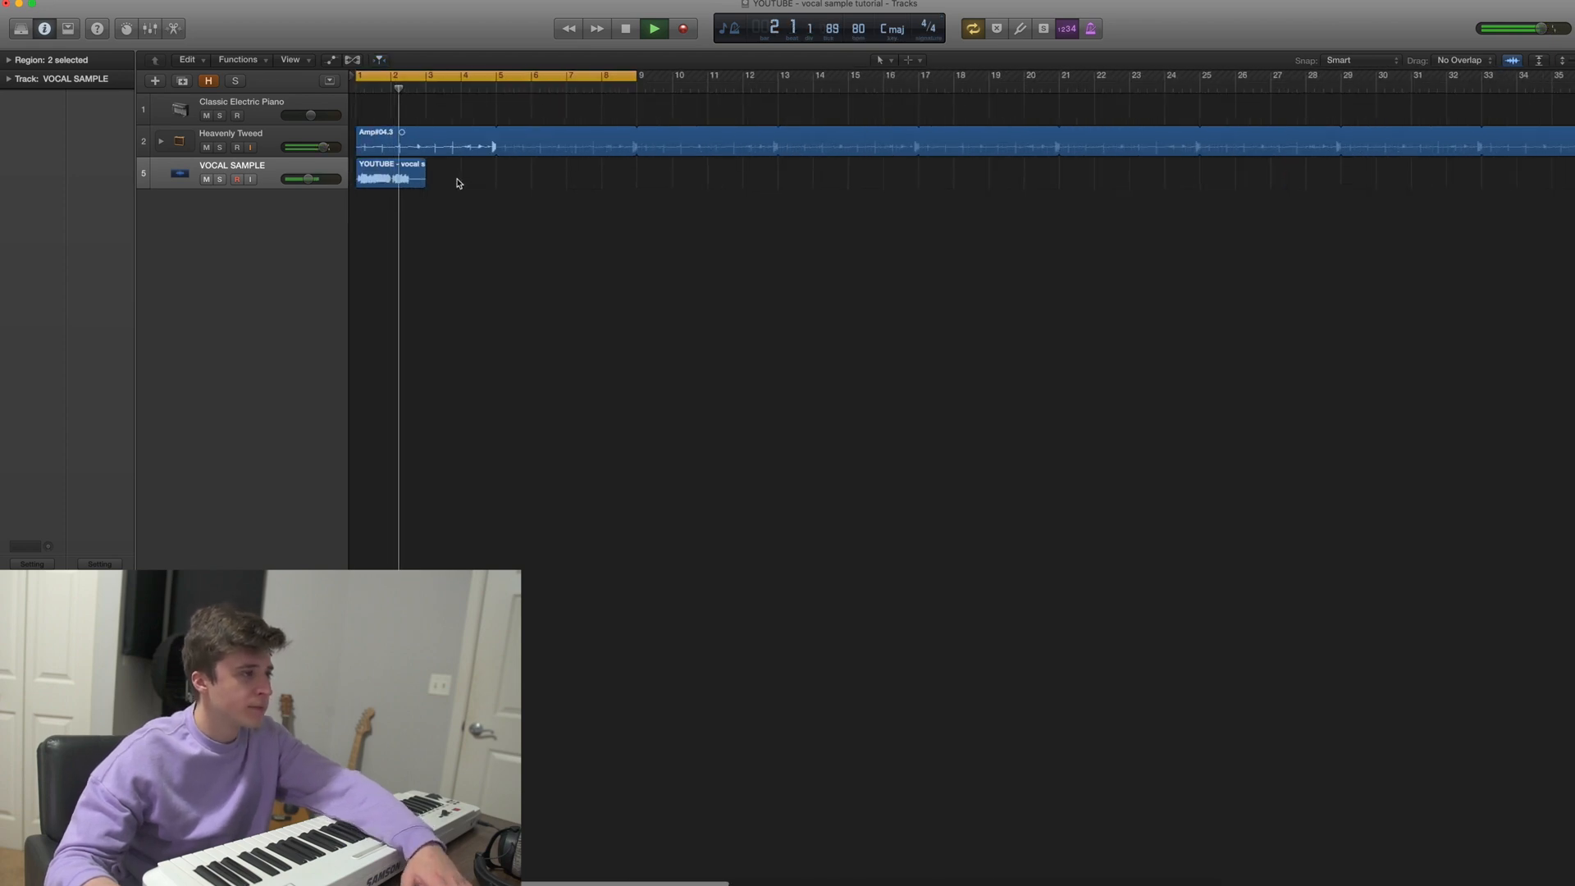
key("space")
Copy the vocal chop from bar 1 to bar 3 and shorten the cycle range to end at bar 5.
left_click(417, 167)
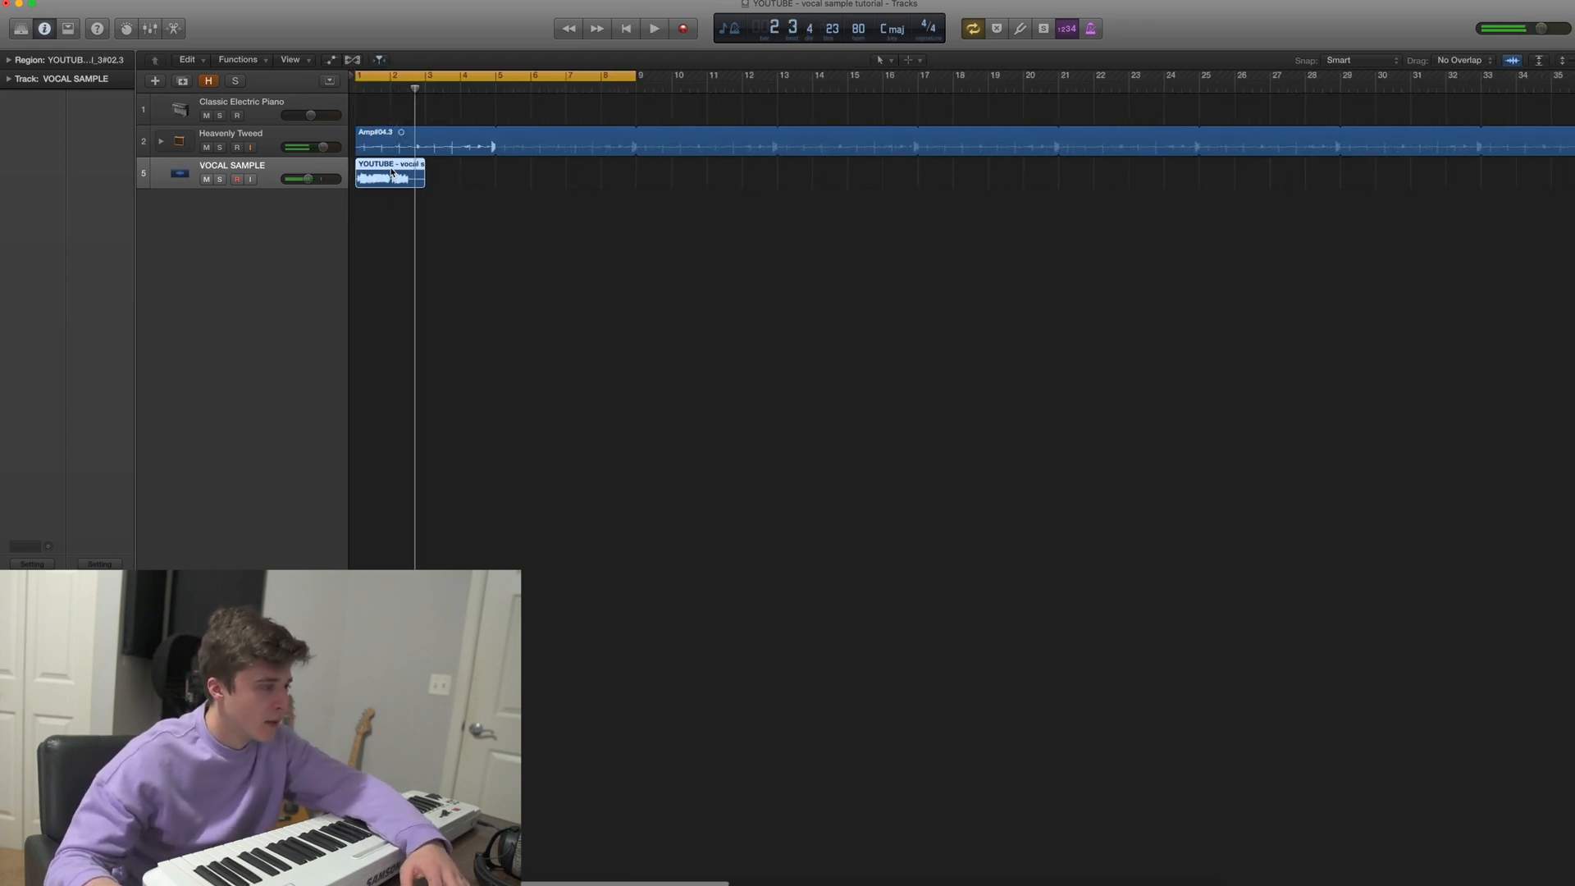
left_click(424, 87)
key("super+v")
left_click_drag(633, 79, 497, 79)
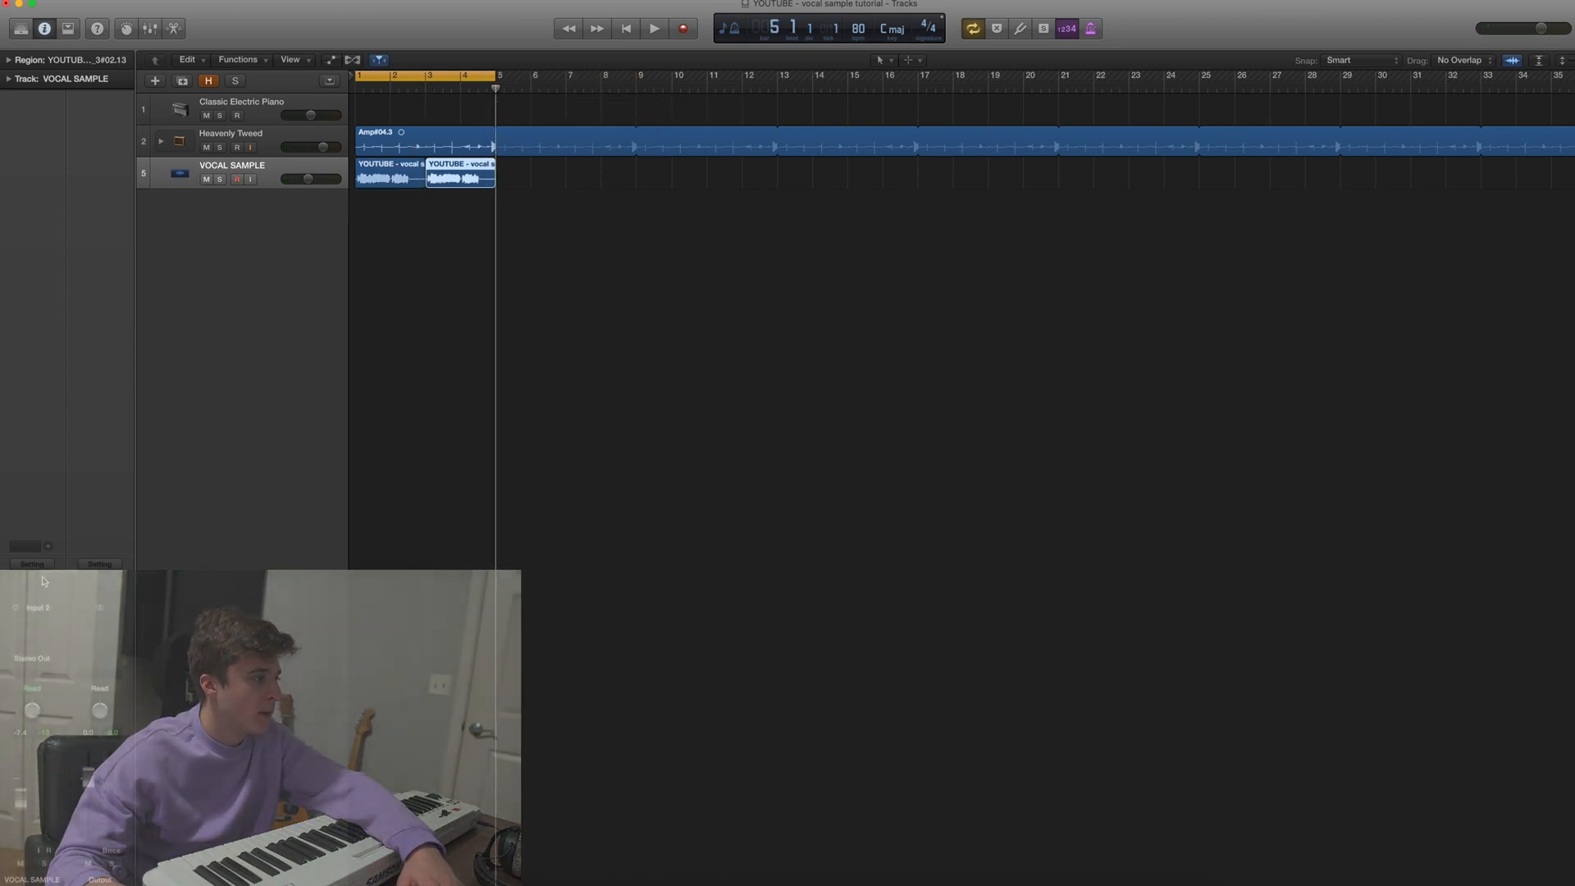
Insert the Compressor plug-in from the Dynamics effects on the VOCAL SAMPLE track.
left_click(35, 621)
mouse_move(55, 781)
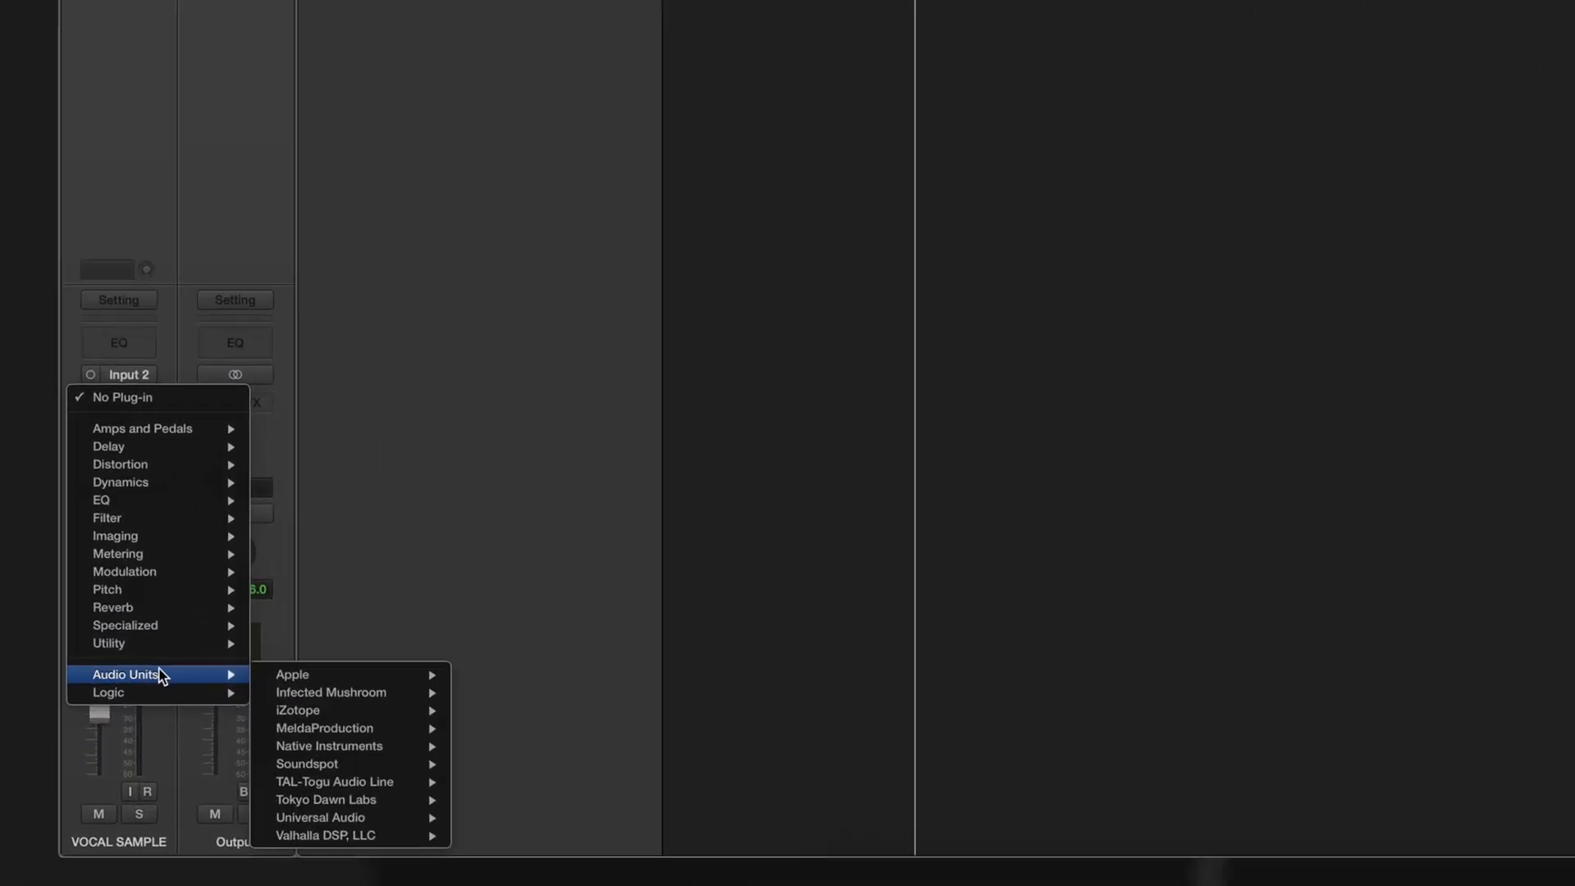
mouse_move(362, 820)
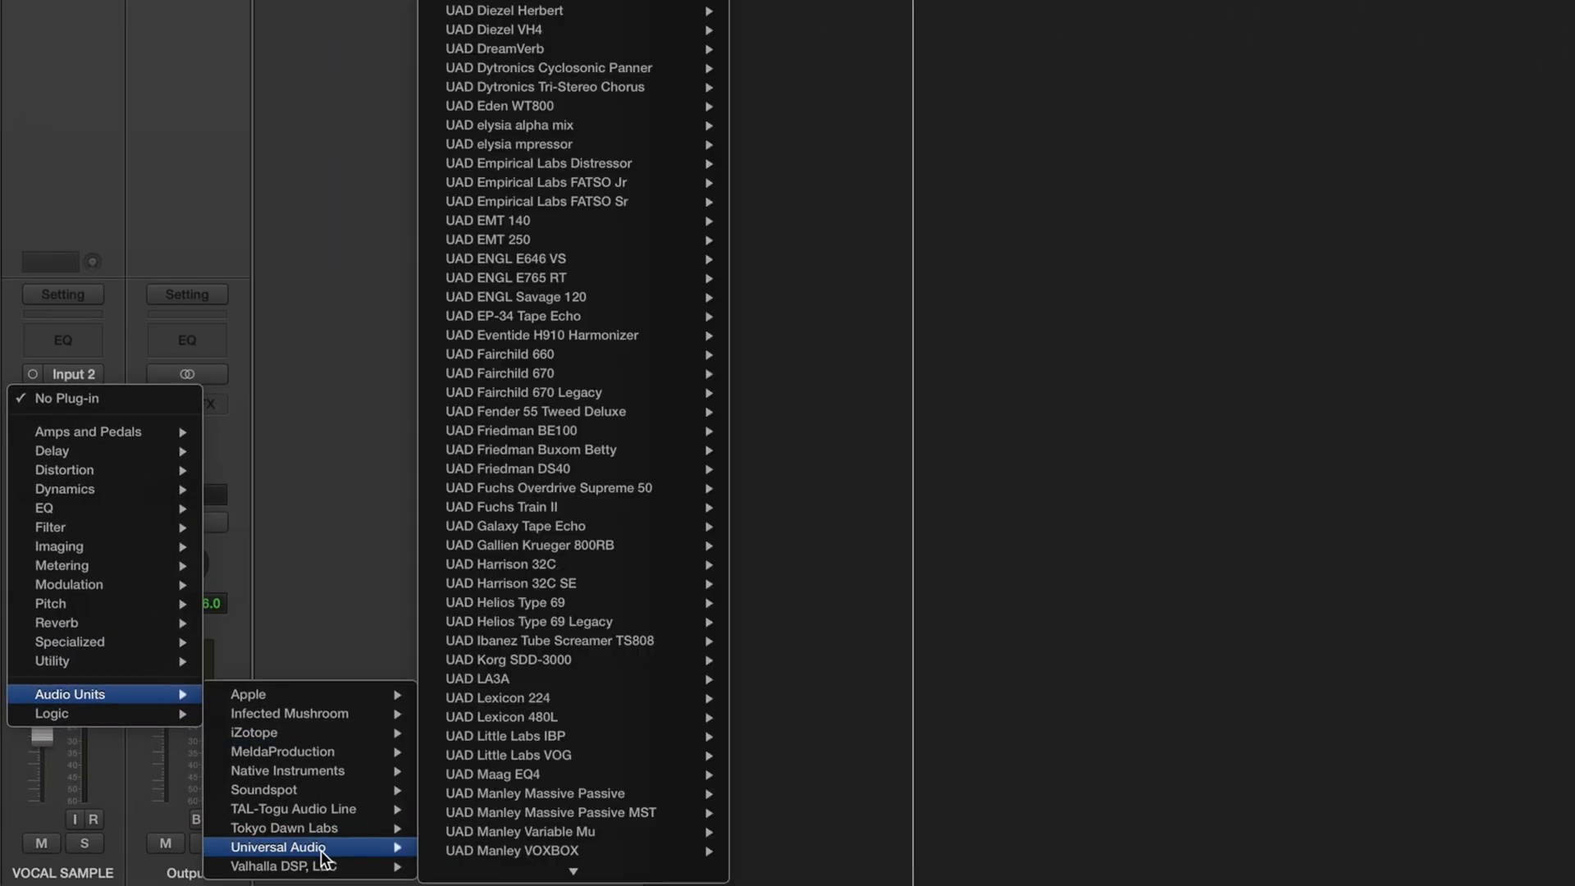
scroll(699, 795, "down", 10)
mouse_move(694, 795)
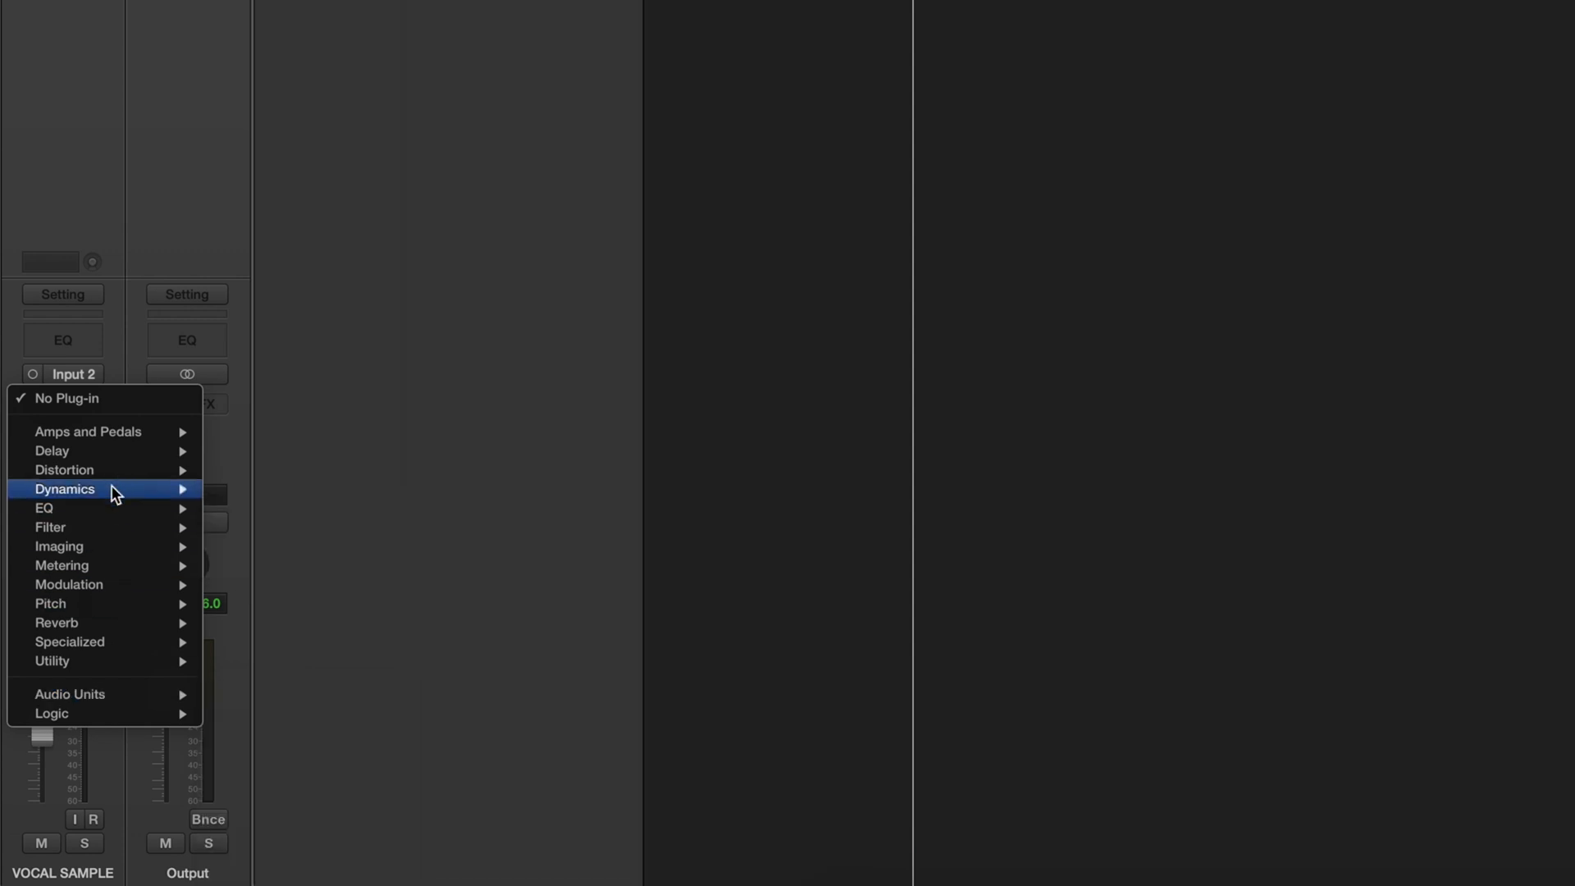
mouse_move(183, 499)
mouse_move(308, 511)
left_click(419, 508)
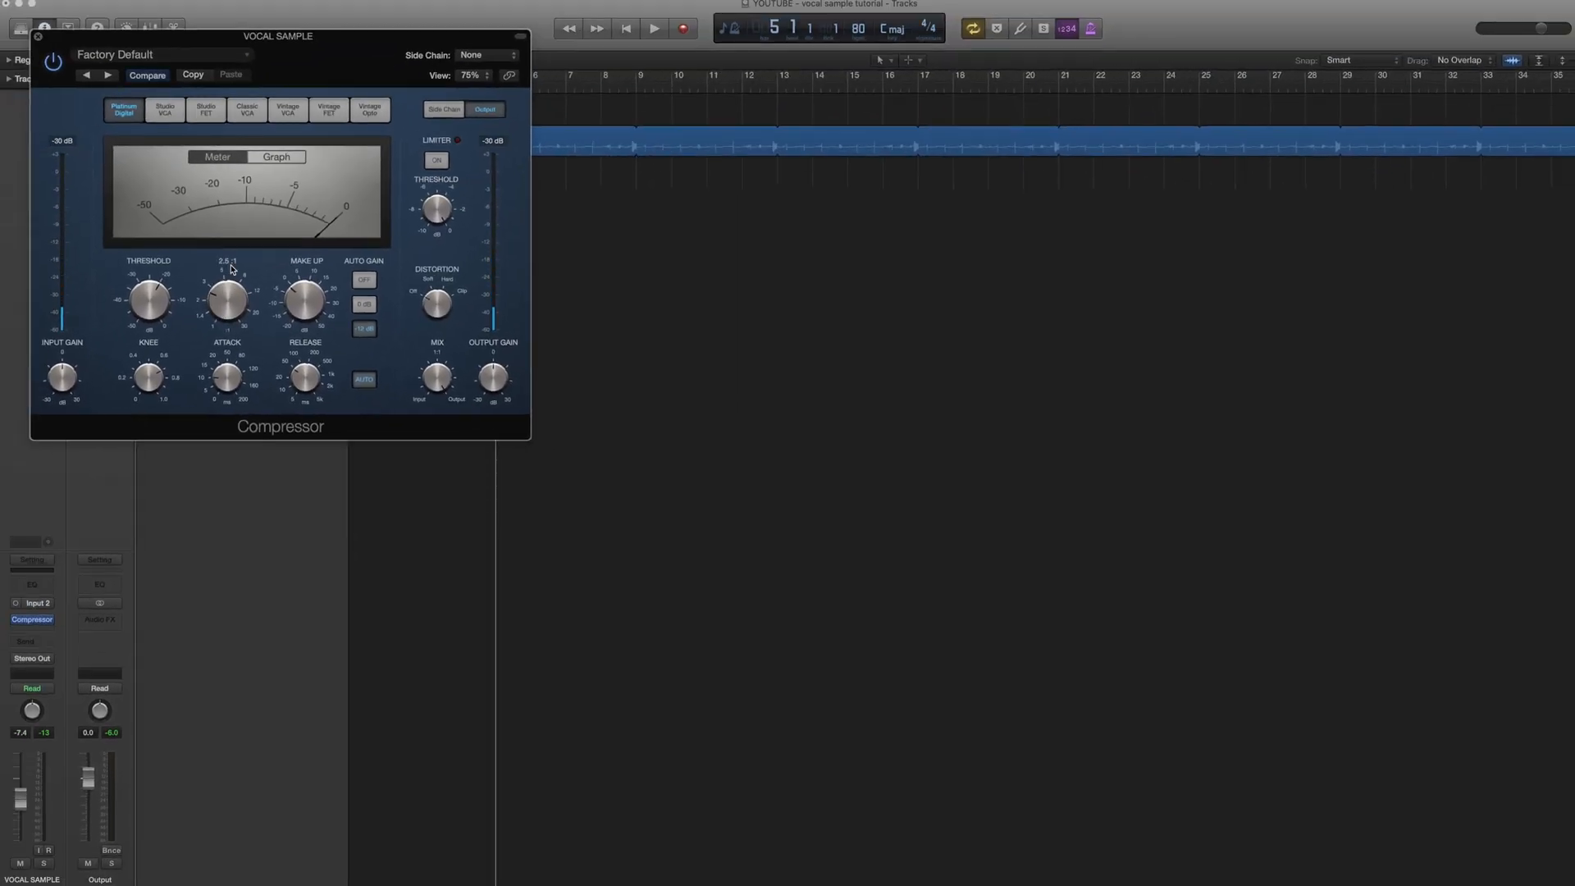
Set the compressor's ratio to about 4.1:1 and raise its threshold slightly while the loop plays.
left_click_drag(361, 37, 925, 103)
key("space")
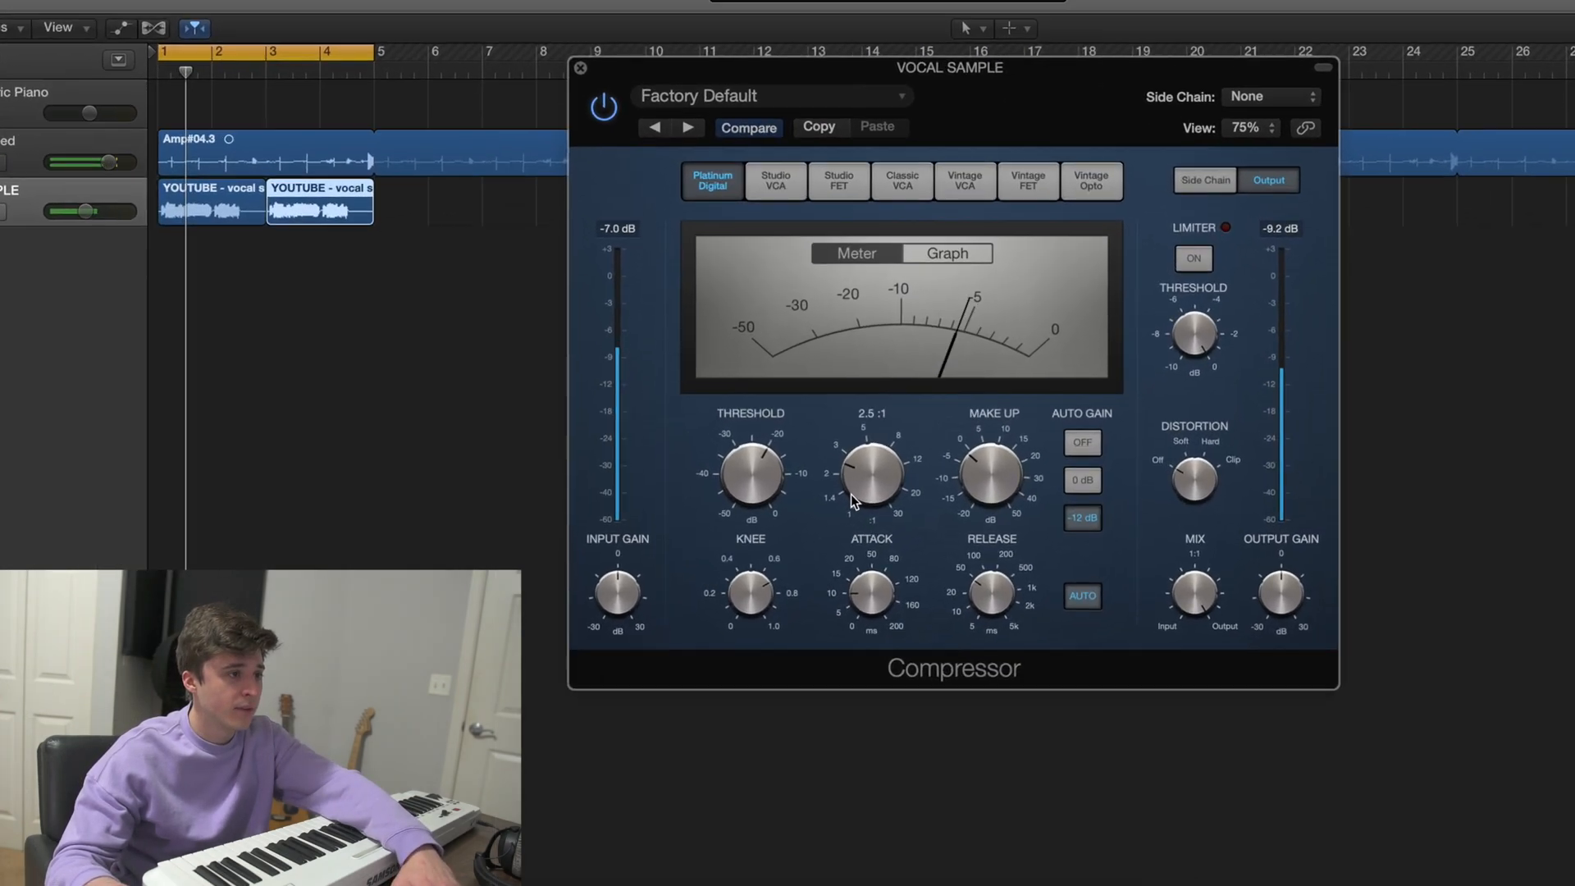
left_click_drag(853, 501, 860, 431)
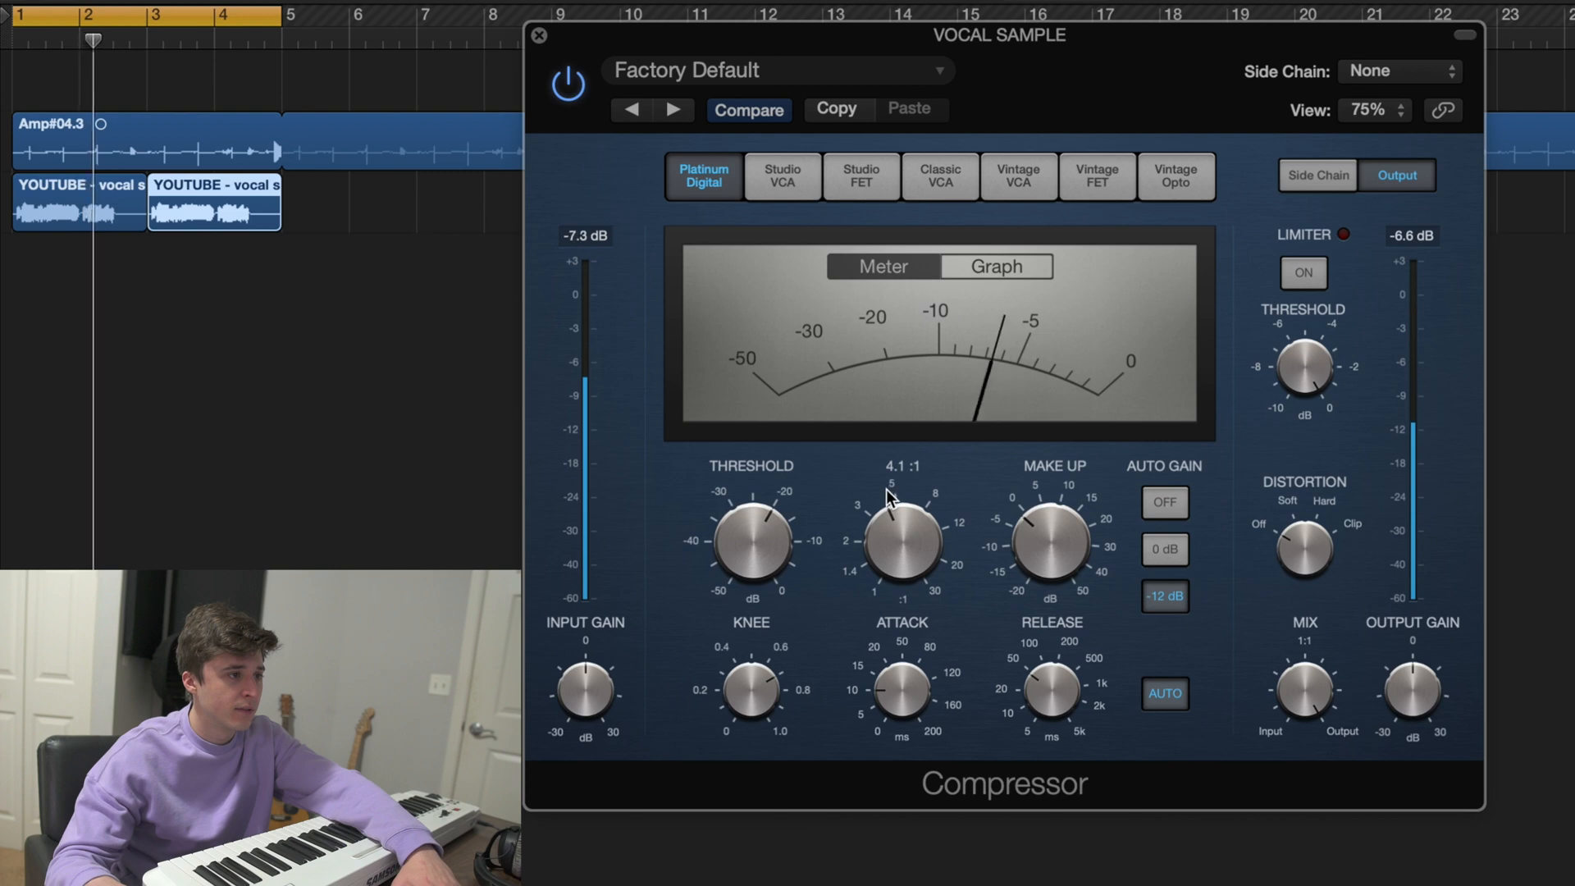
left_click(761, 532)
left_click_drag(752, 534, 764, 512)
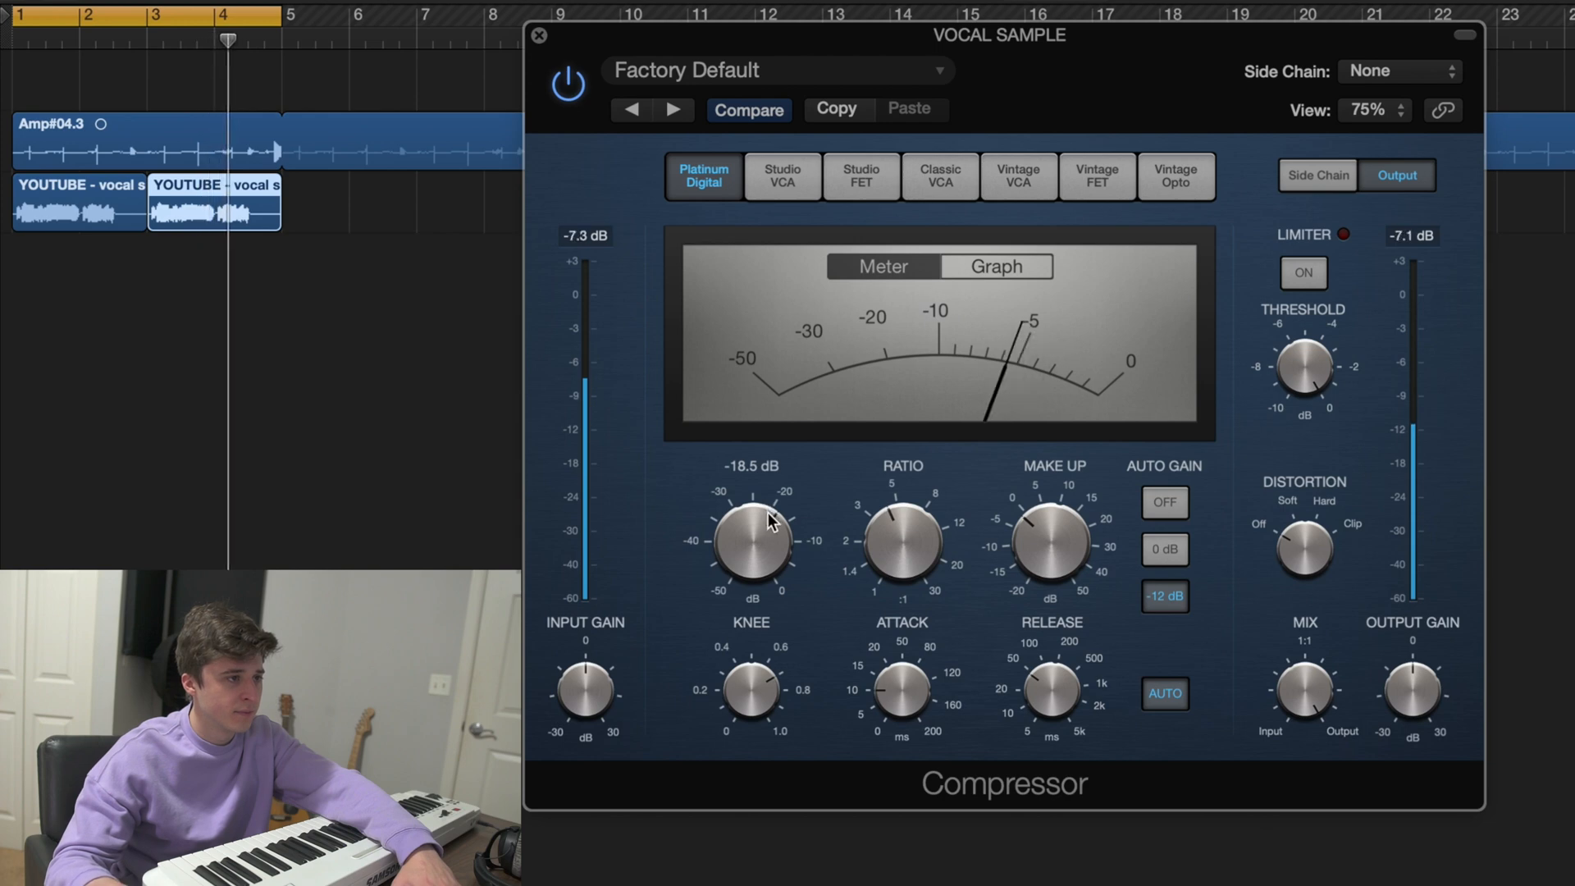
left_click_drag(748, 522, 747, 515)
left_click_drag(877, 527, 878, 532)
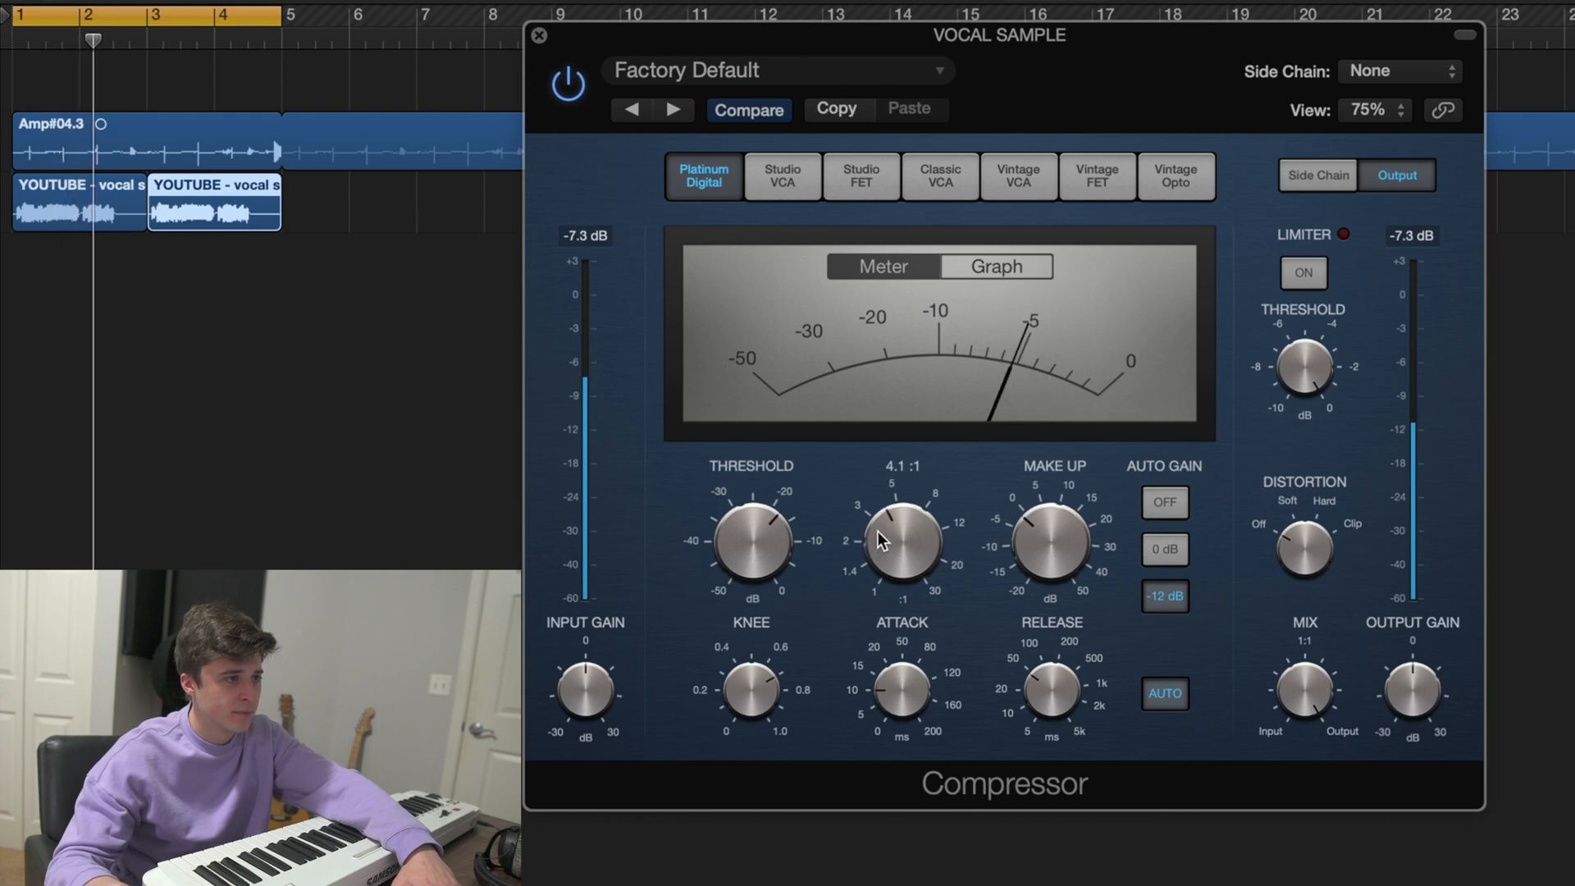
Shorten the compressor's attack and release slightly, audition the result and close the Compressor window.
left_click_drag(884, 685, 892, 718)
mouse_move(1040, 709)
left_mouse_down()
mouse_move(1040, 731)
mouse_move(1031, 701)
left_mouse_up()
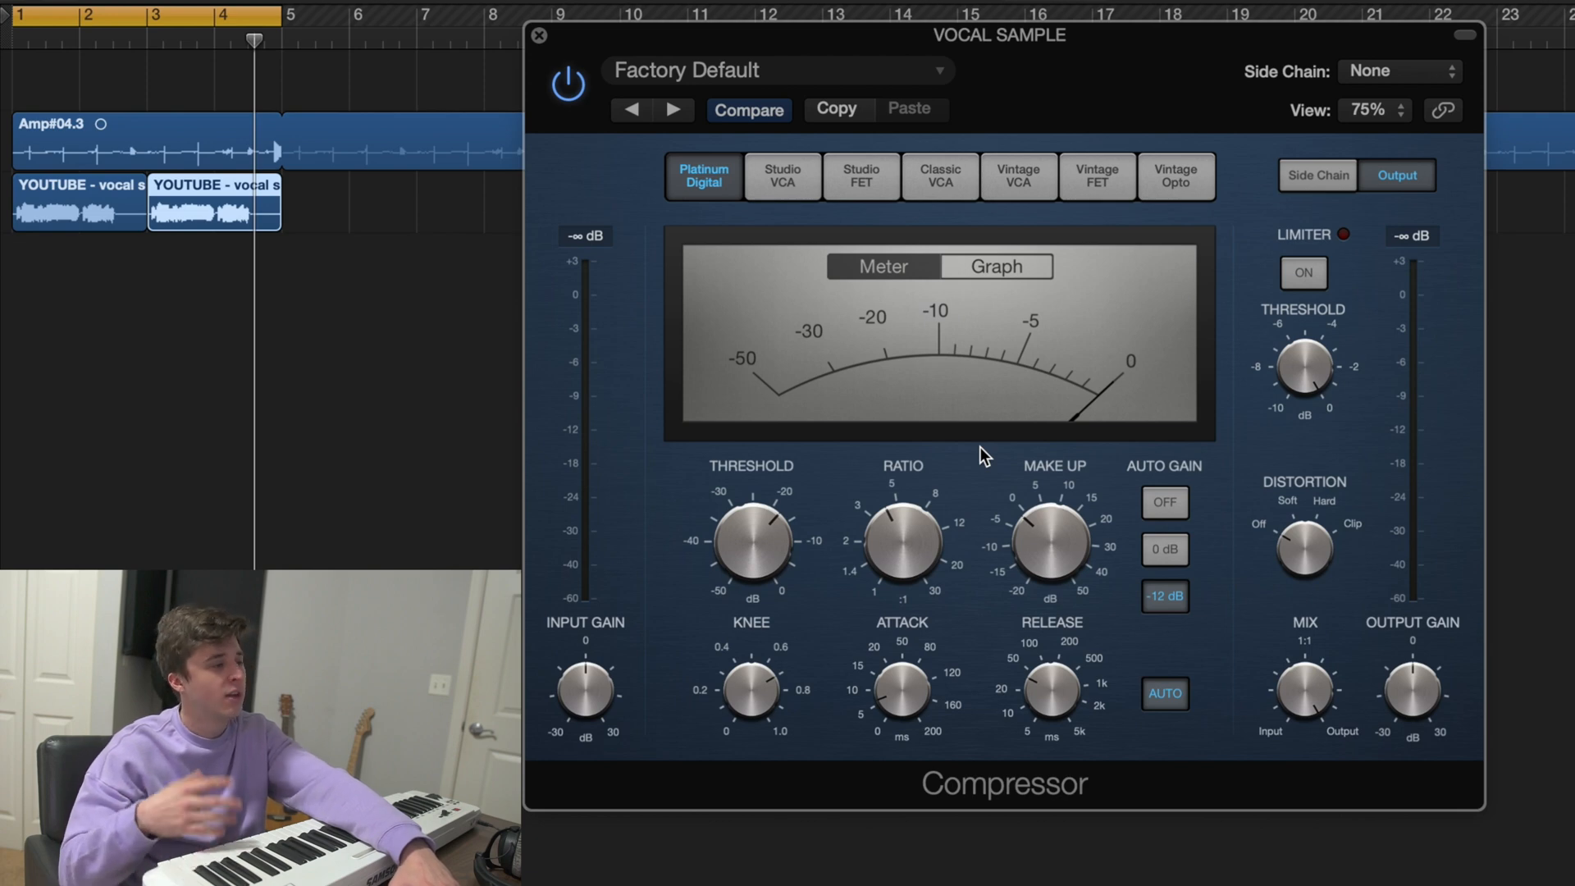
key("space")
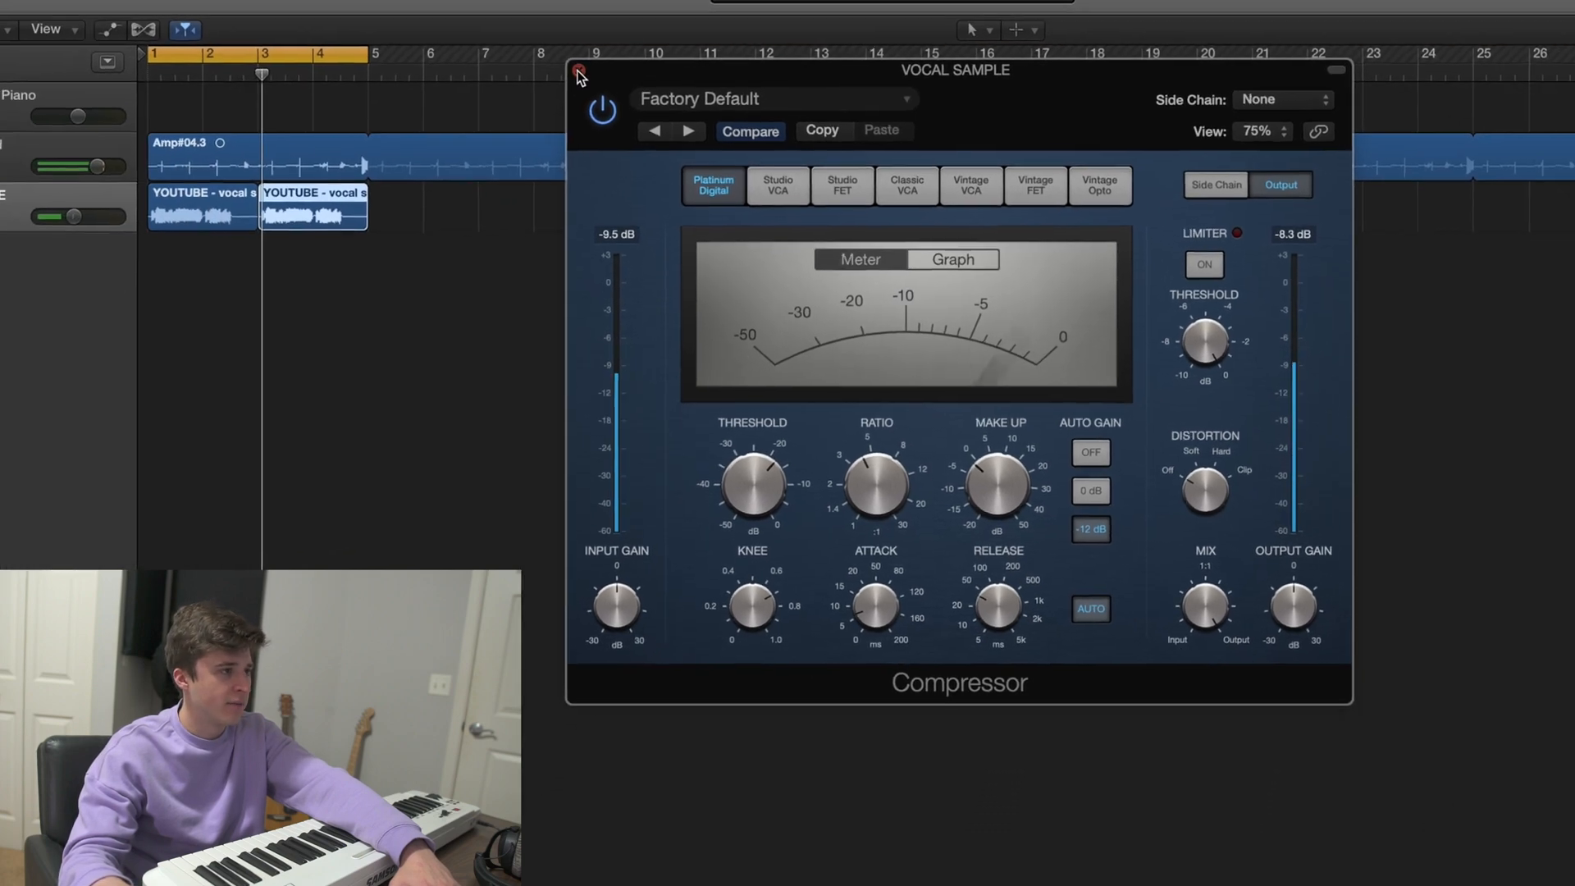
left_click(557, 63)
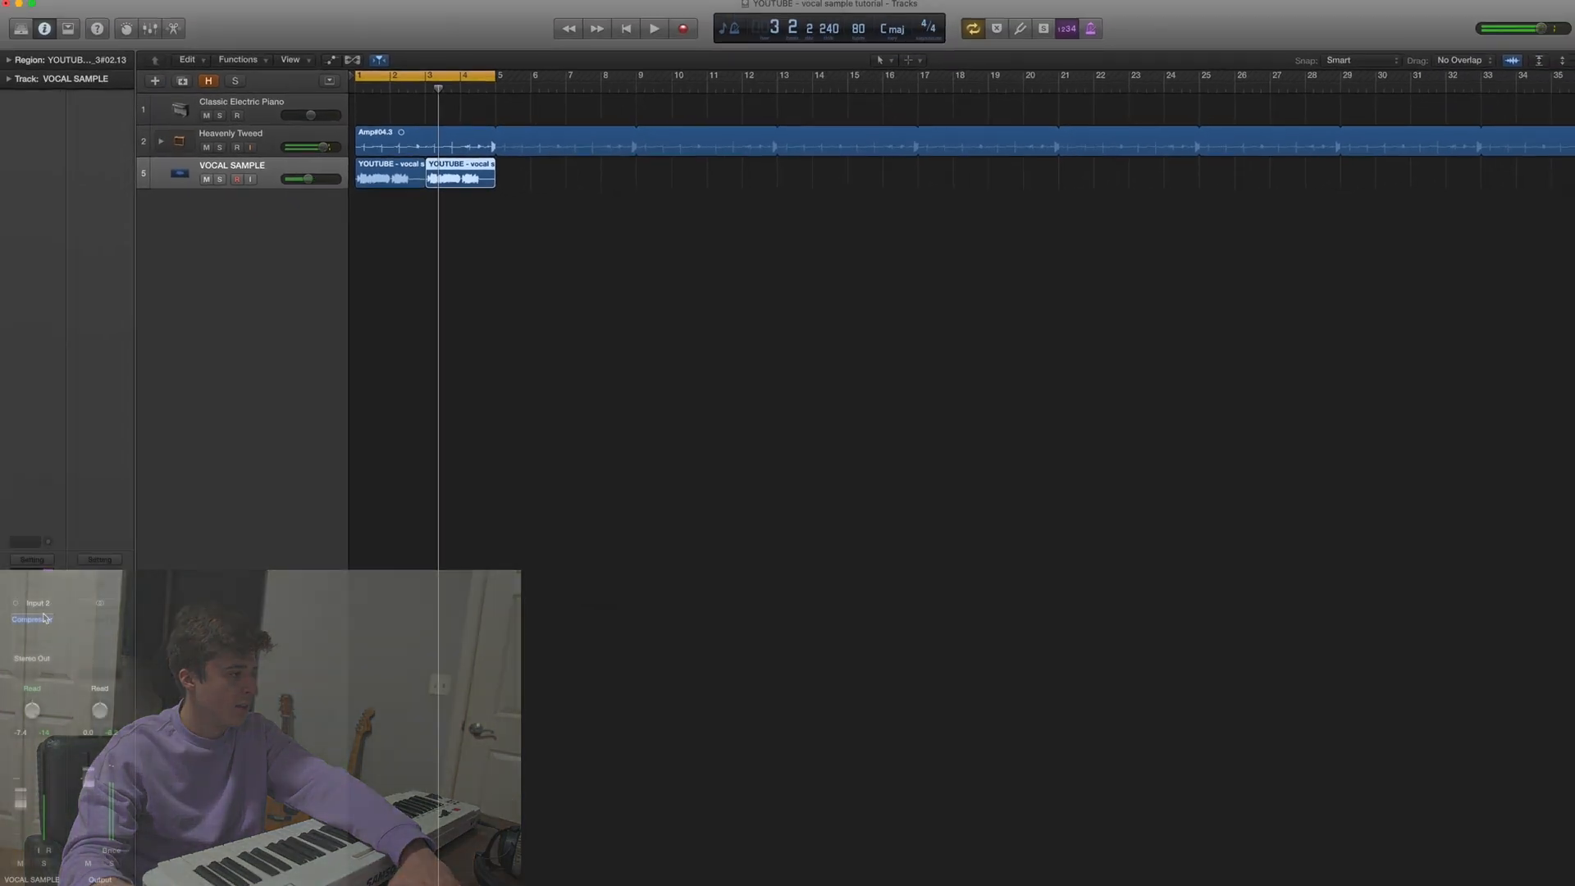
Insert the Pitch Correction plug-in above the Compressor on the VOCAL SAMPLE track.
left_click(42, 628)
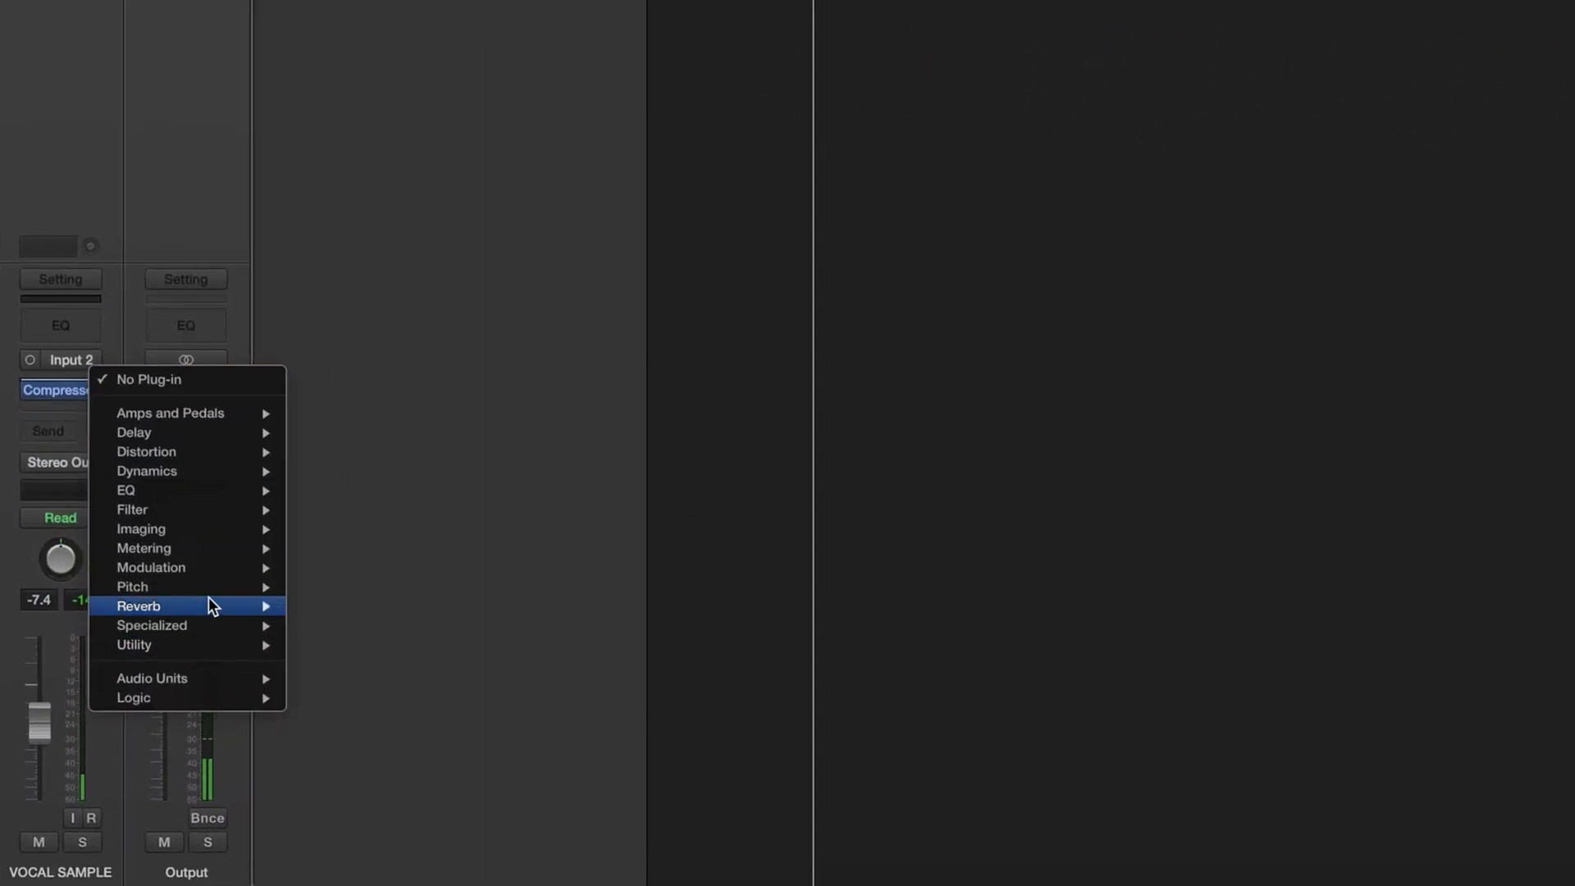
mouse_move(223, 584)
mouse_move(410, 586)
left_click(534, 591)
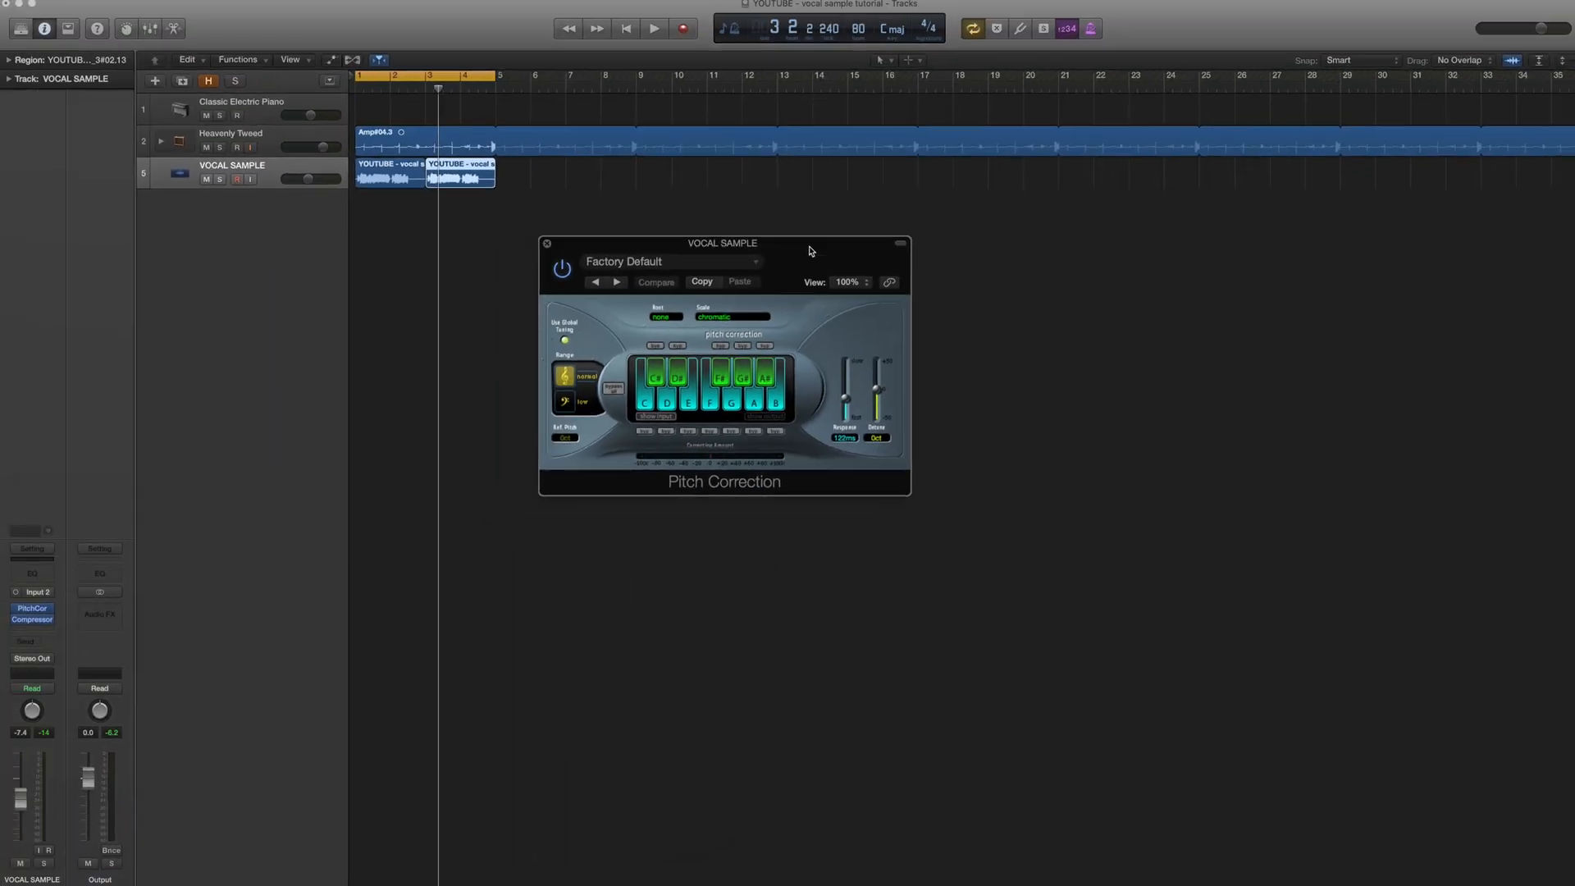
Play the loop with the Classic Electric Piano track armed to play along, and close the Pitch Correction window.
left_click(278, 113)
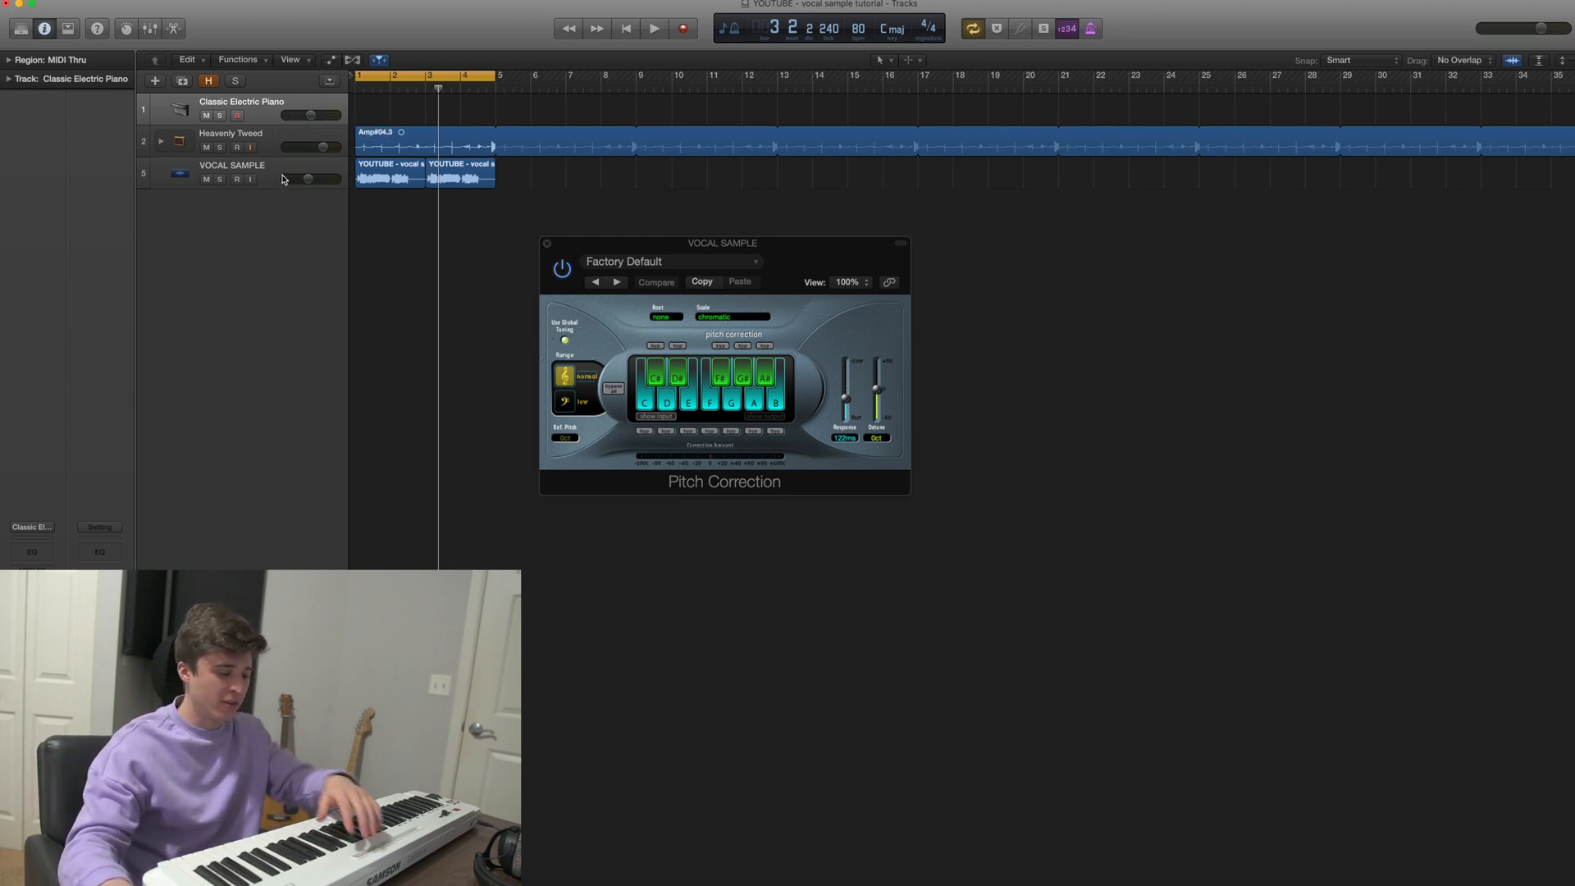
key("Return")
key("space")
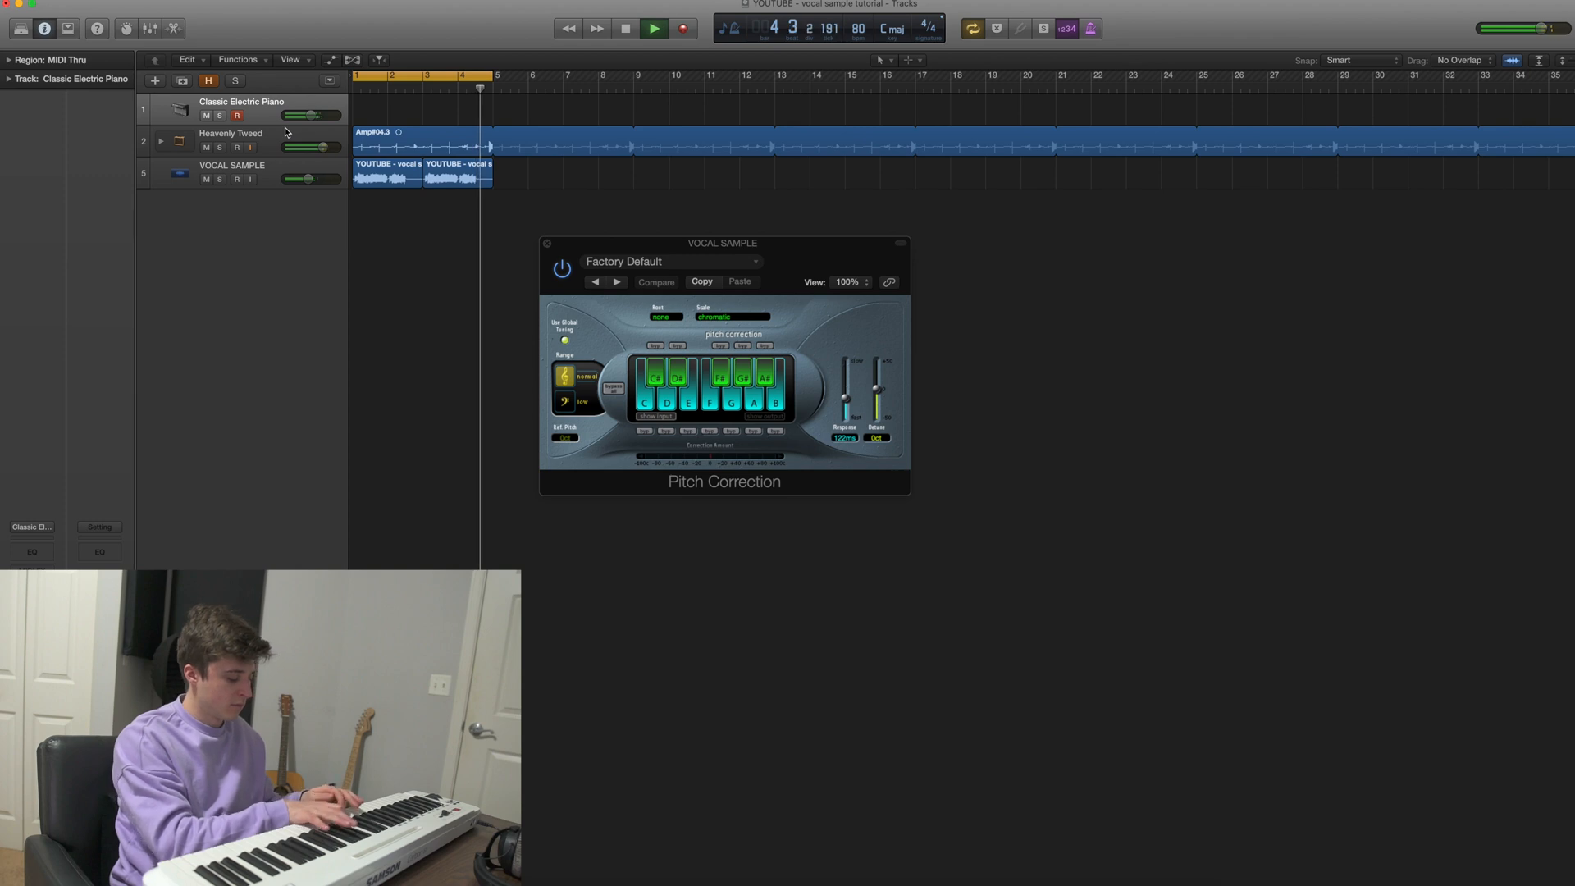
left_click(547, 243)
key("space")
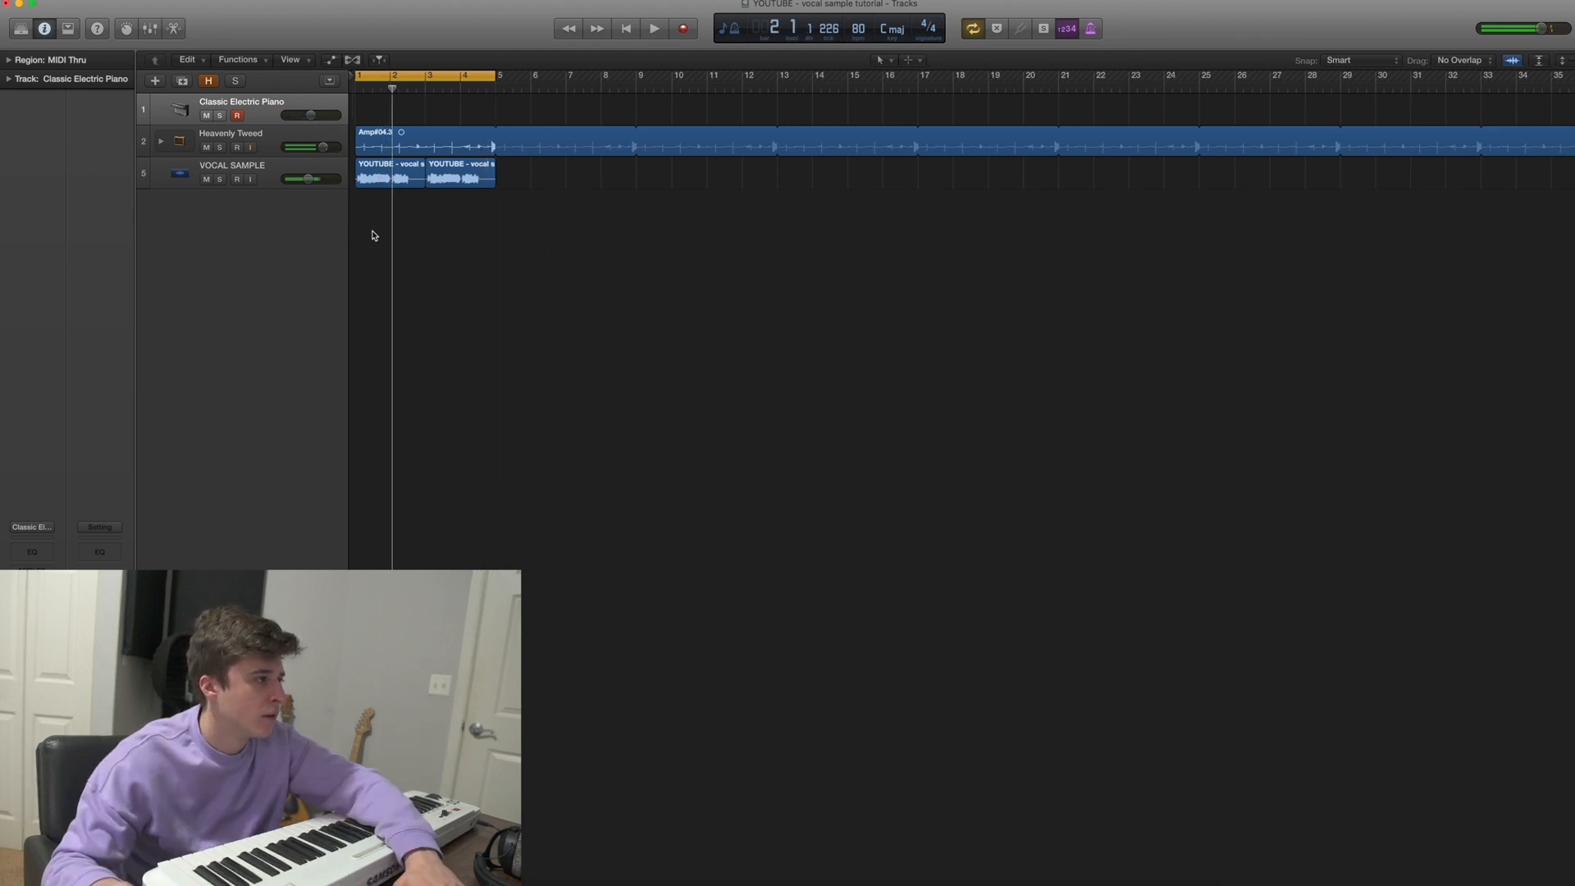
Insert a mono Linear Phase EQ below the Compressor on the VOCAL SAMPLE track.
left_click(264, 165)
left_click(82, 474)
mouse_move(177, 582)
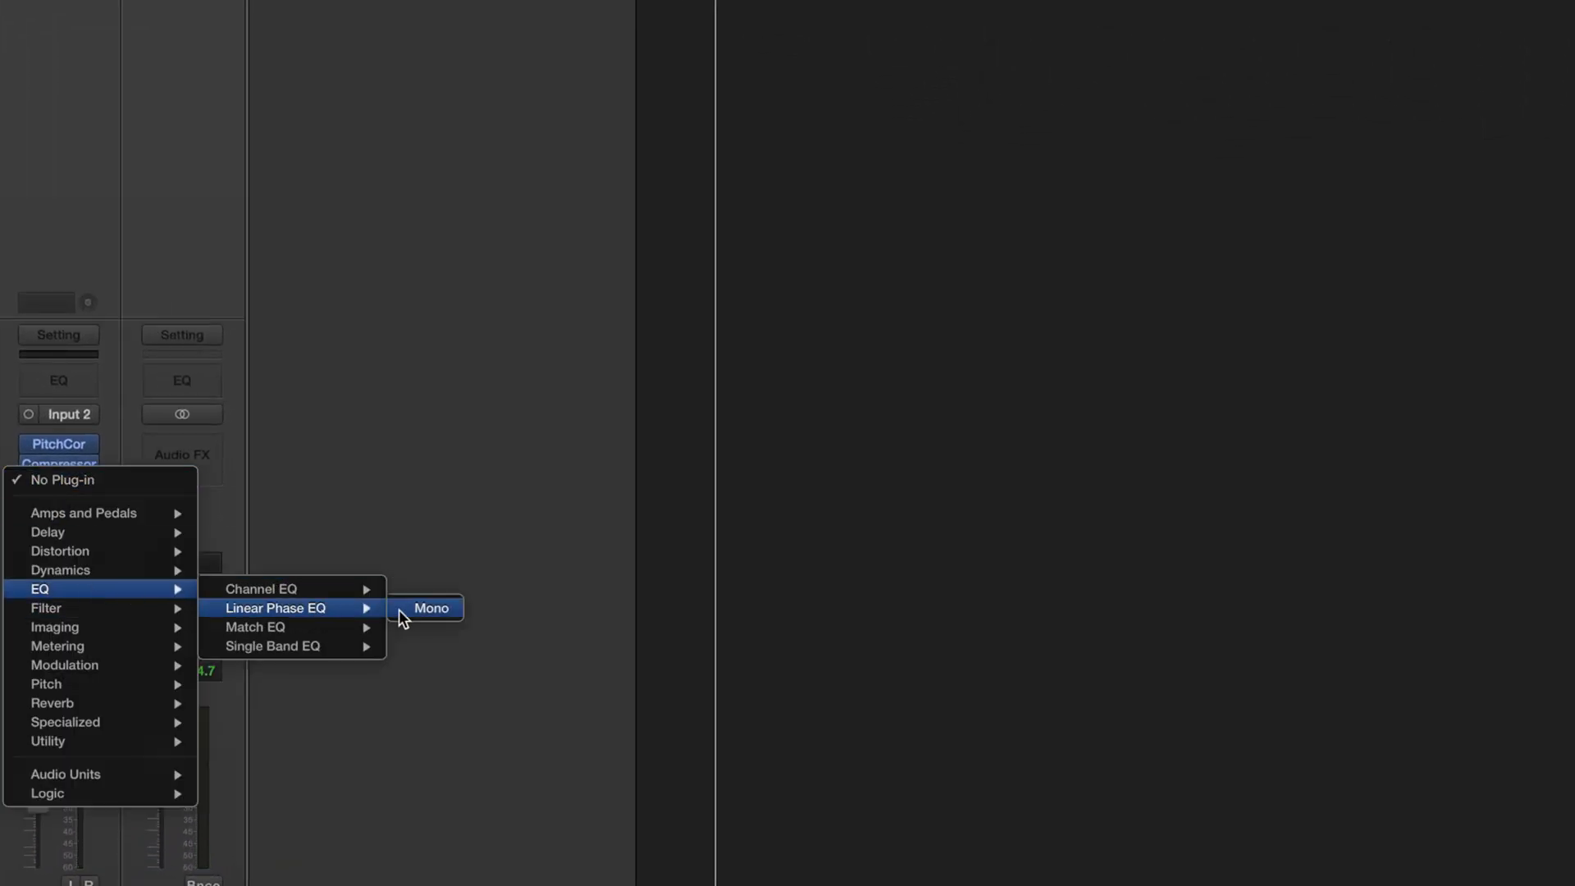
left_click(416, 609)
Enable the EQ's low-cut band at about 290 Hz with a 48 dB/Oct slope and play the loop.
left_click(107, 271)
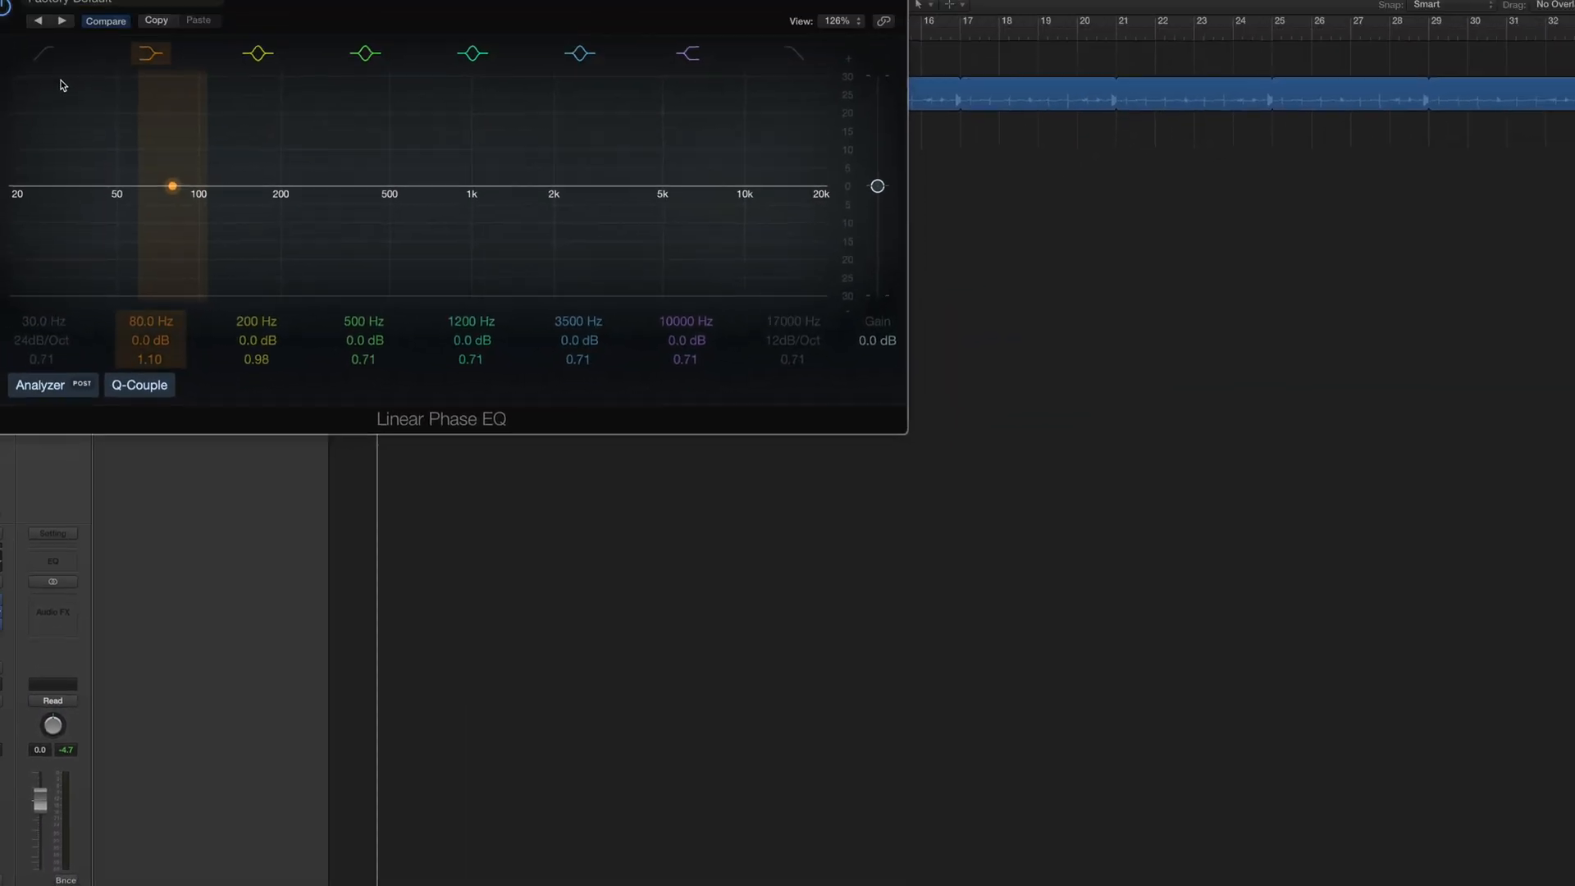
left_click(91, 104)
left_click_drag(104, 238, 195, 240)
left_click_drag(109, 207, 111, 162)
key("space")
Sweep the 500 Hz EQ band for resonances and cut it by 4.3 dB at 550 Hz with Q 9.60.
left_click_drag(194, 235, 405, 220)
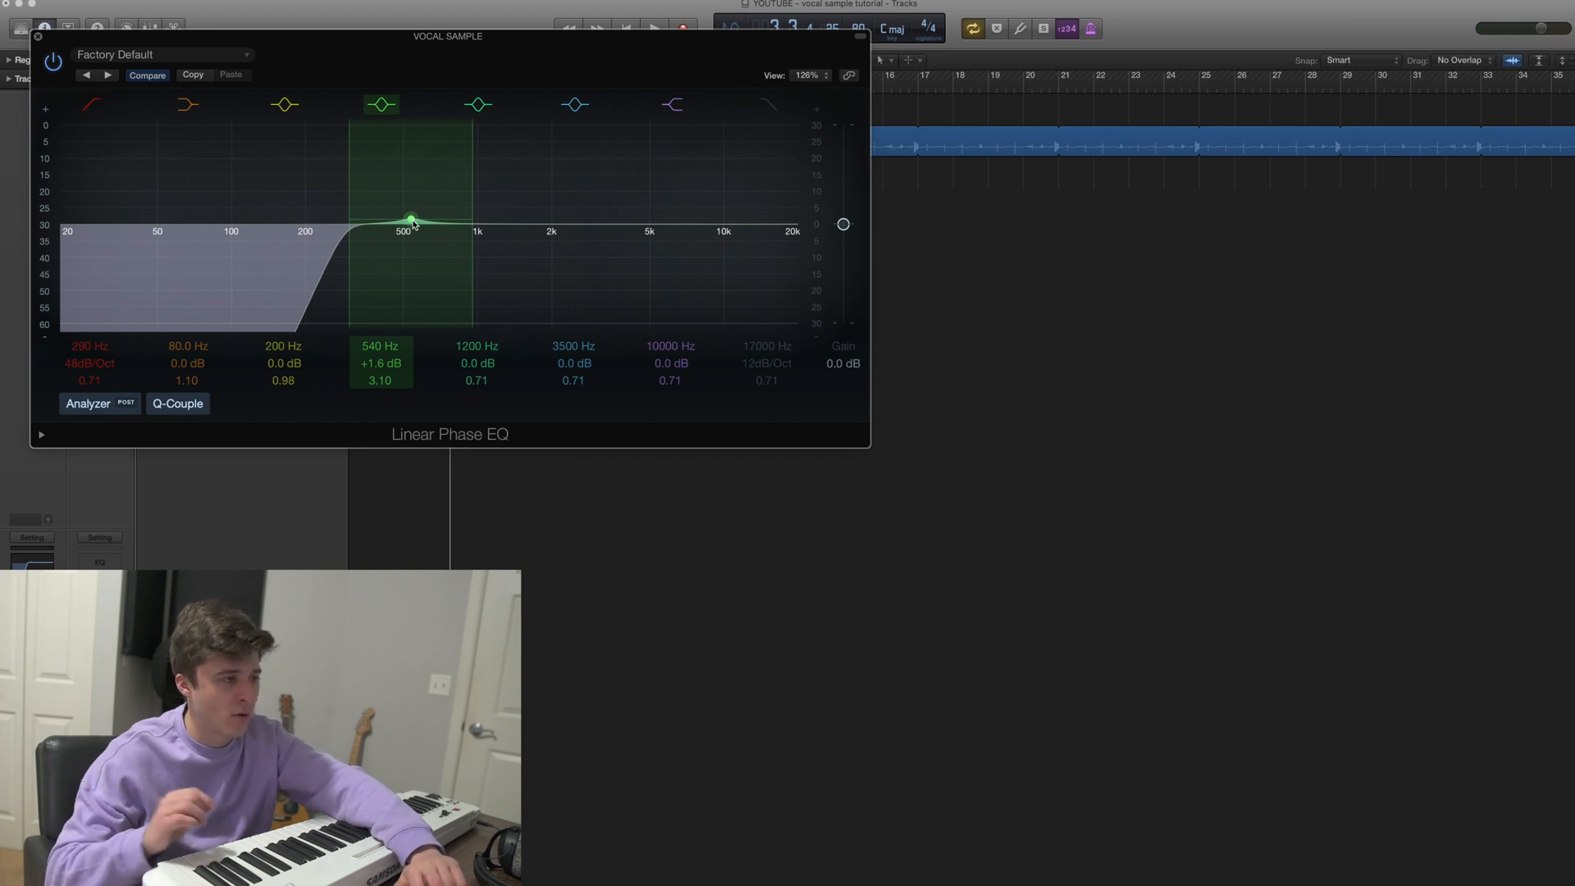
left_click_drag(413, 219, 415, 143)
key("space")
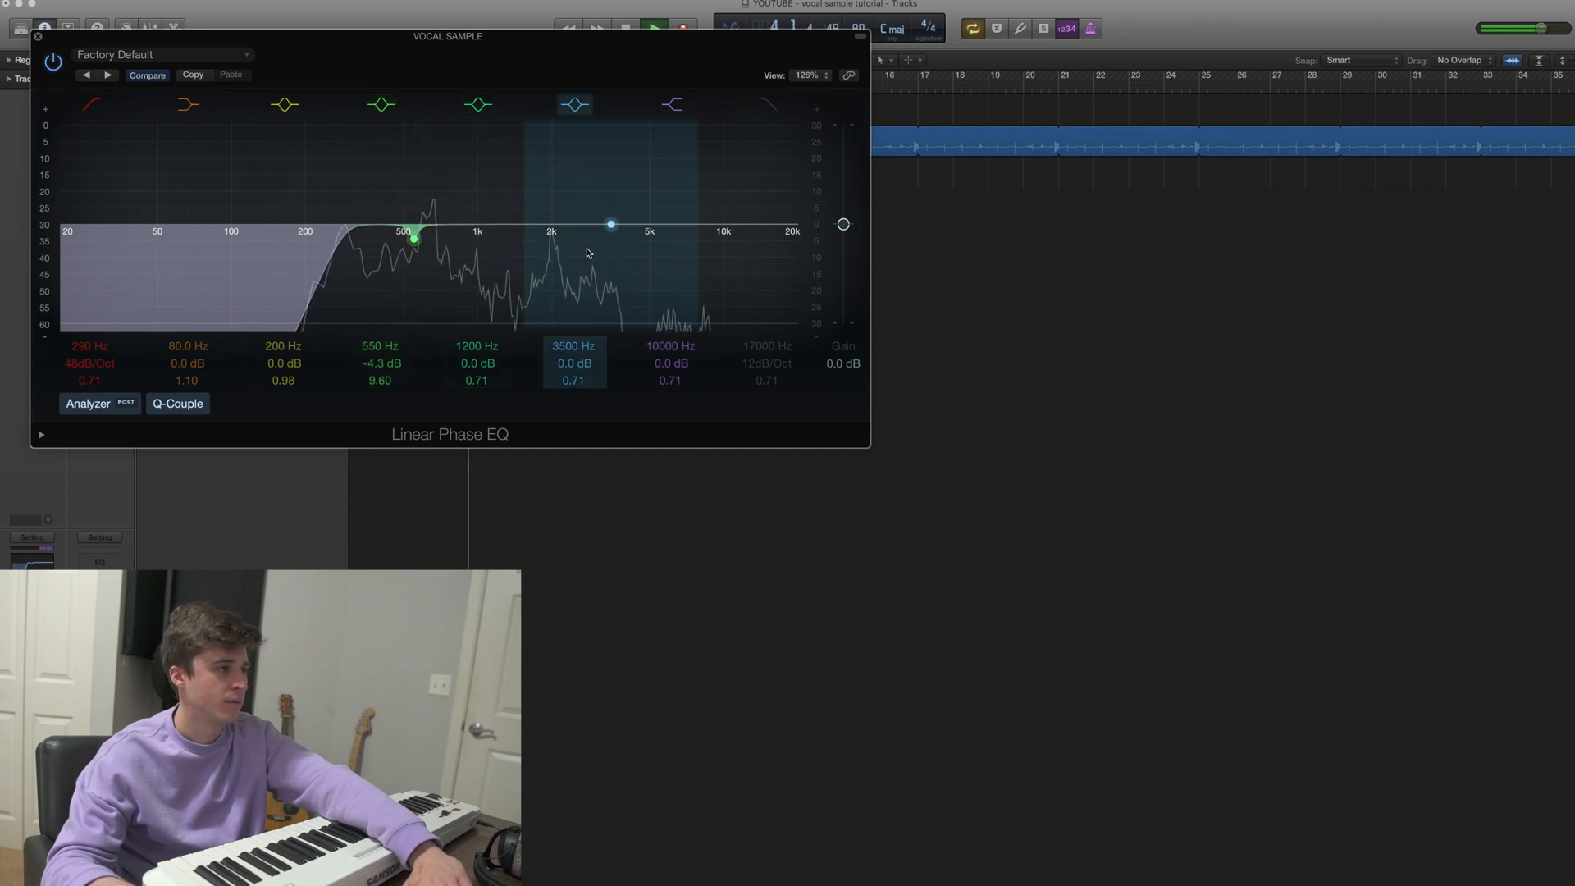
Cut the 1200 Hz EQ band by about 4.1 dB at 2050 Hz with Q 6.60, and boost the 10000 Hz shelf by 2.5 dB.
left_click_drag(497, 224, 626, 95)
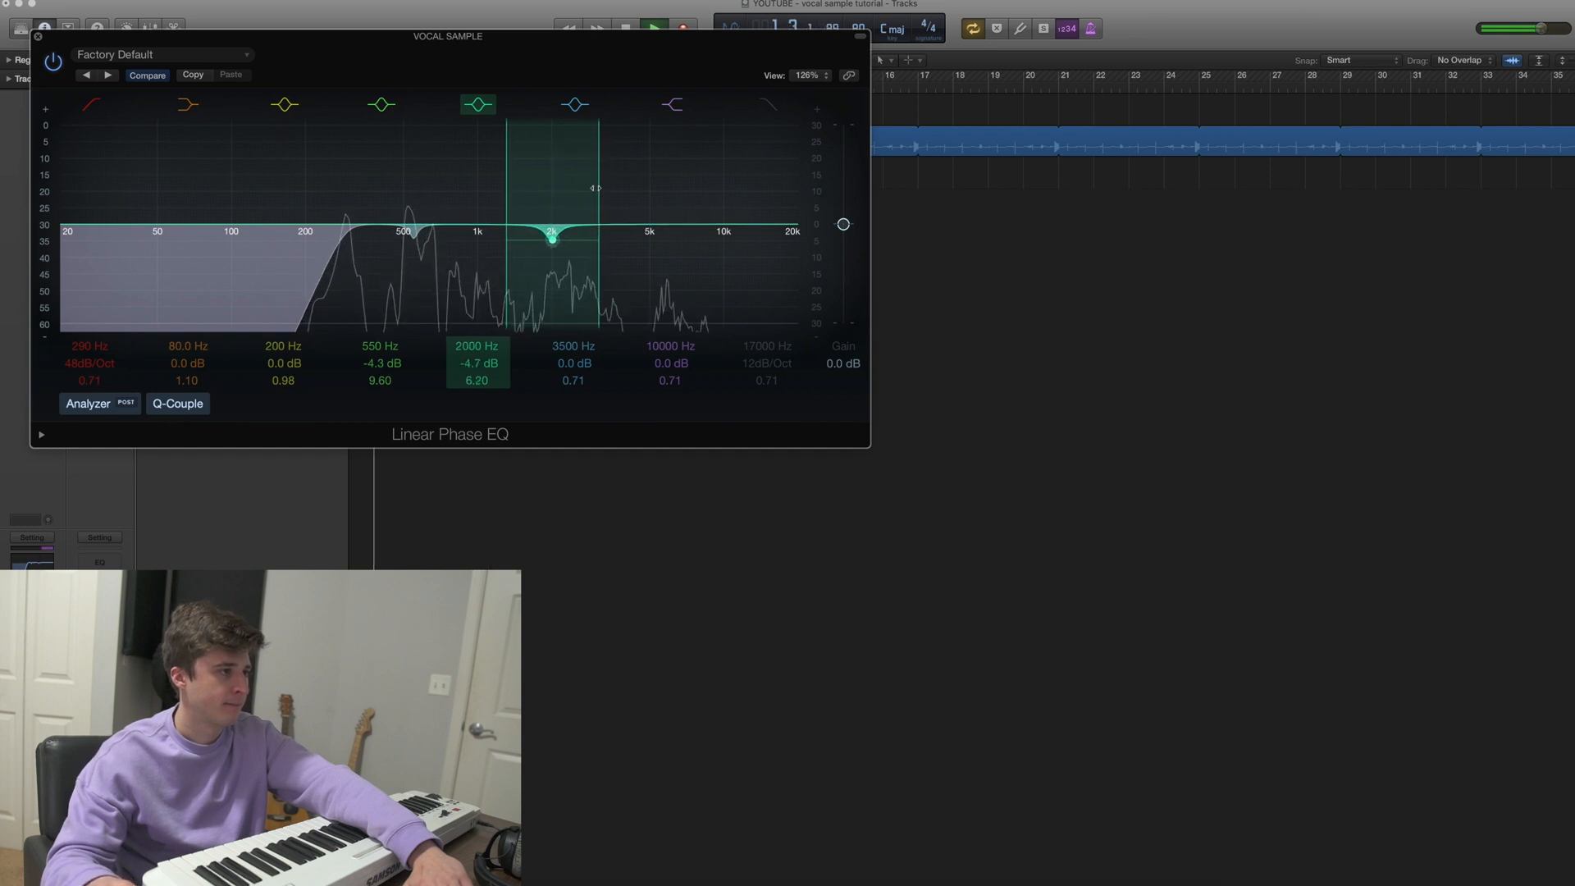
left_click_drag(723, 224, 720, 218)
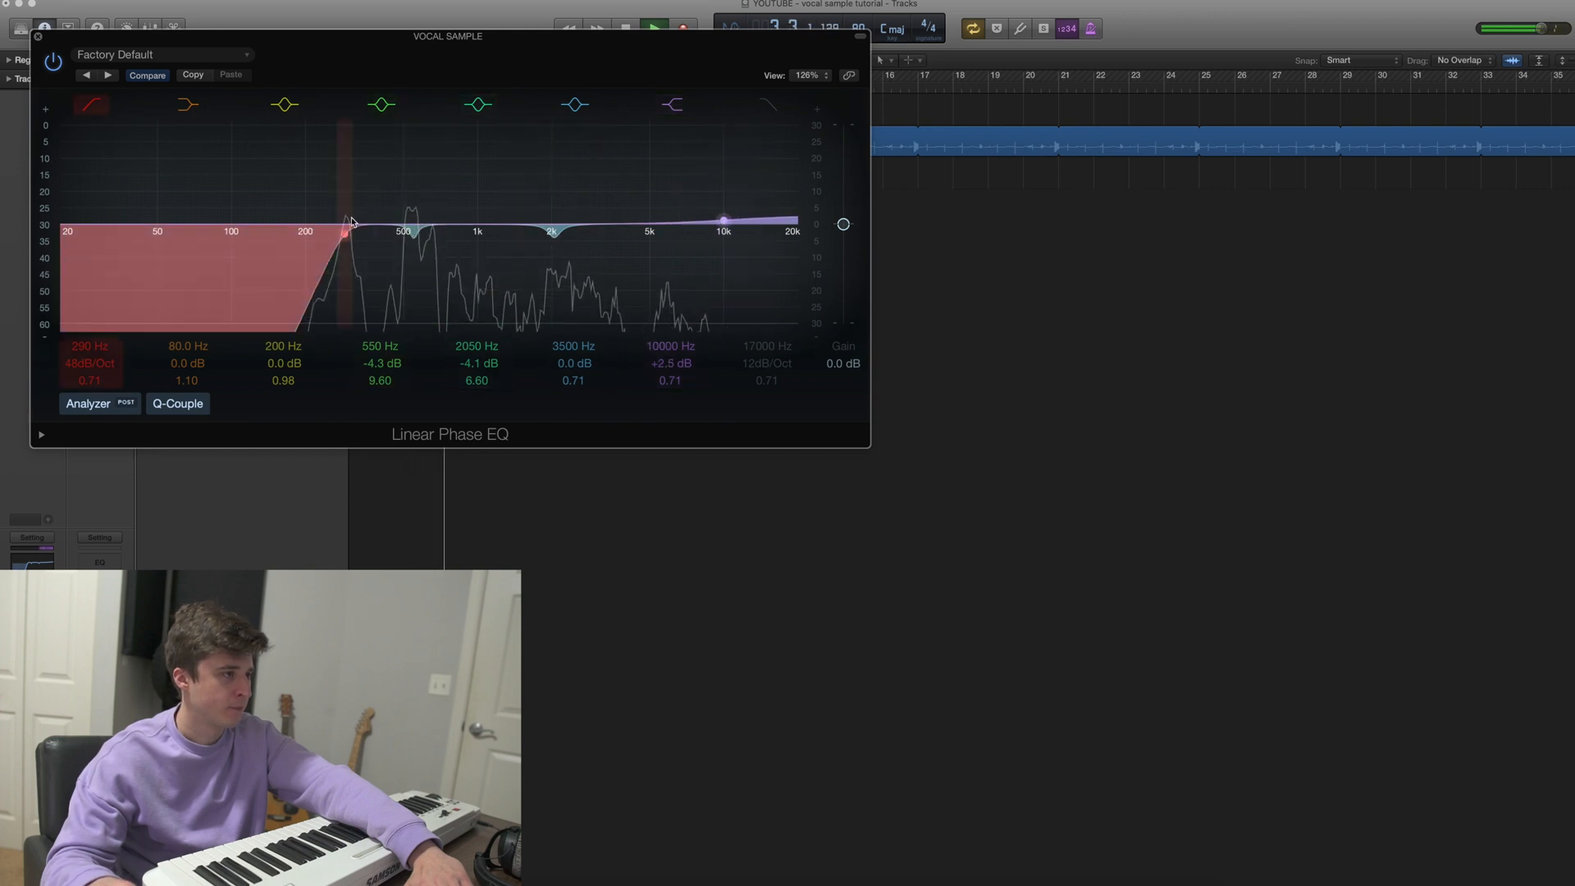
Sweep the 3500 Hz EQ band with a narrow boost, and cut it by 6.1 dB at 810 Hz with Q 9.10.
left_click_drag(611, 227, 632, 104)
left_click_drag(685, 169, 652, 167)
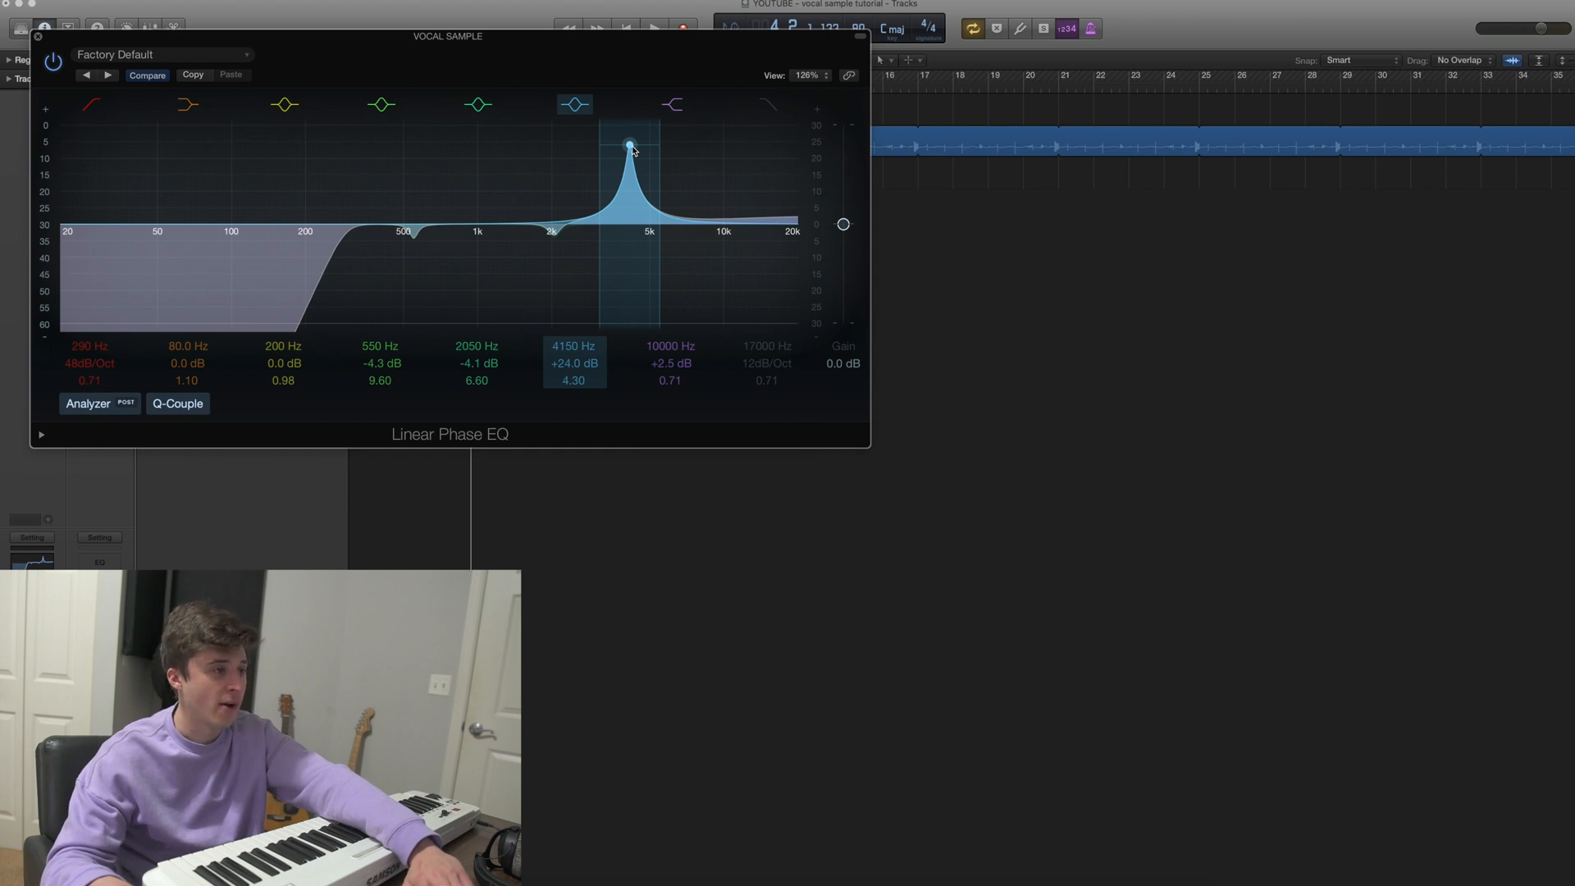
left_click_drag(632, 148, 439, 130)
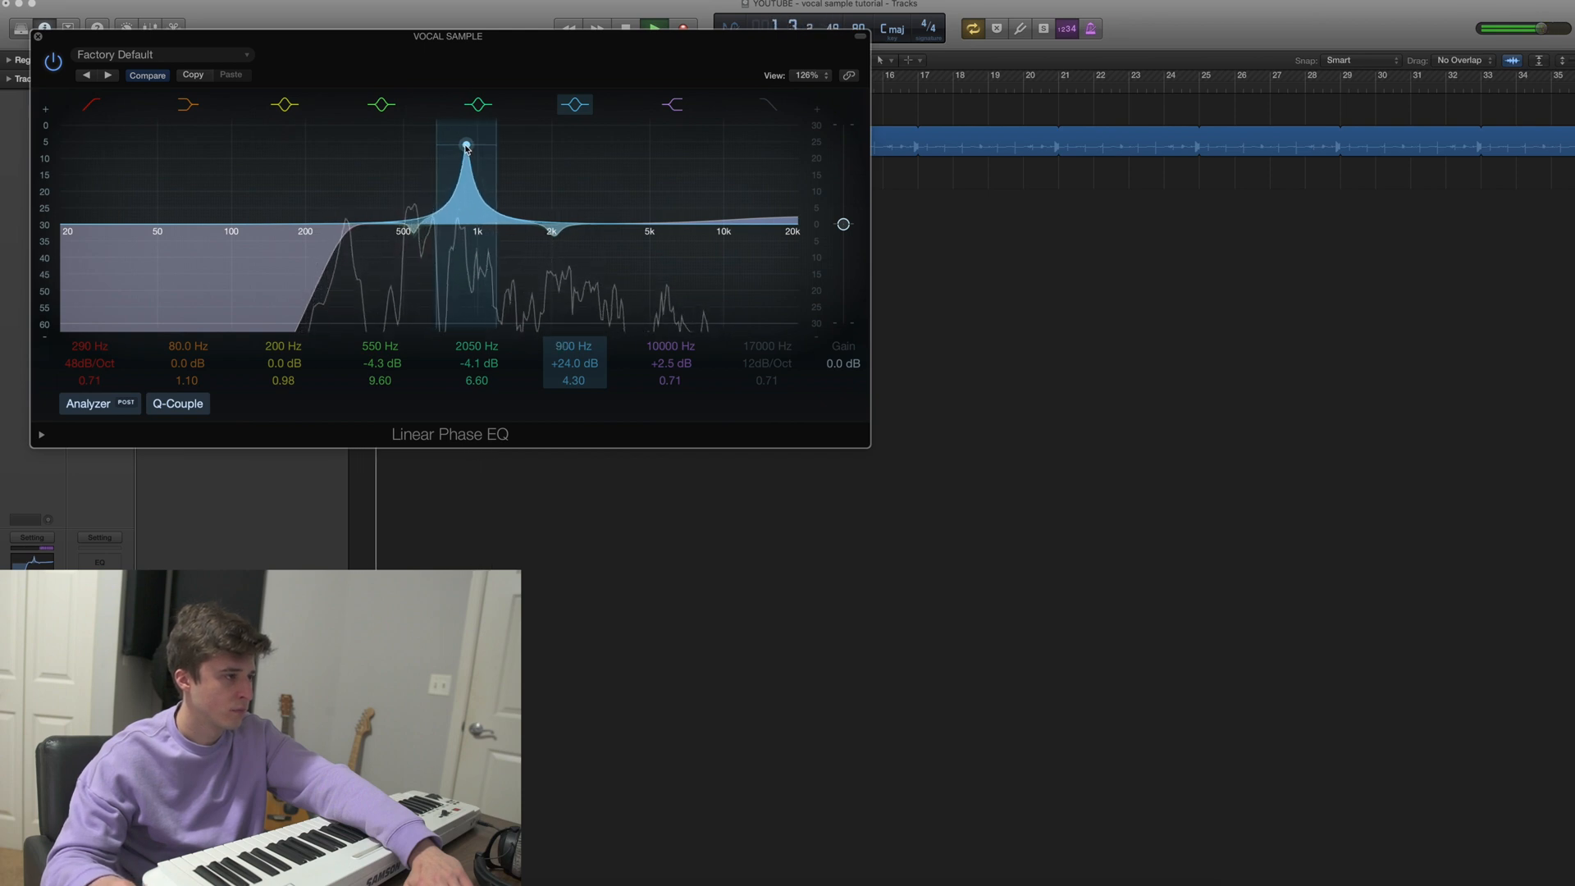
left_click_drag(456, 146, 497, 198)
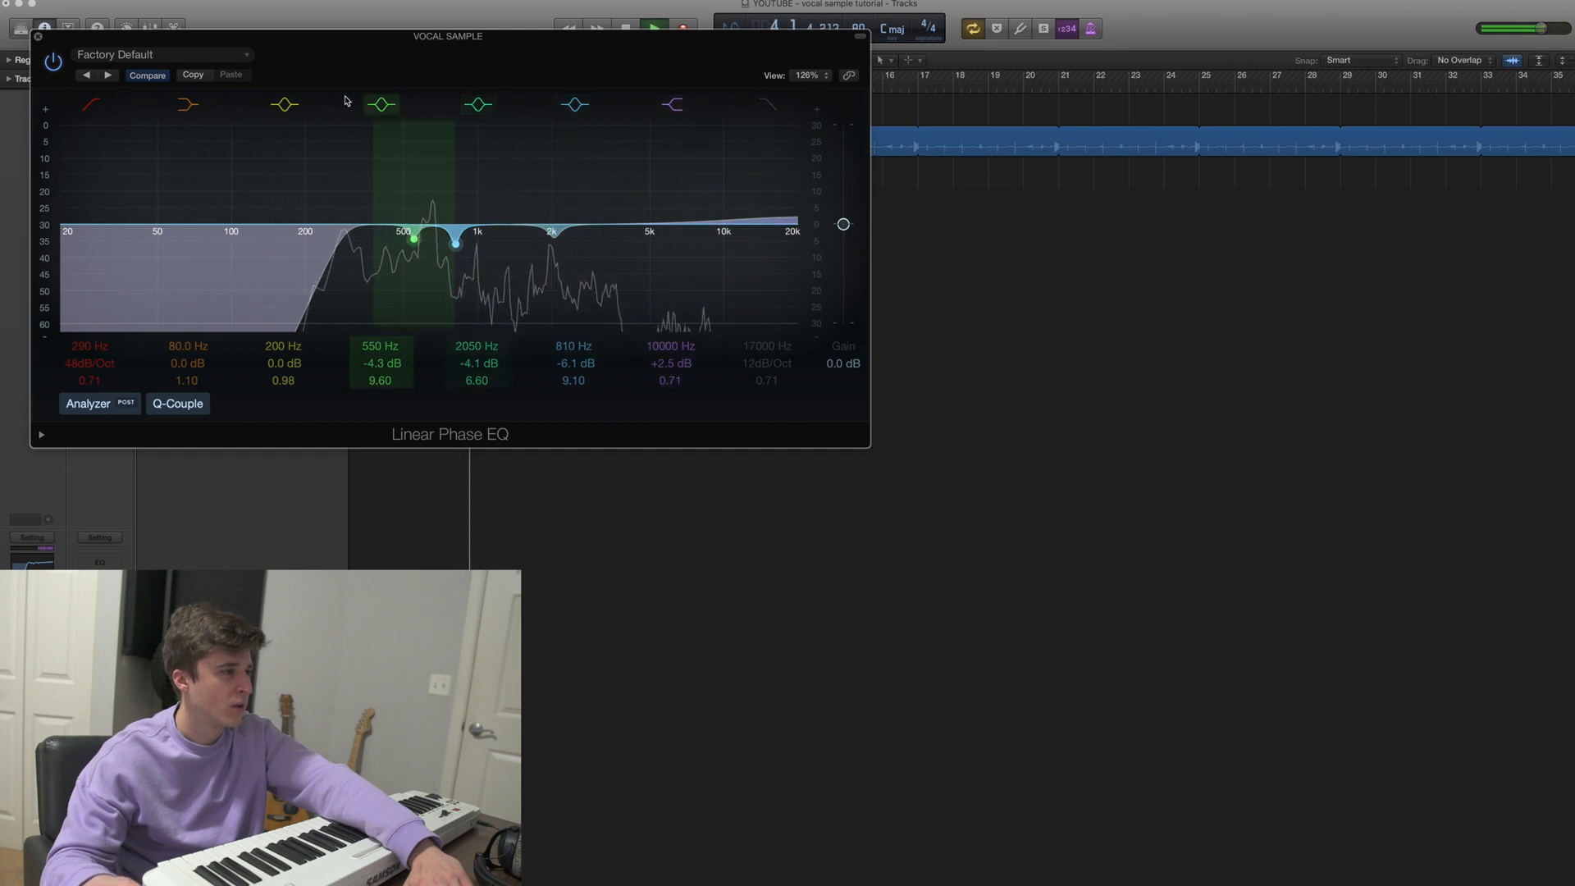
Cut the 200 Hz EQ band by about 6.3 dB at 1000 Hz with Q 6.60 and close the EQ.
key("space")
left_click_drag(312, 241, 493, 231)
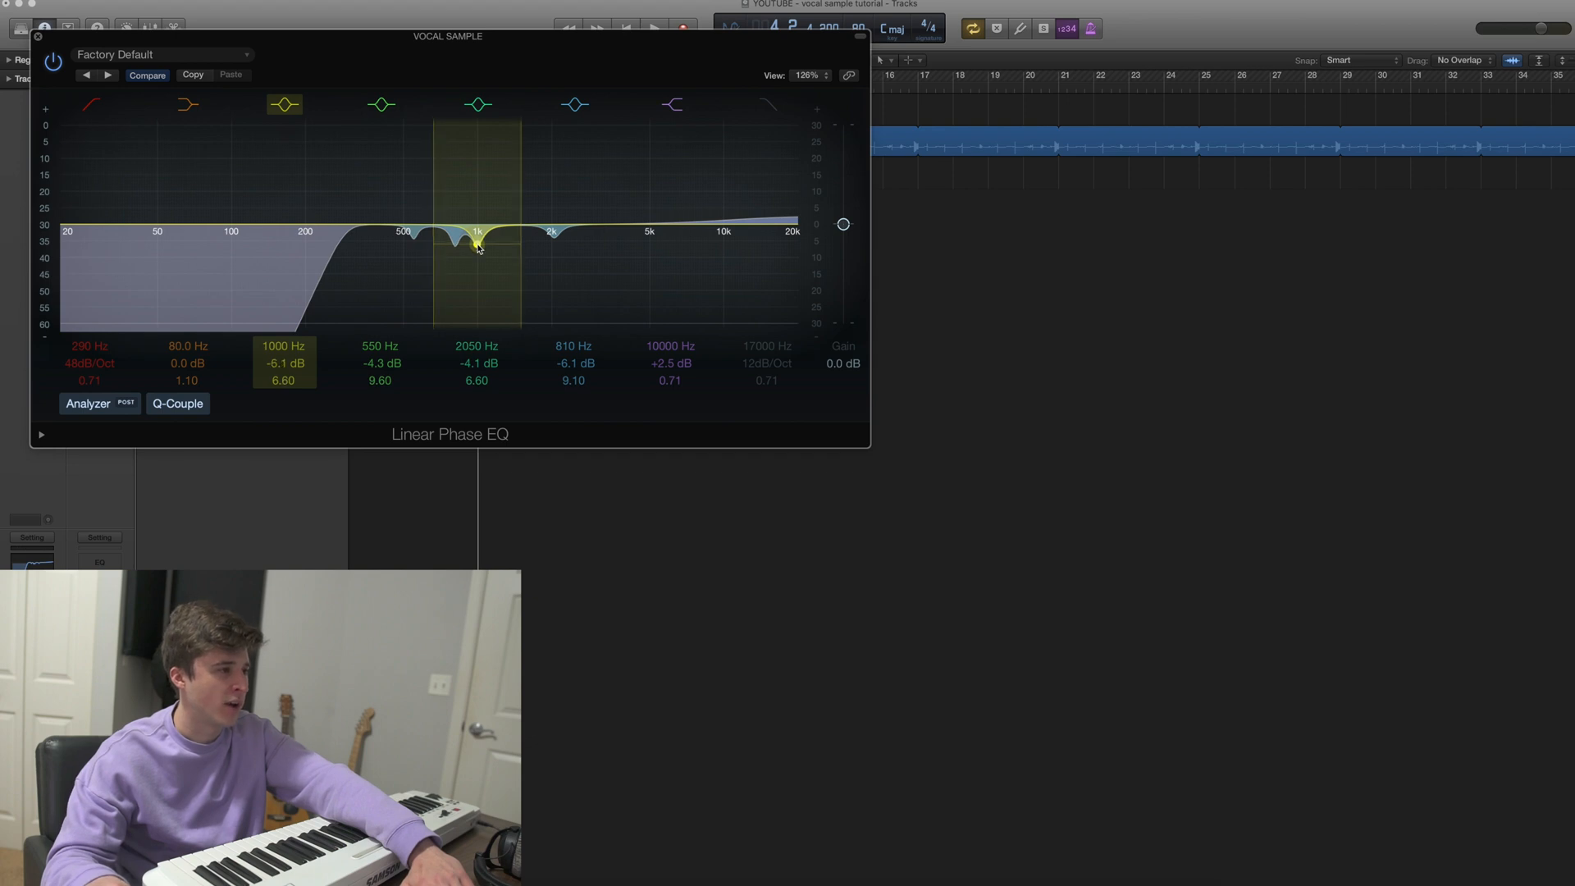
key("space")
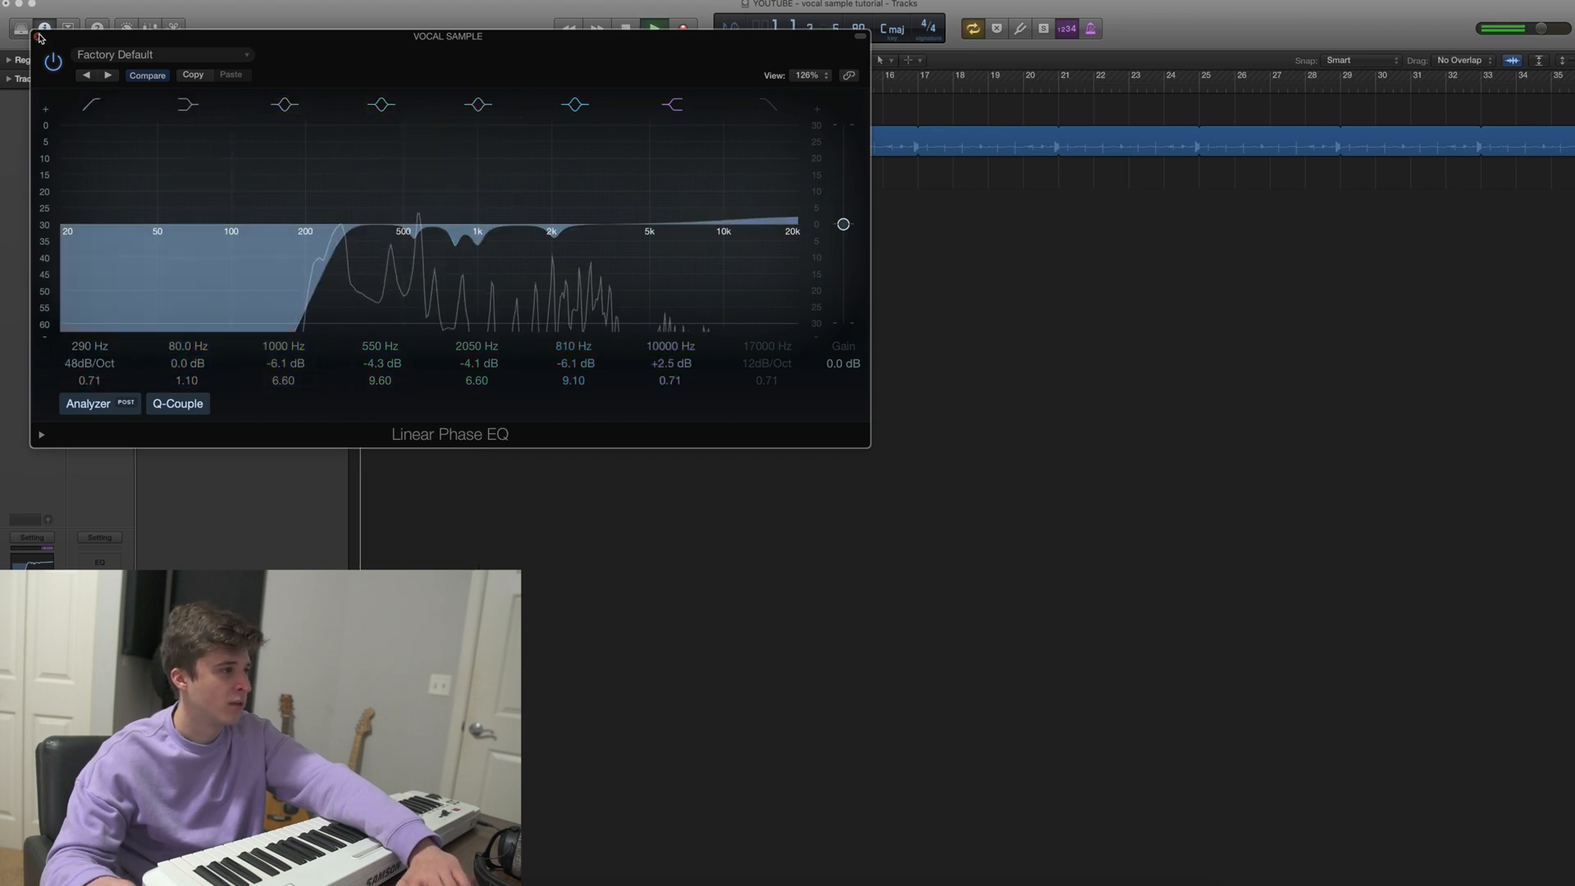
left_click_drag(476, 244, 477, 241)
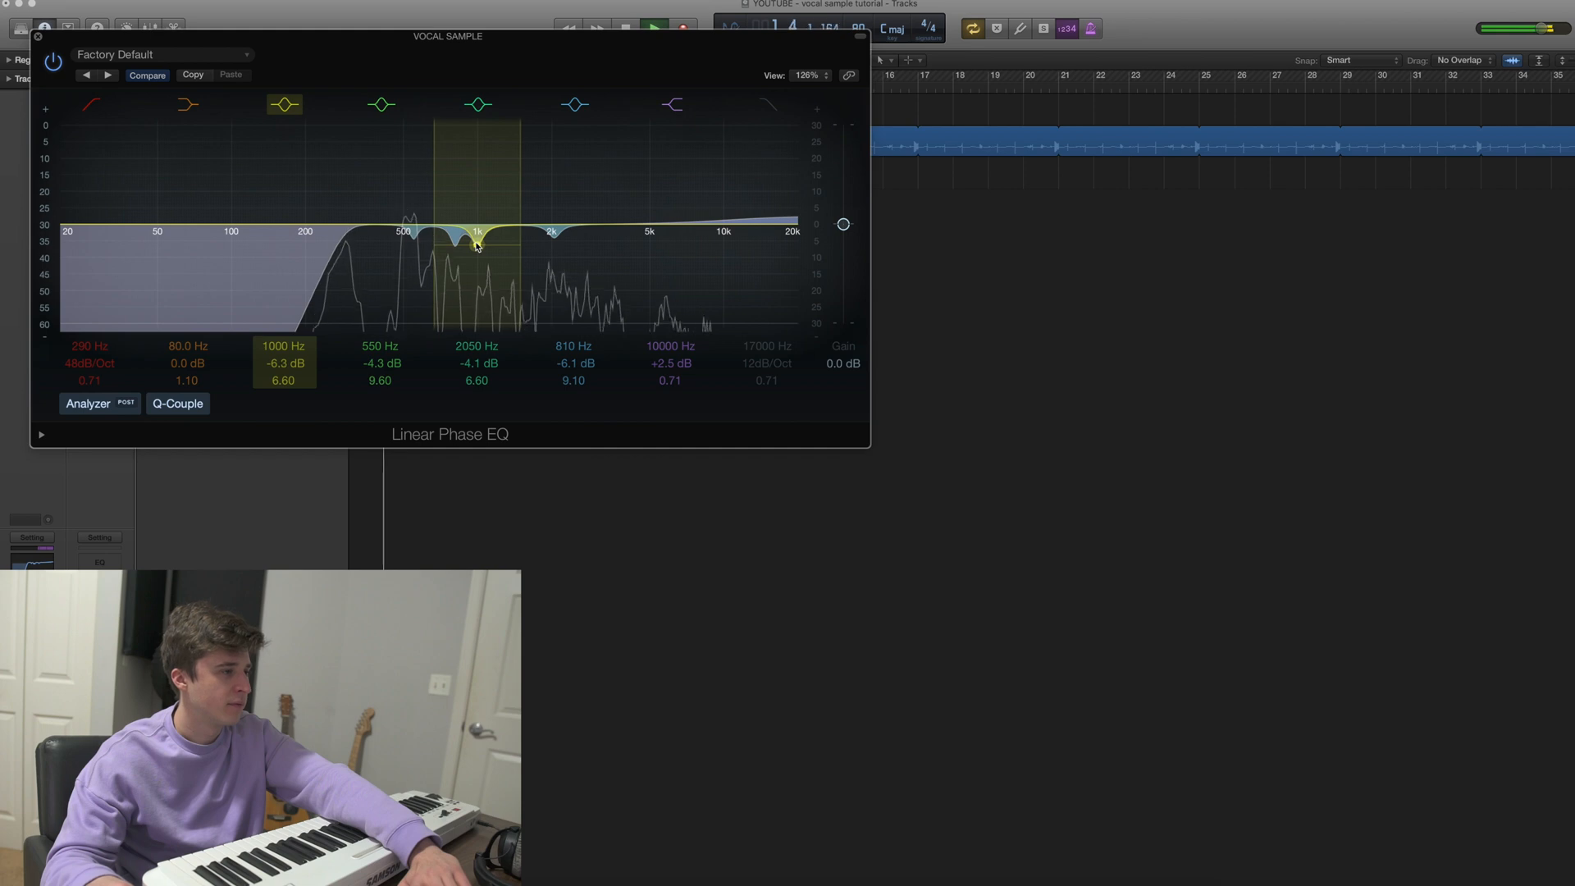
key("super+w")
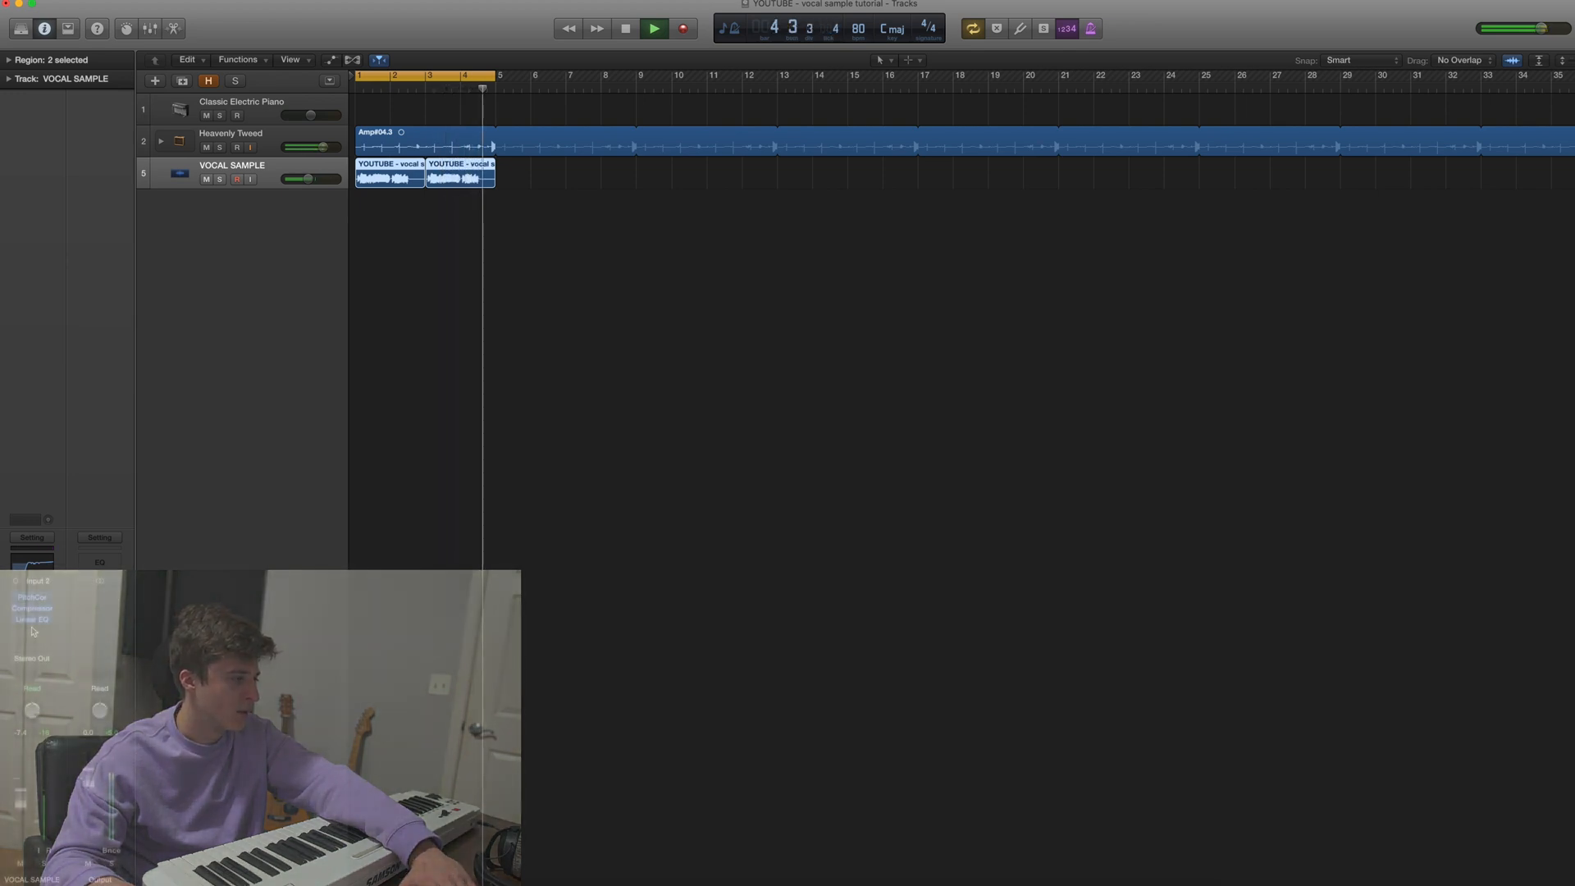
Add a send from the VOCAL SAMPLE track to Bus 5 (Aux 5) at about -4.9 dB, checking the bus's Linear EQ.
left_click(22, 641)
mouse_move(58, 706)
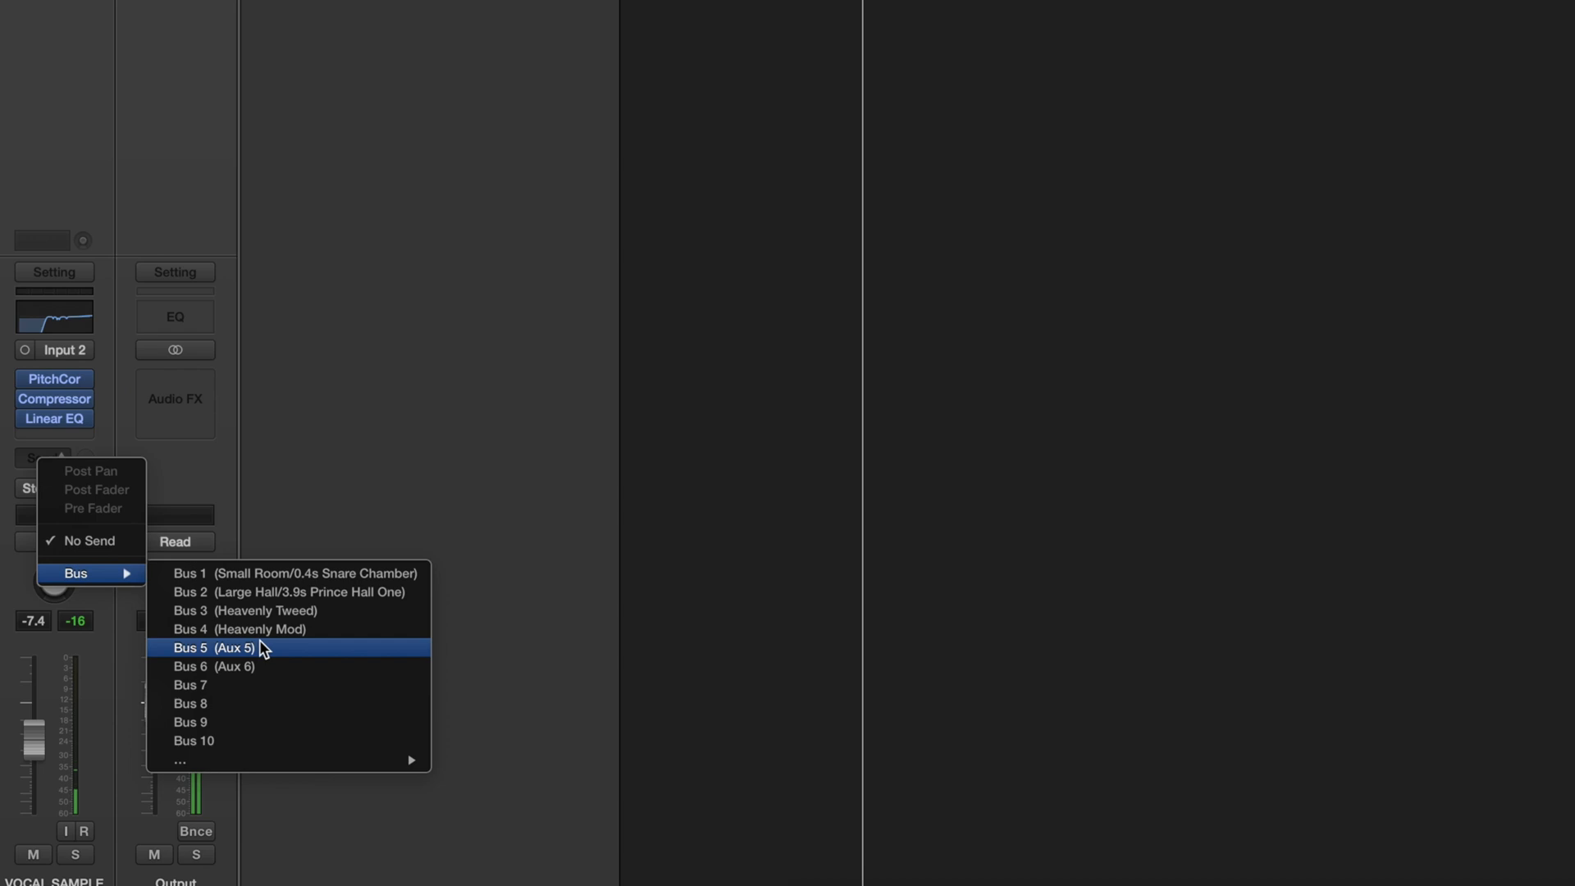
left_click(262, 648)
left_click_drag(85, 447, 85, 459)
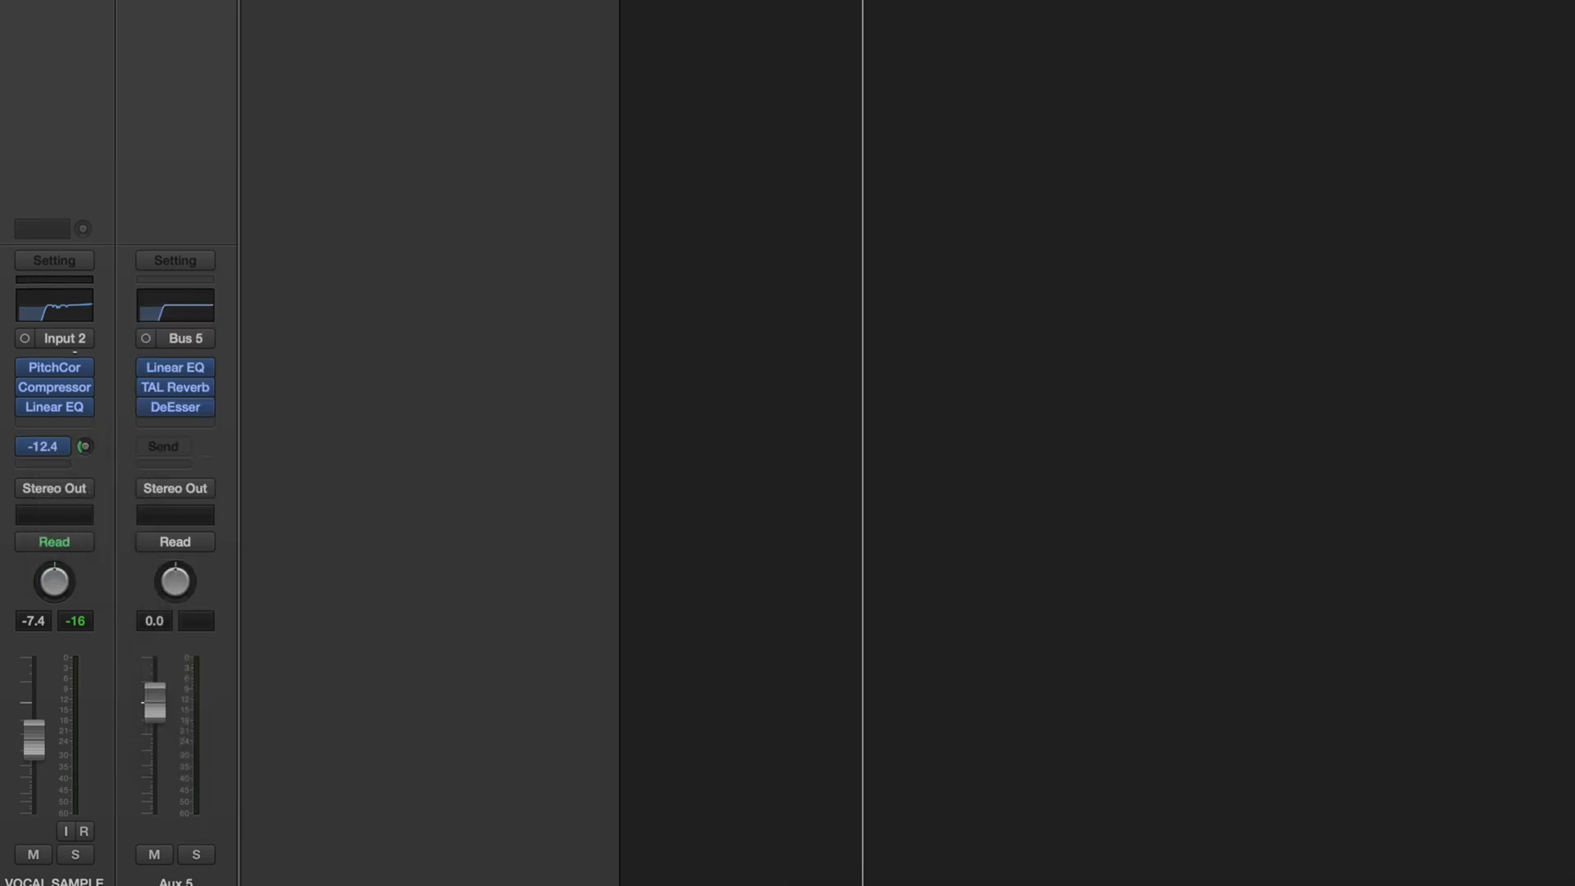
left_click(179, 367)
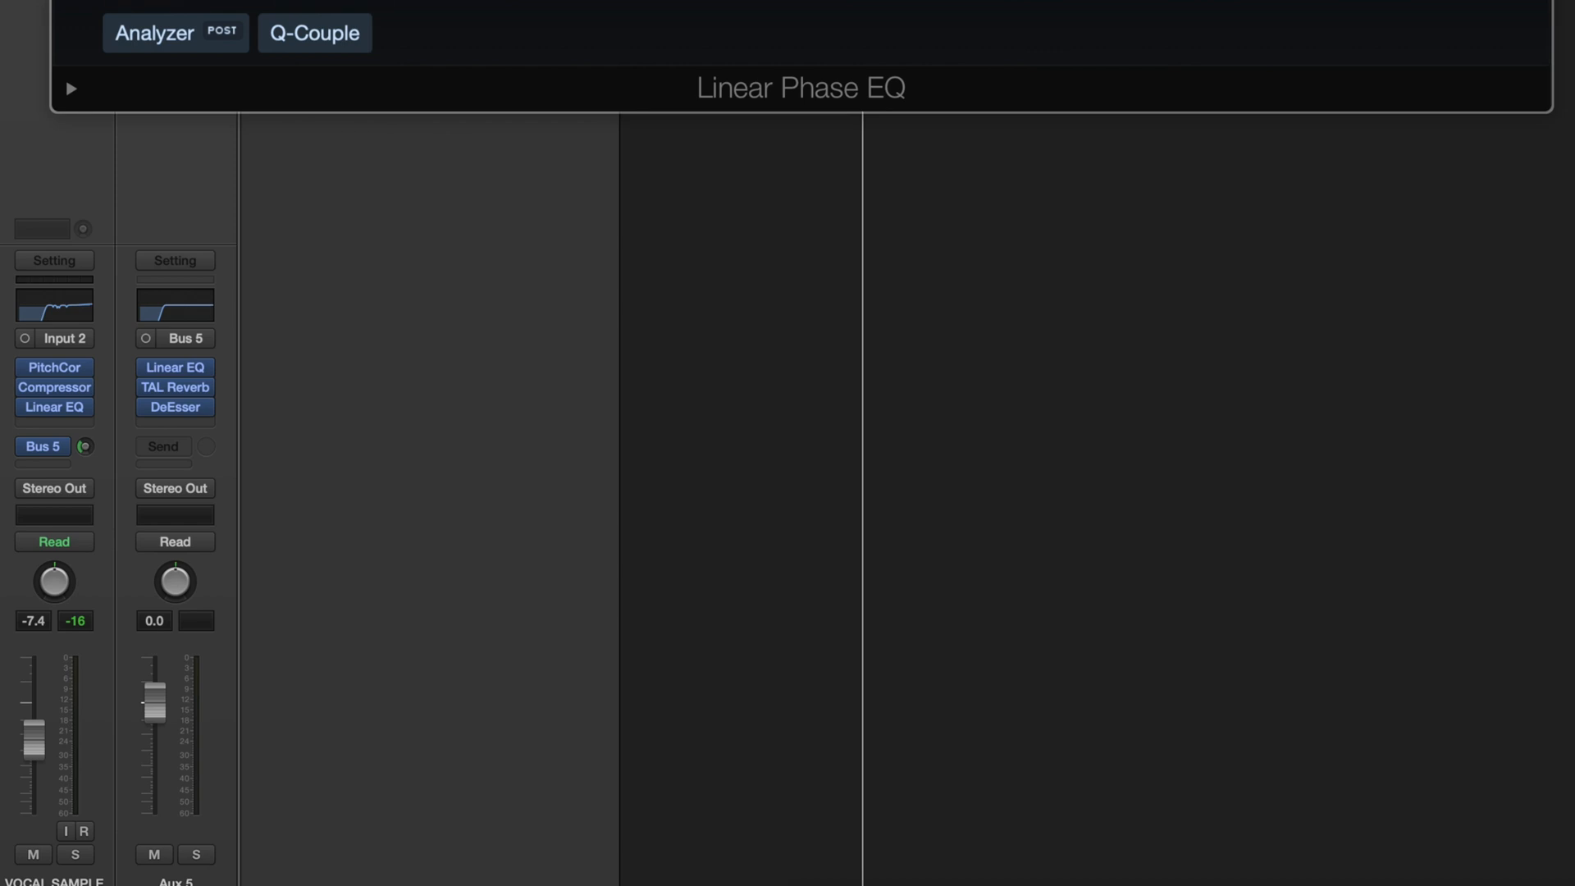
key("super+w")
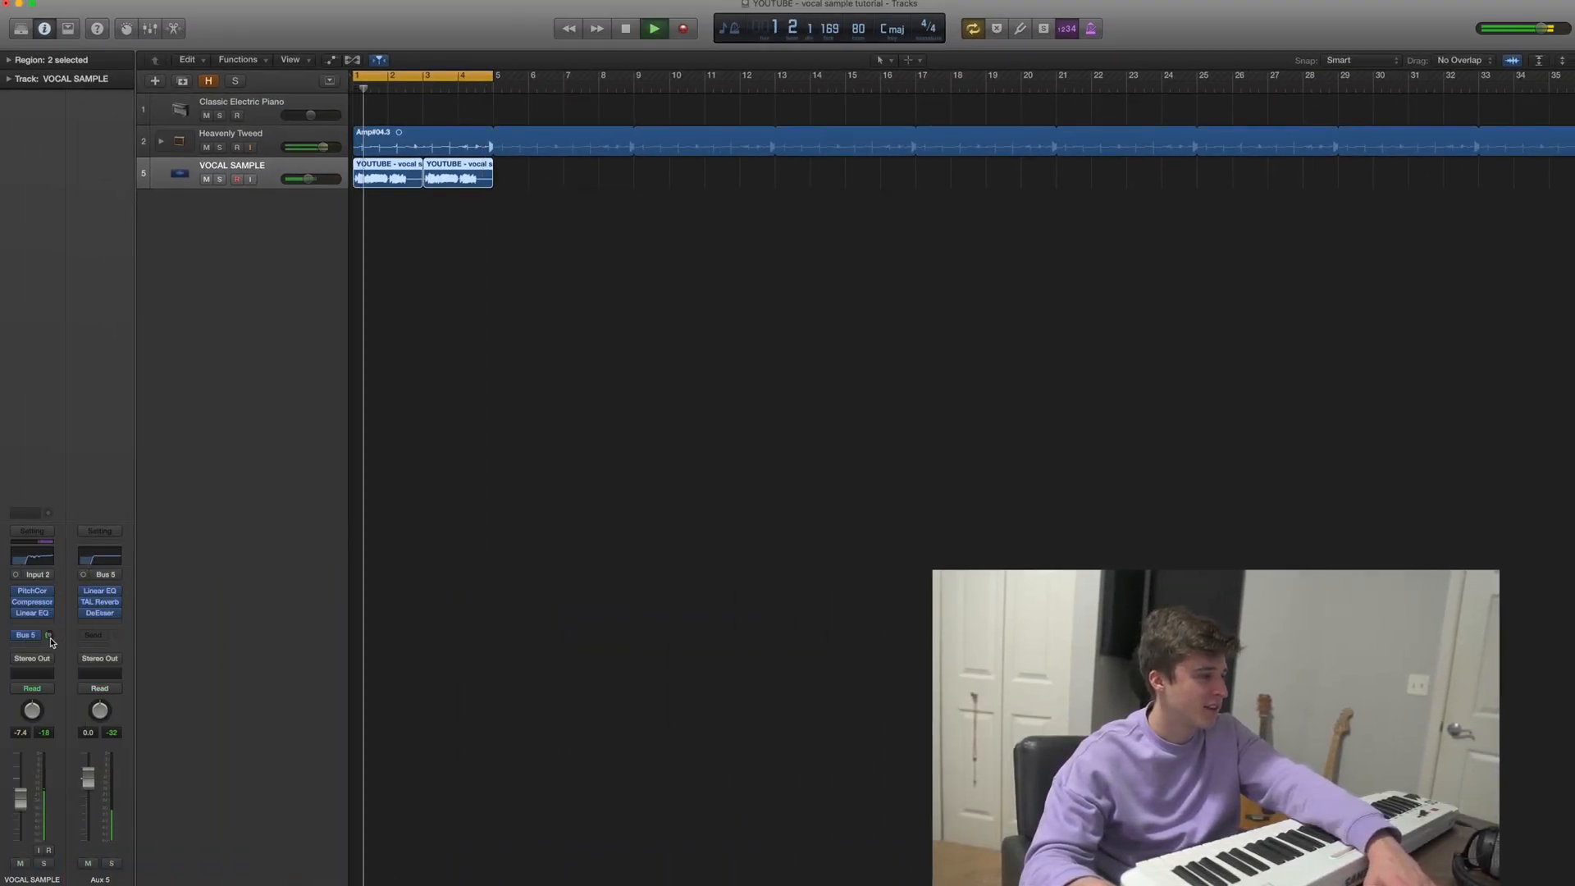
mouse_move(49, 635)
left_mouse_down()
mouse_move(59, 654)
mouse_move(50, 646)
left_mouse_up()
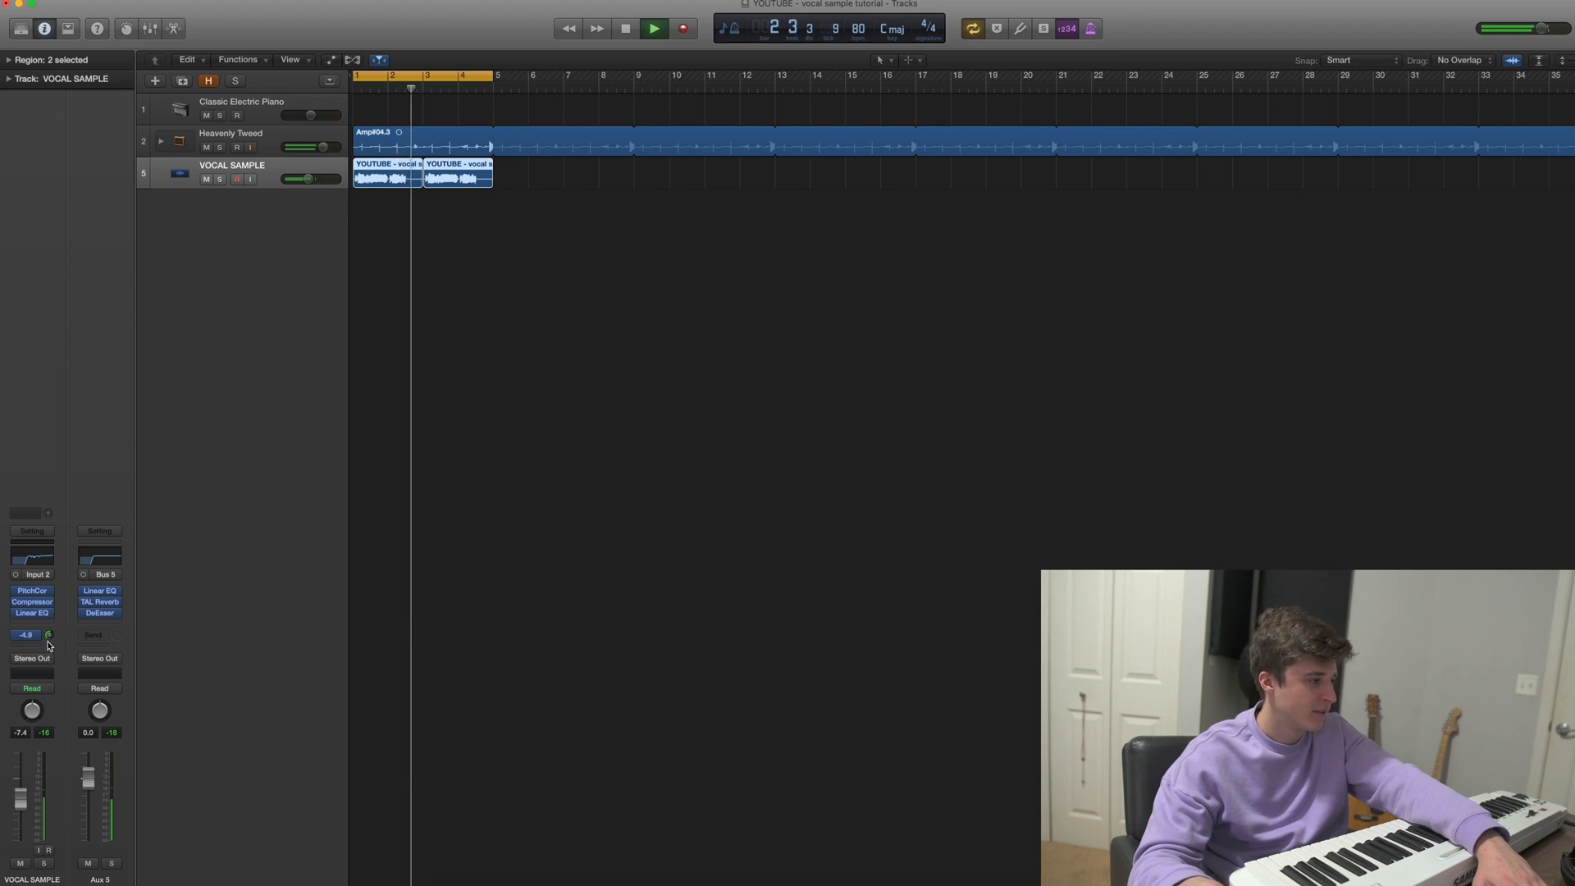
Add a second send to Bus 6 (Aux 6), view its Stereo Delay, and set the send level to about -11.0 dB during playback.
left_click(25, 634)
mouse_move(34, 704)
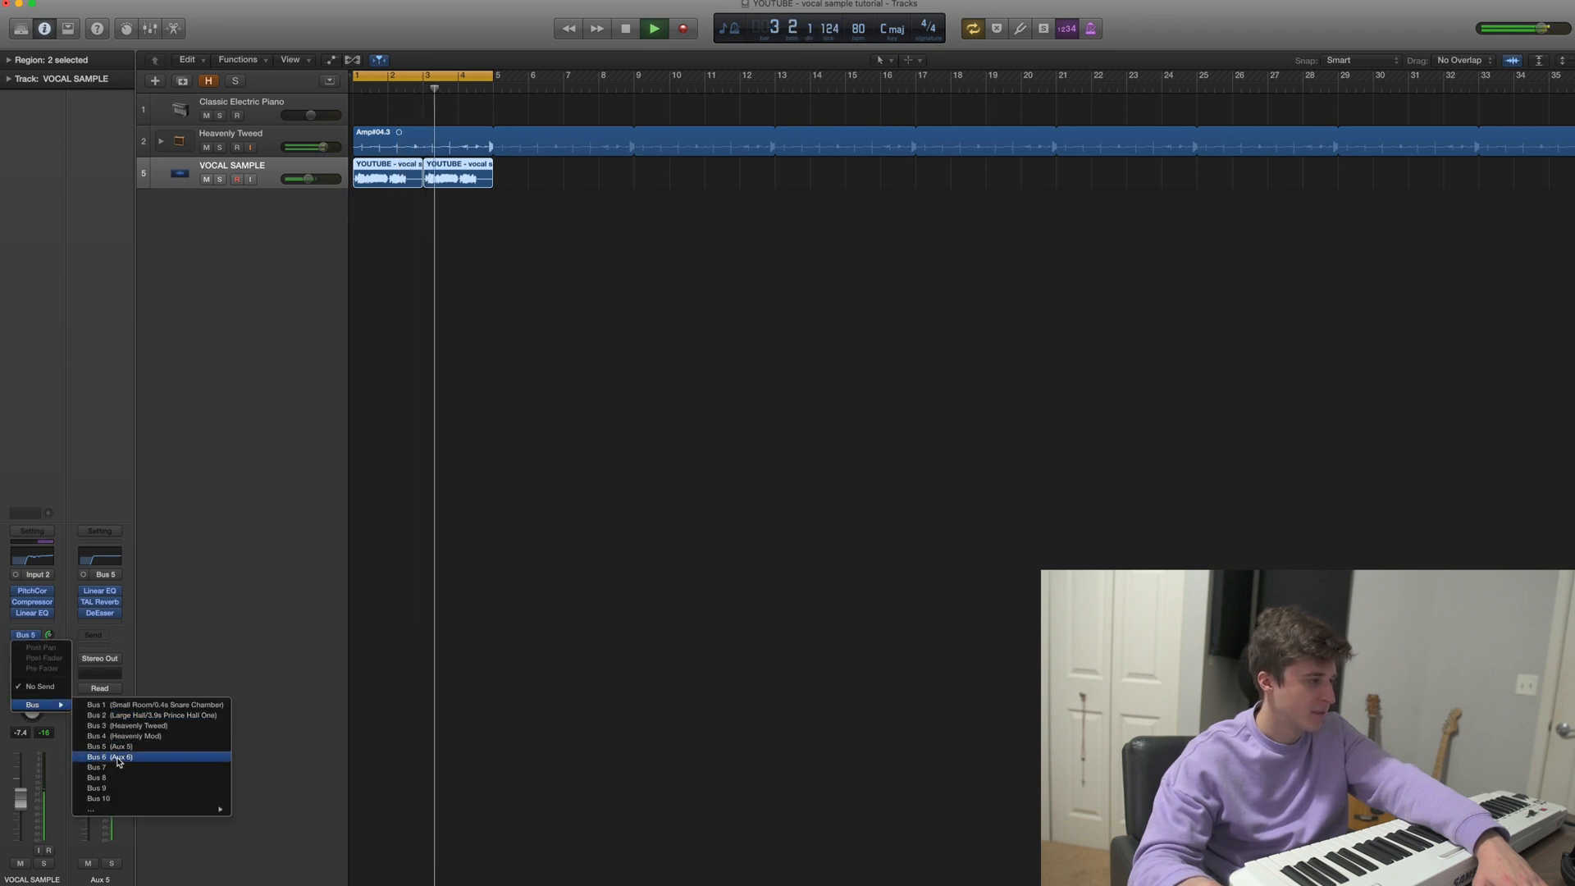
left_click(119, 759)
key("space")
left_click(99, 581)
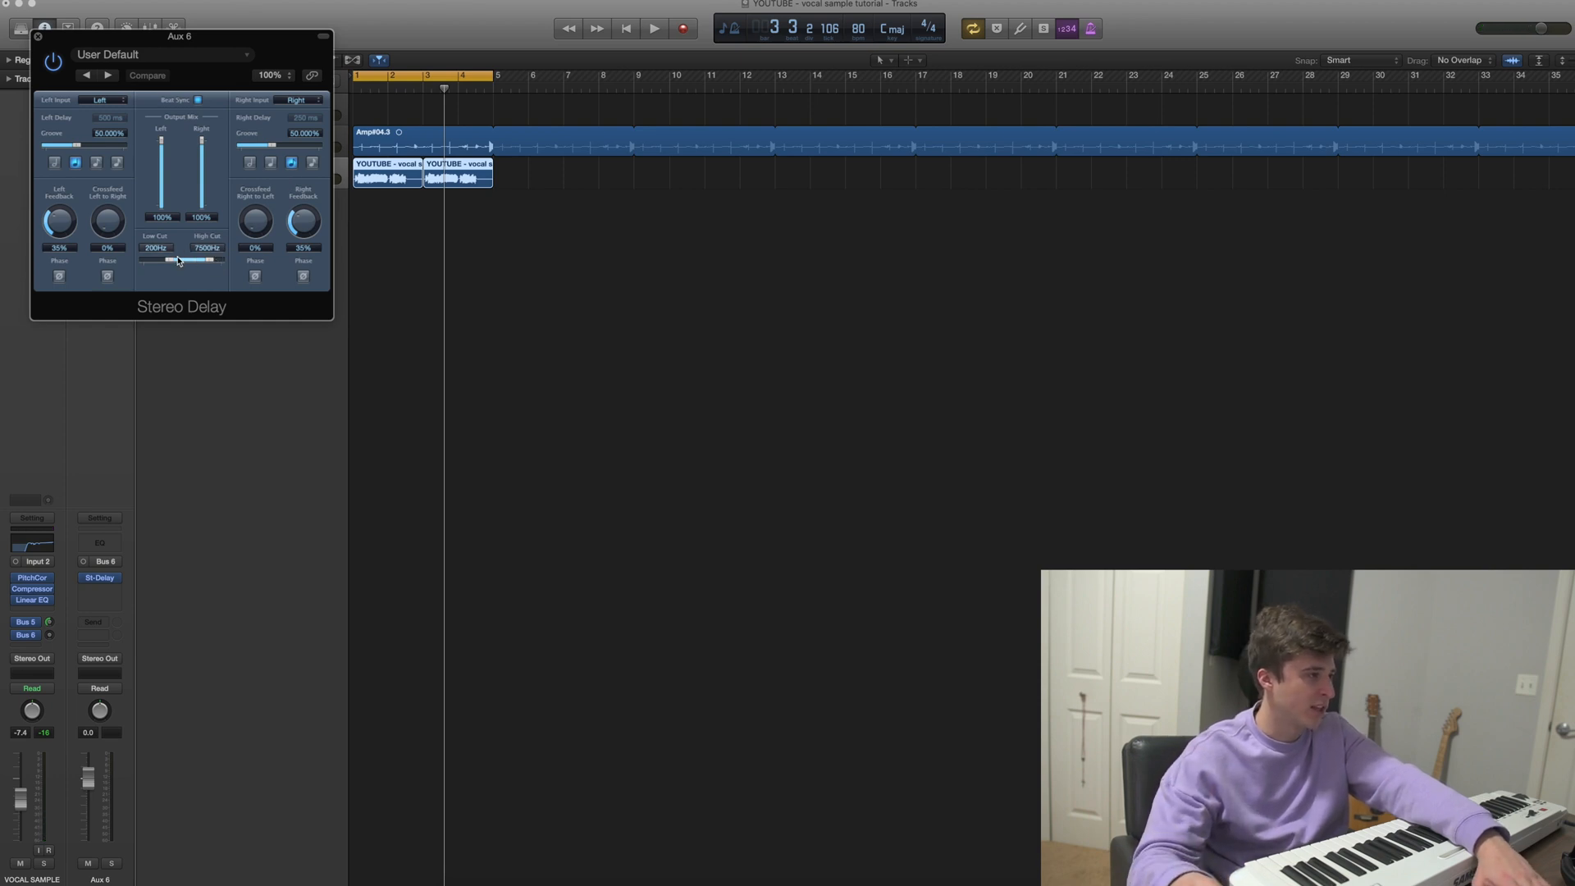
left_click(37, 37)
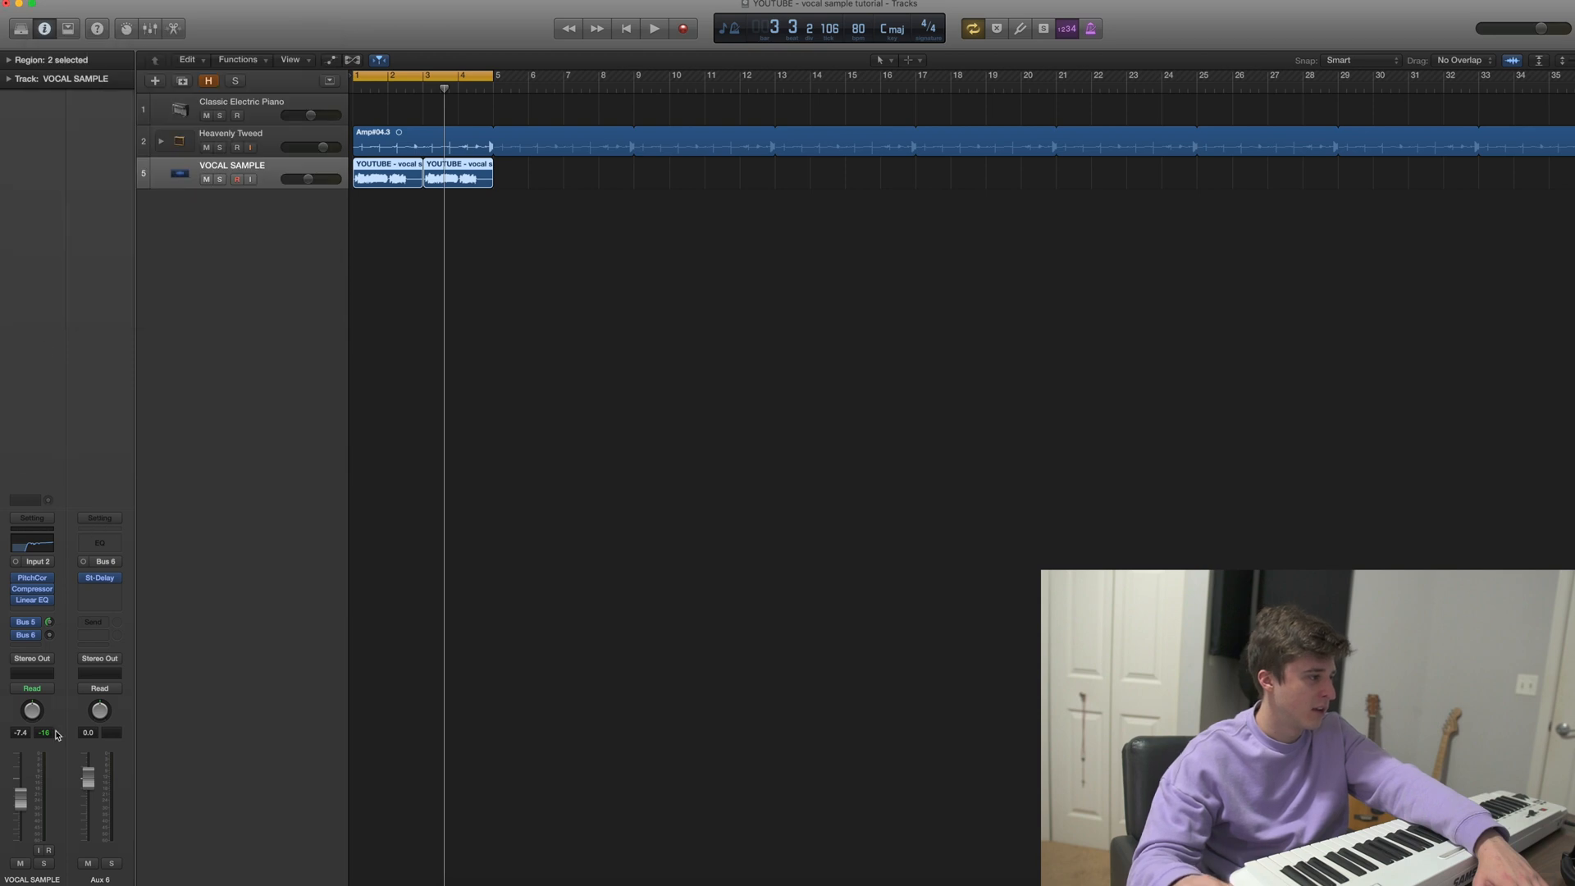
key("space")
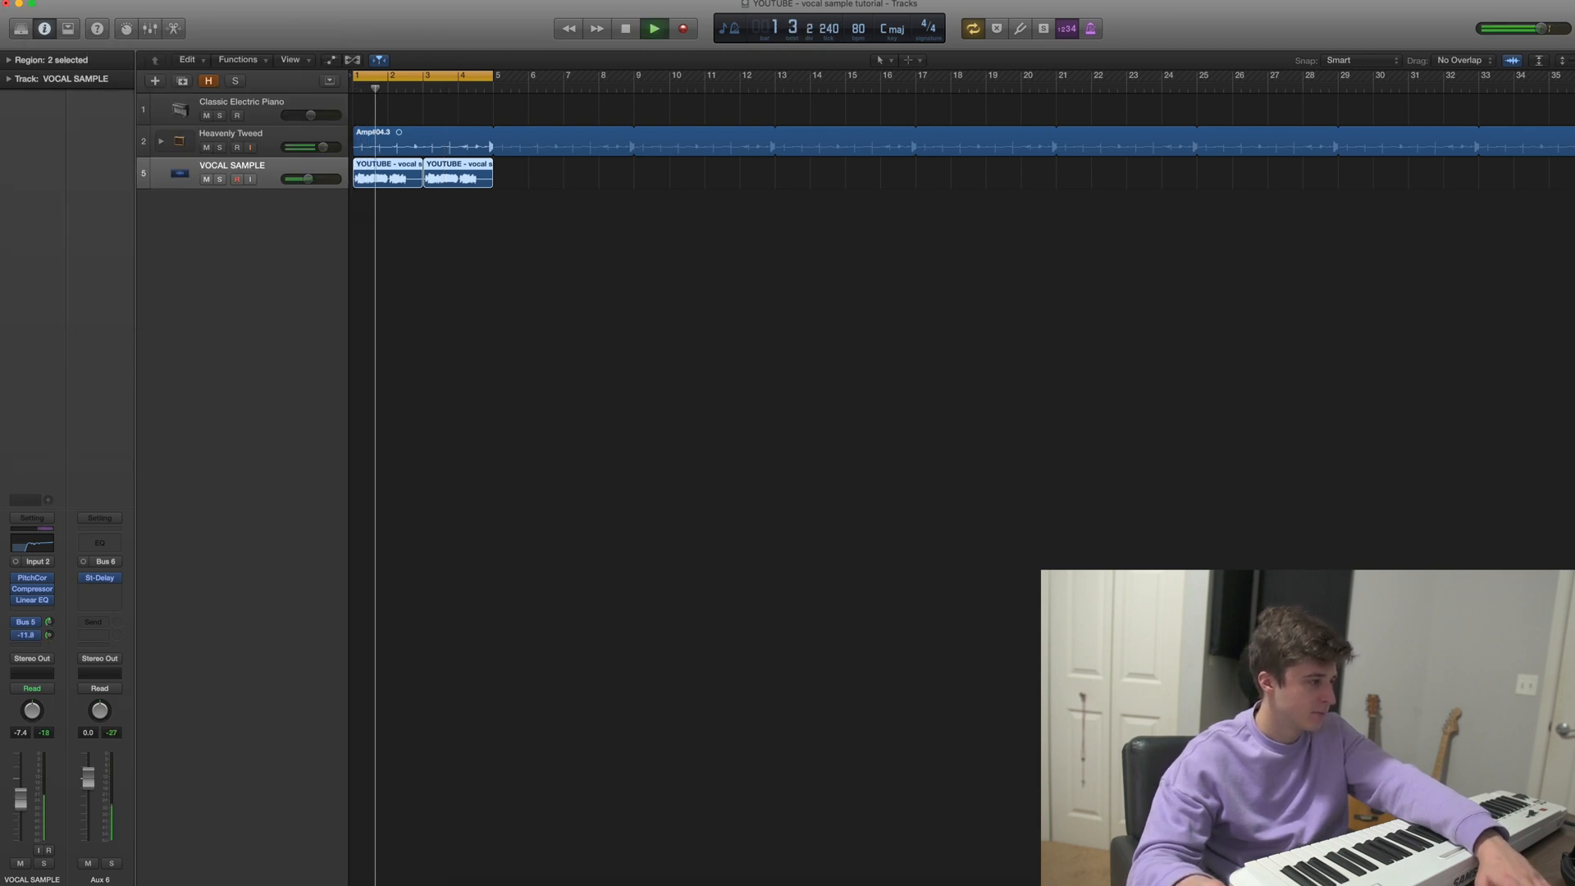
Stop playback and turn the vocal track's Bus 5 reverb send down to -∞.
left_click_drag(49, 622, 50, 626)
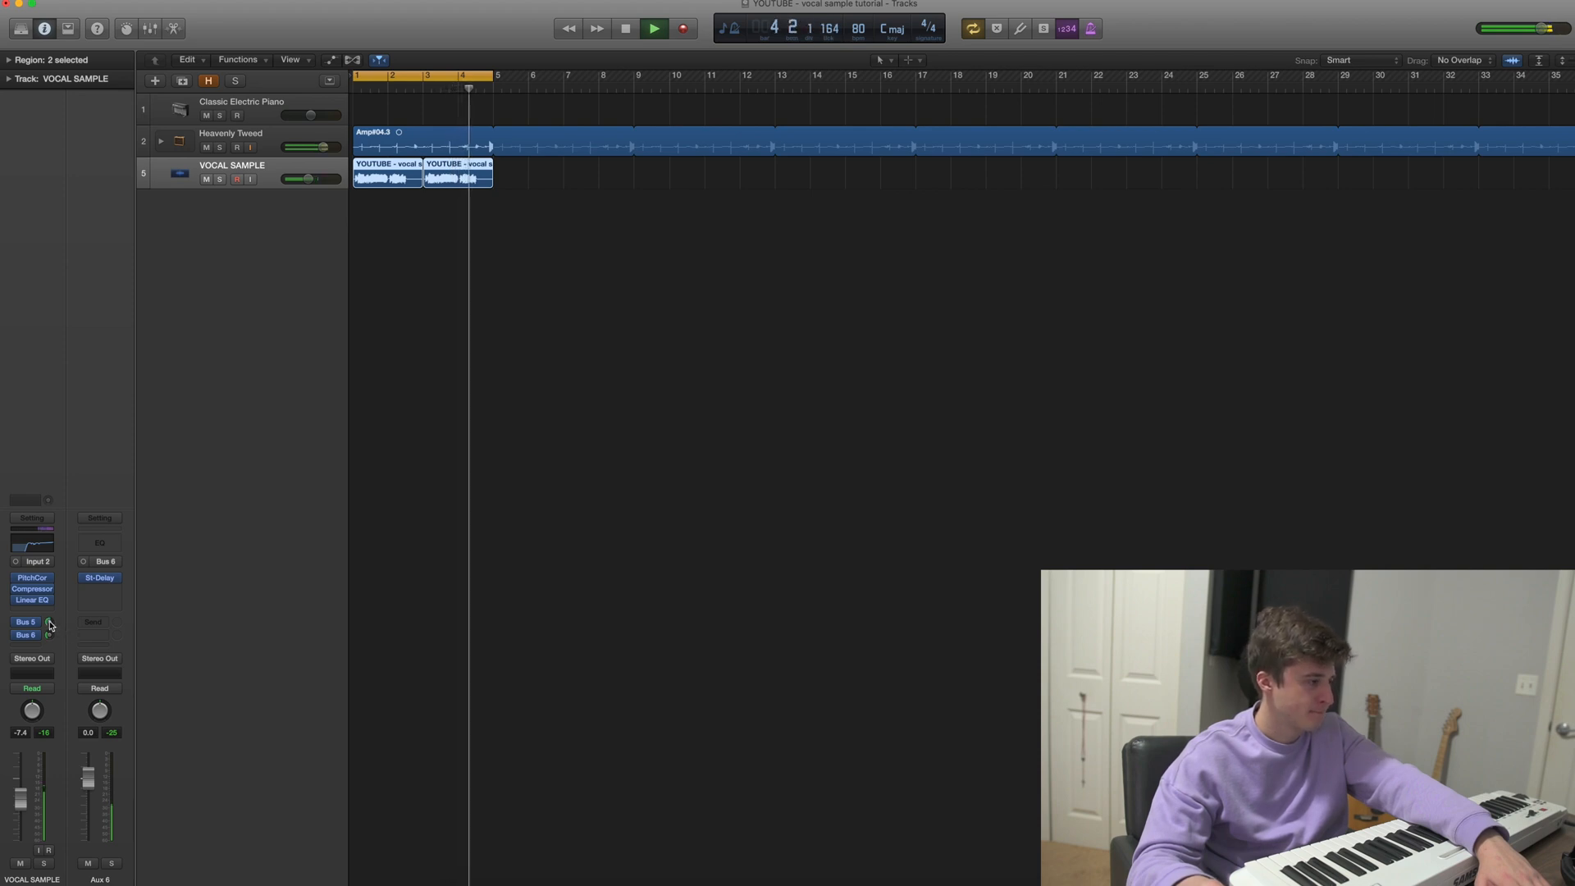
key("space")
left_click(49, 621)
left_click_drag(29, 626, 27, 674)
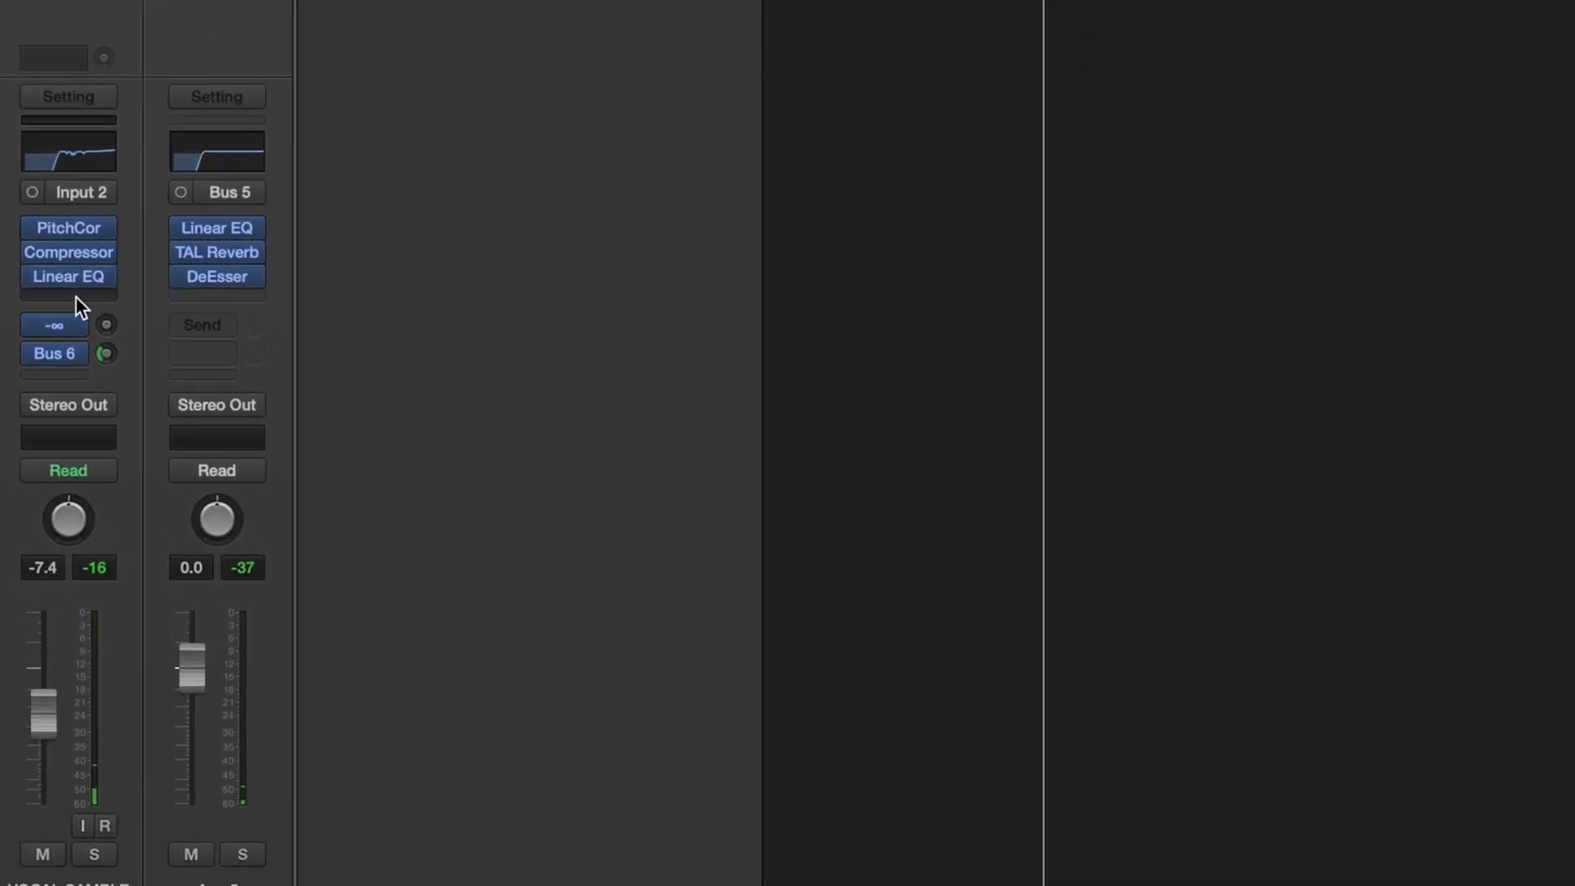
Insert the TAL Reverb II plug-in after the Linear EQ on the vocal track and play the loop.
left_click(76, 297)
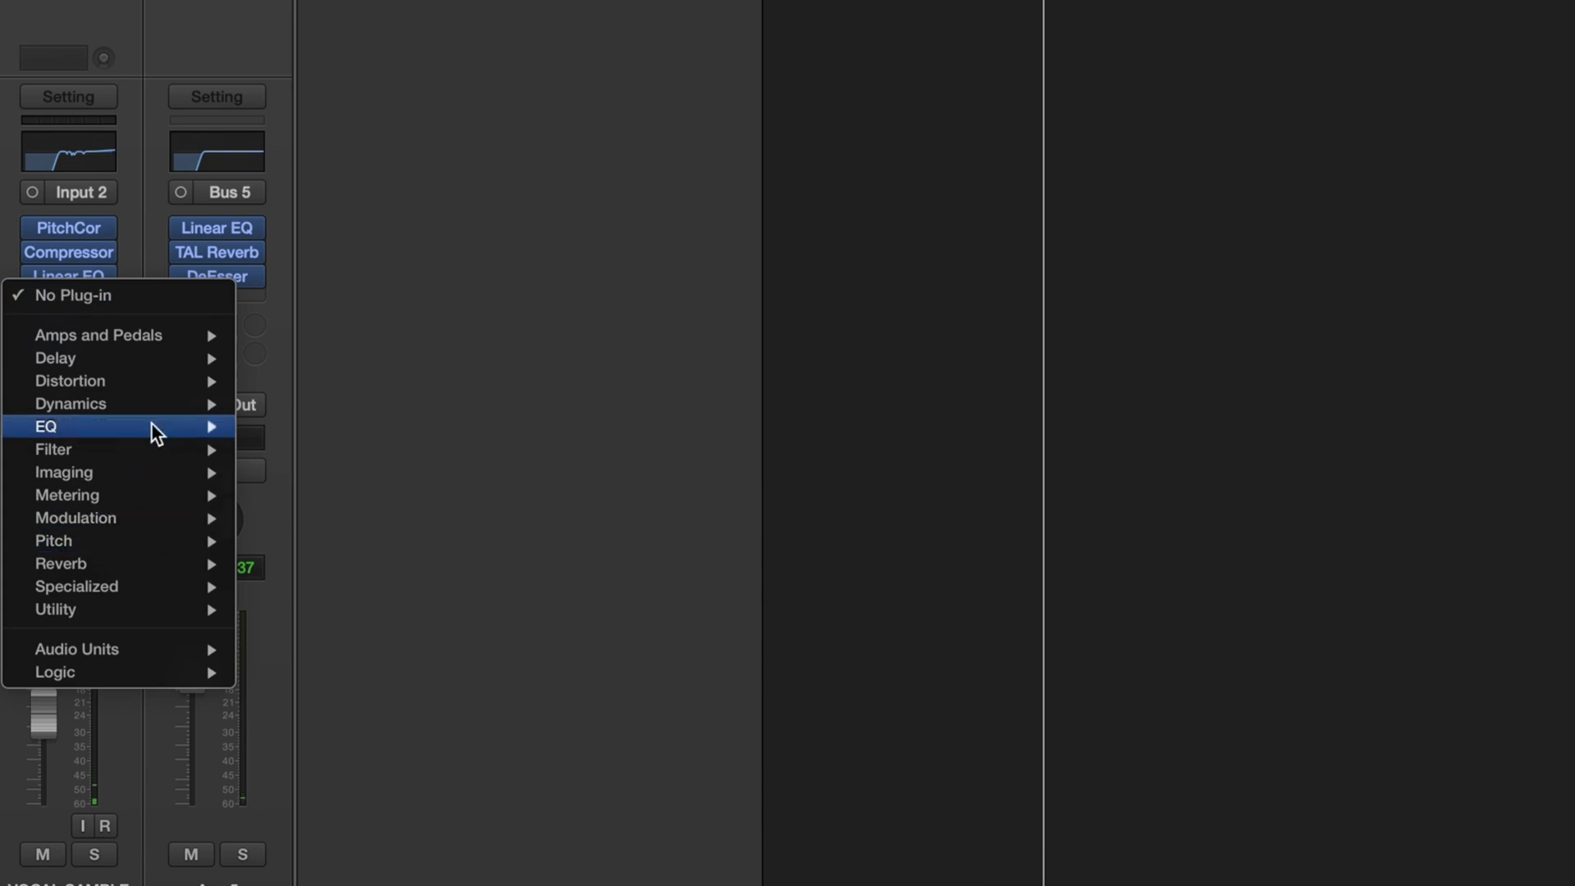
mouse_move(154, 648)
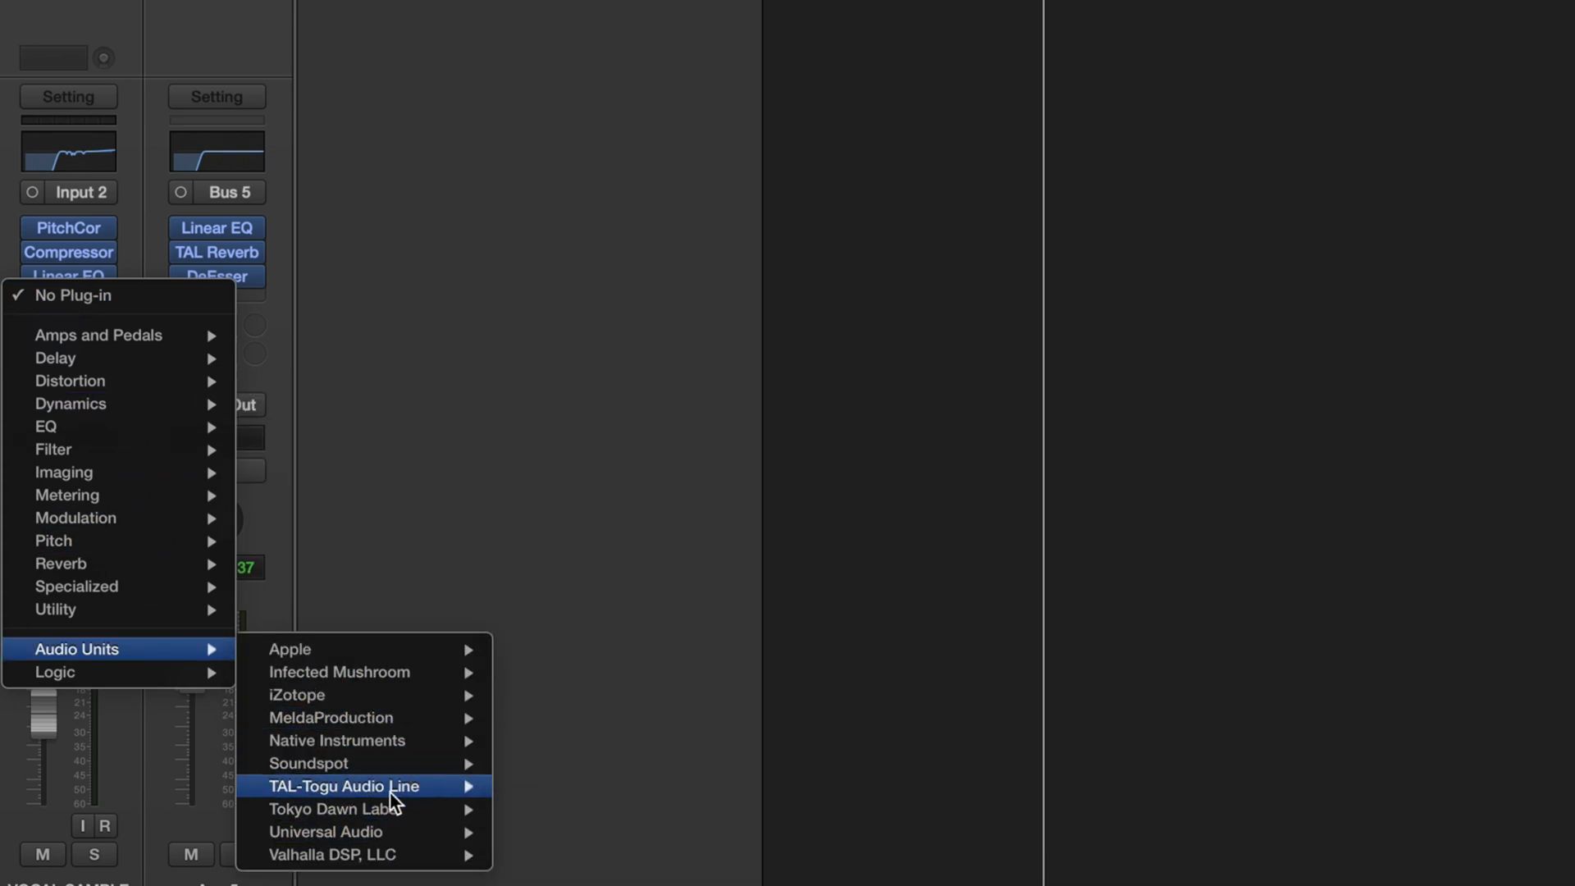
mouse_move(389, 790)
mouse_move(617, 785)
left_click(791, 786)
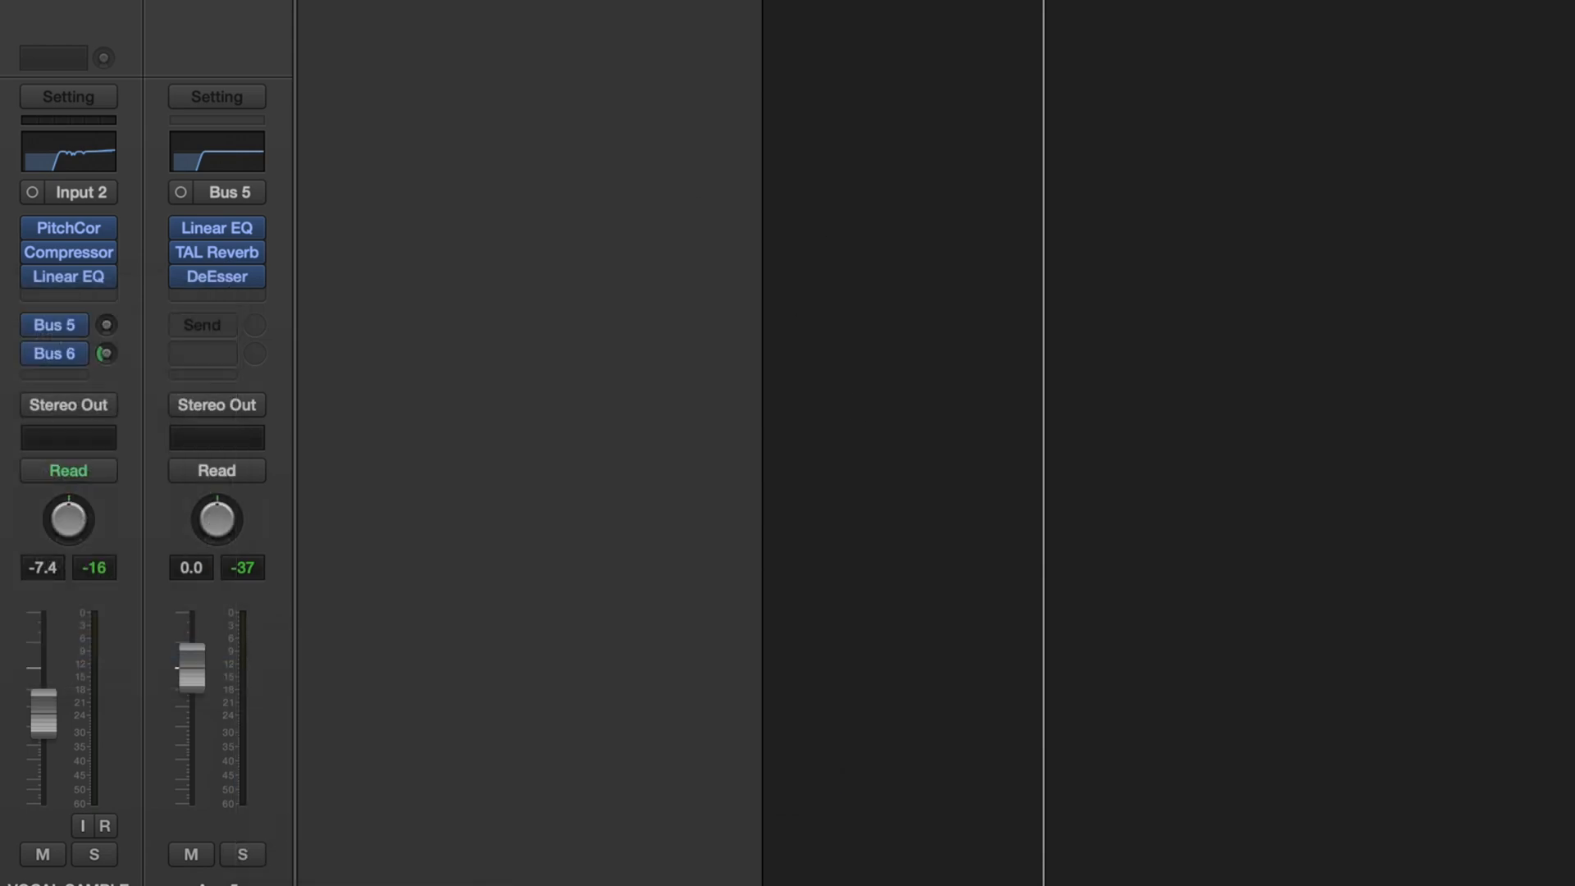
key("space")
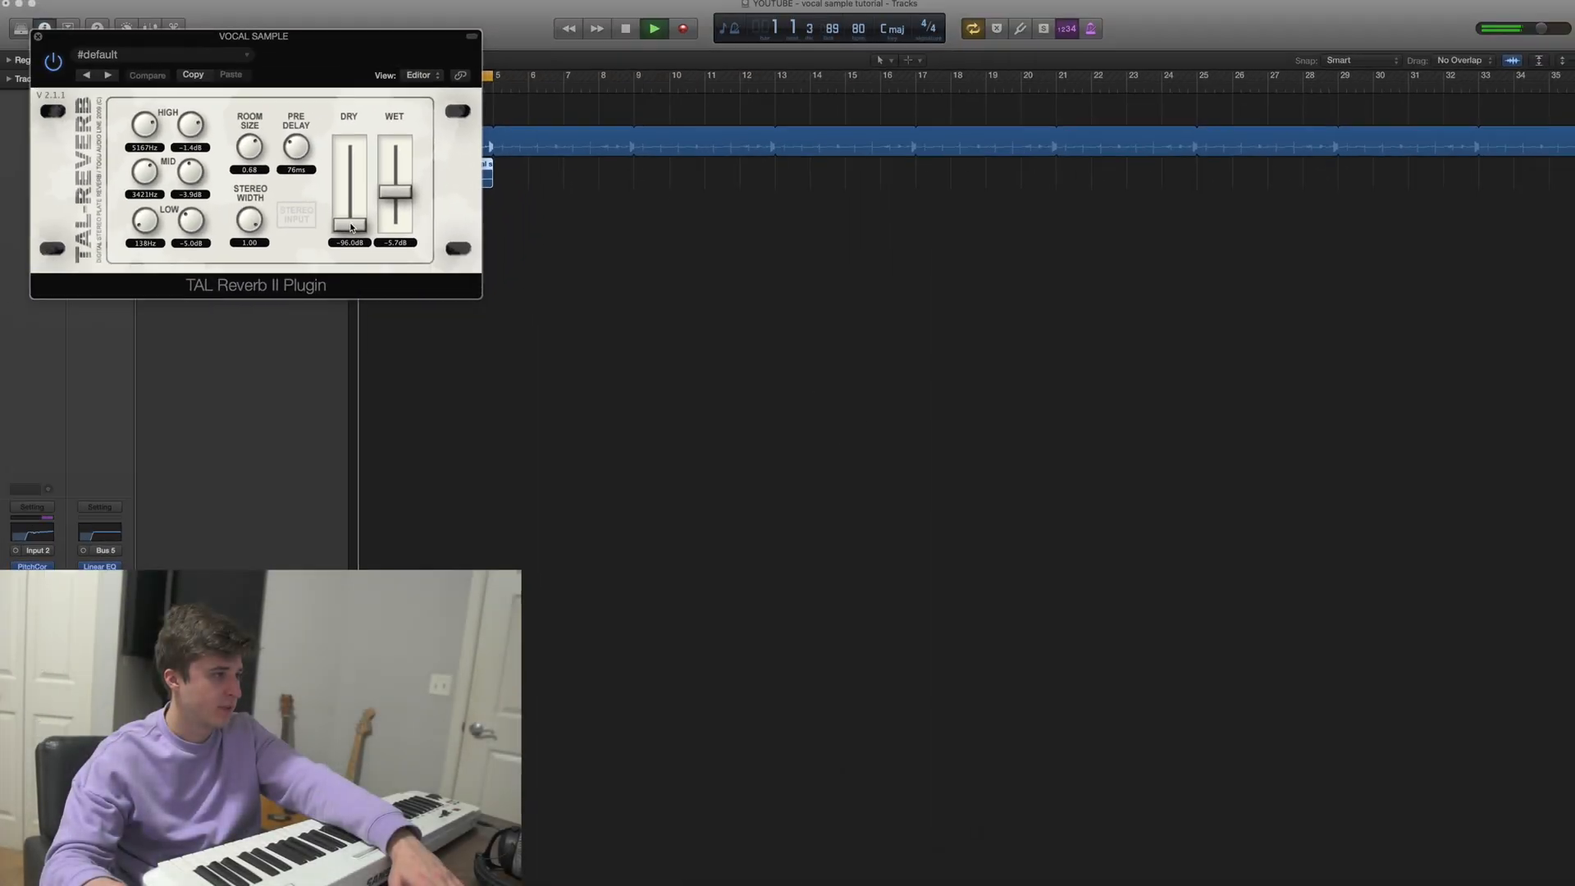
Set the reverb's dry level to -4.6 dB, wet level to -9.2 dB, pre-delay to 0 ms and high gain to about -2.9 dB.
left_click_drag(351, 228, 351, 197)
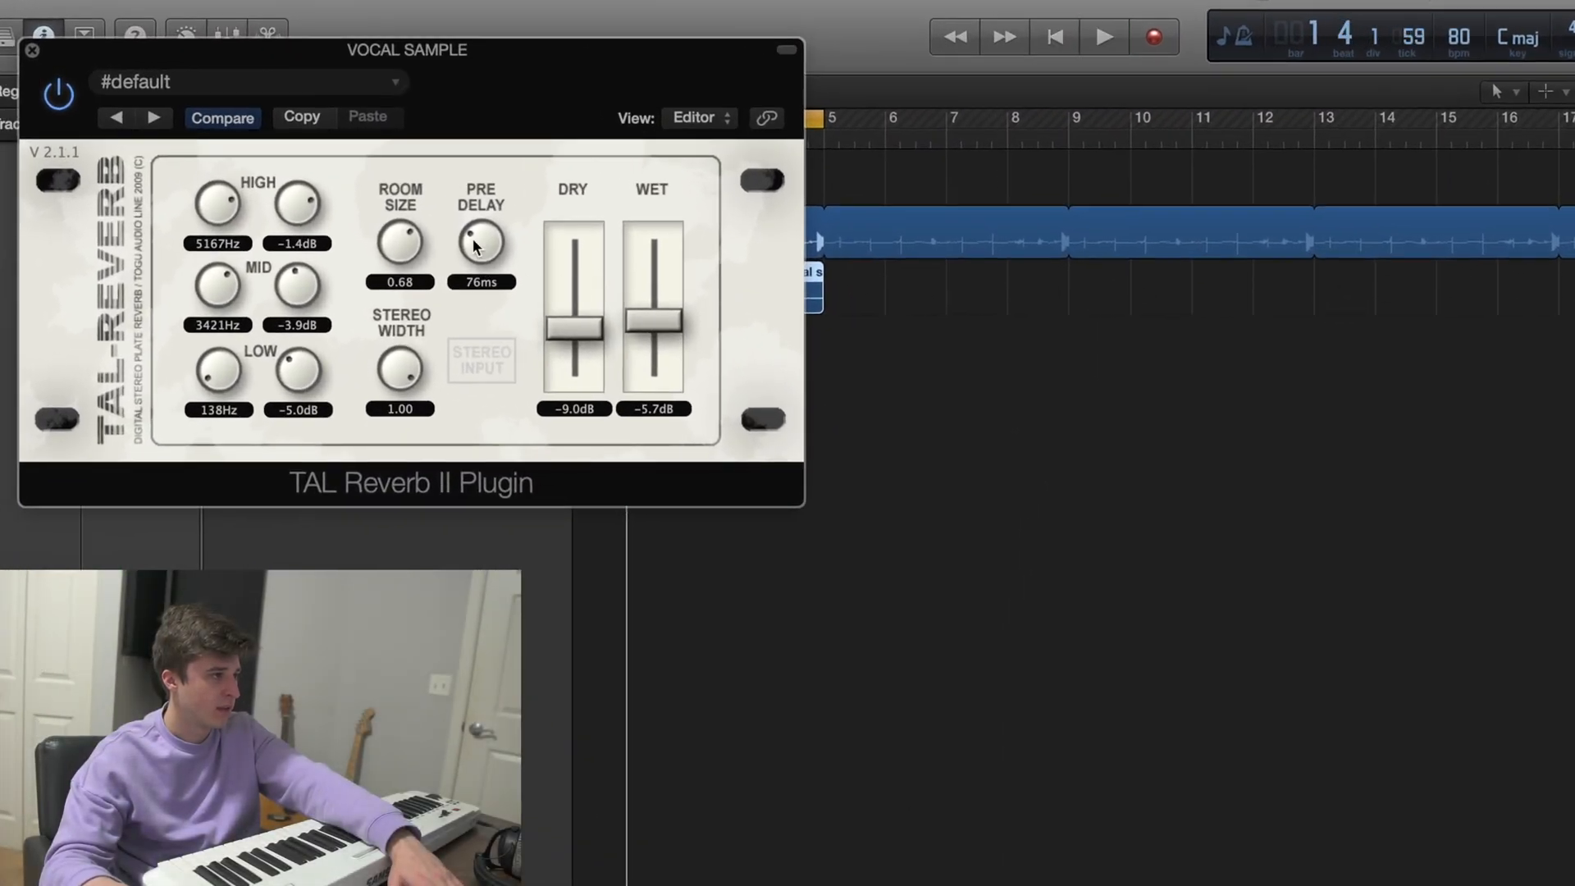
left_click_drag(476, 246, 478, 275)
left_click_drag(571, 328, 646, 332)
key("space")
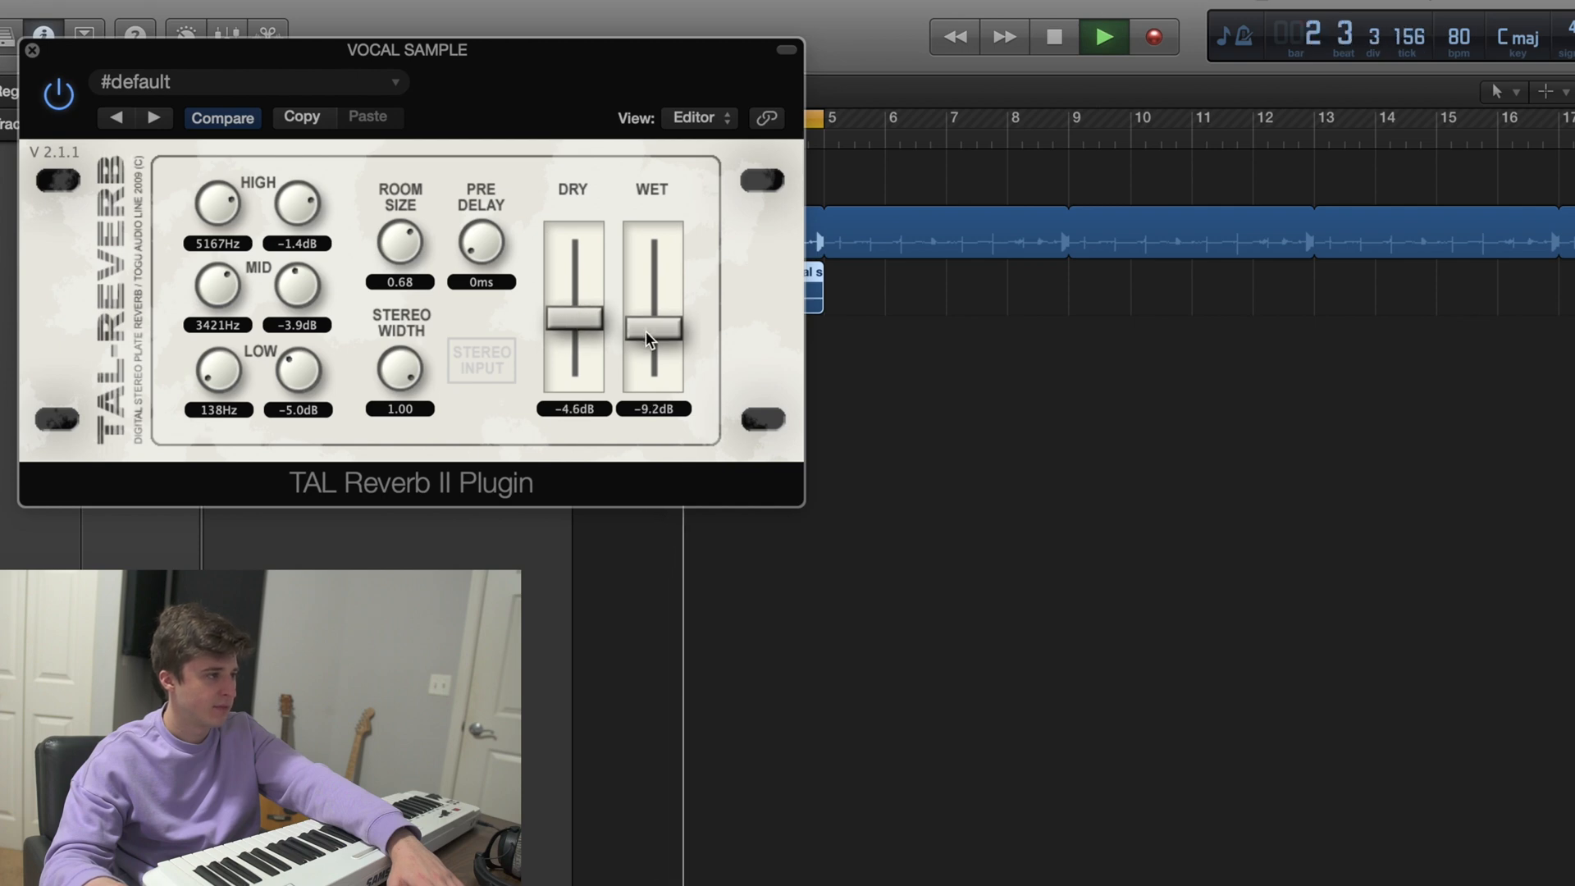
mouse_move(297, 205)
left_mouse_down()
mouse_move(294, 239)
mouse_move(314, 212)
left_mouse_up()
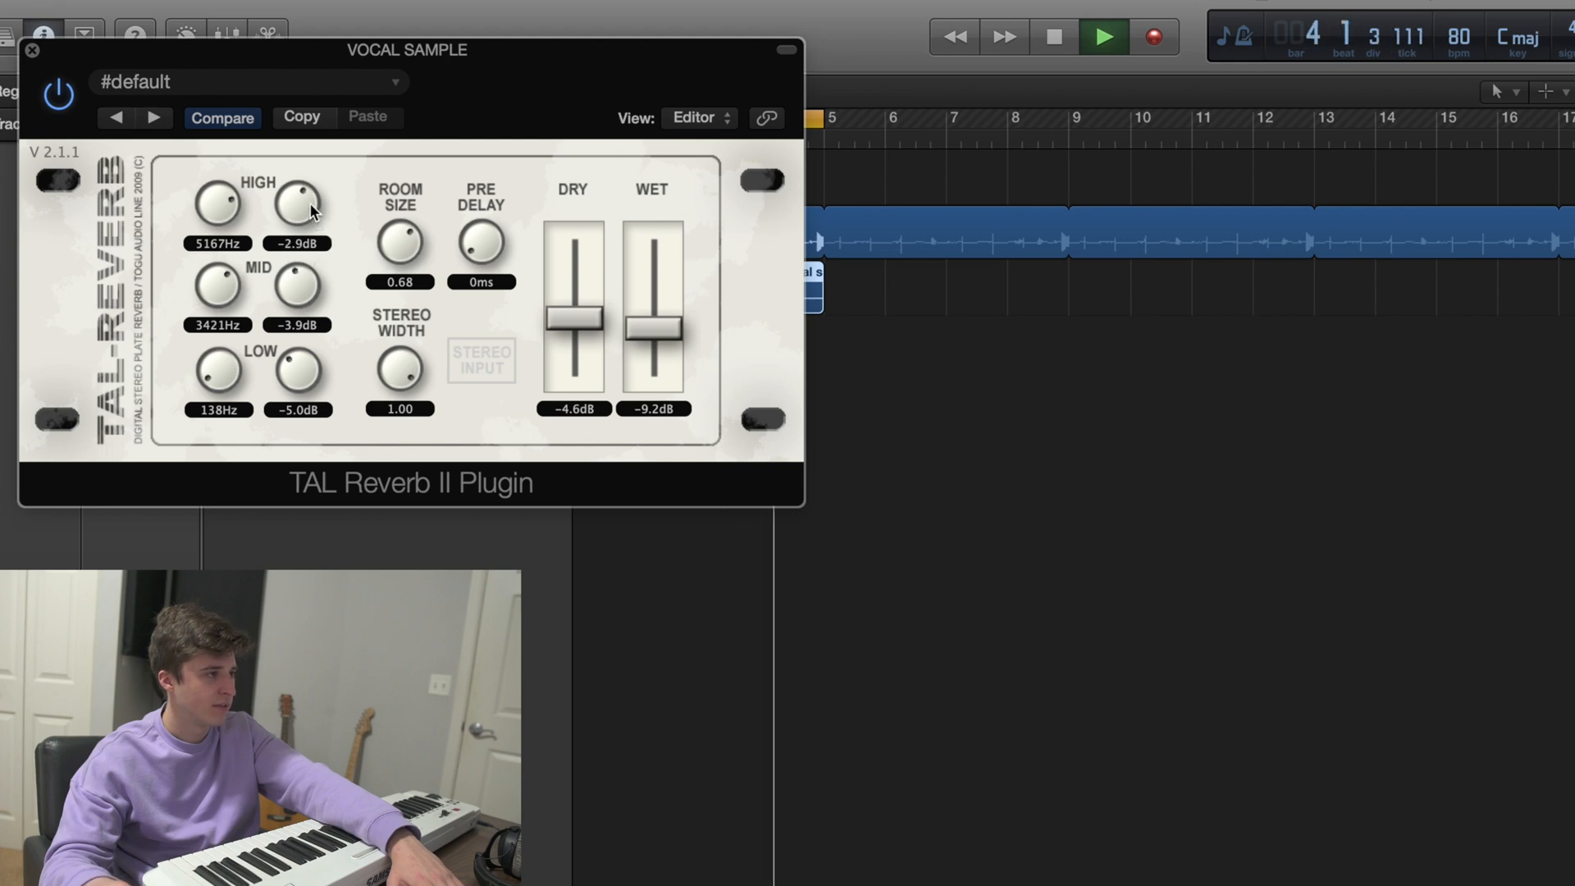
left_click(33, 52)
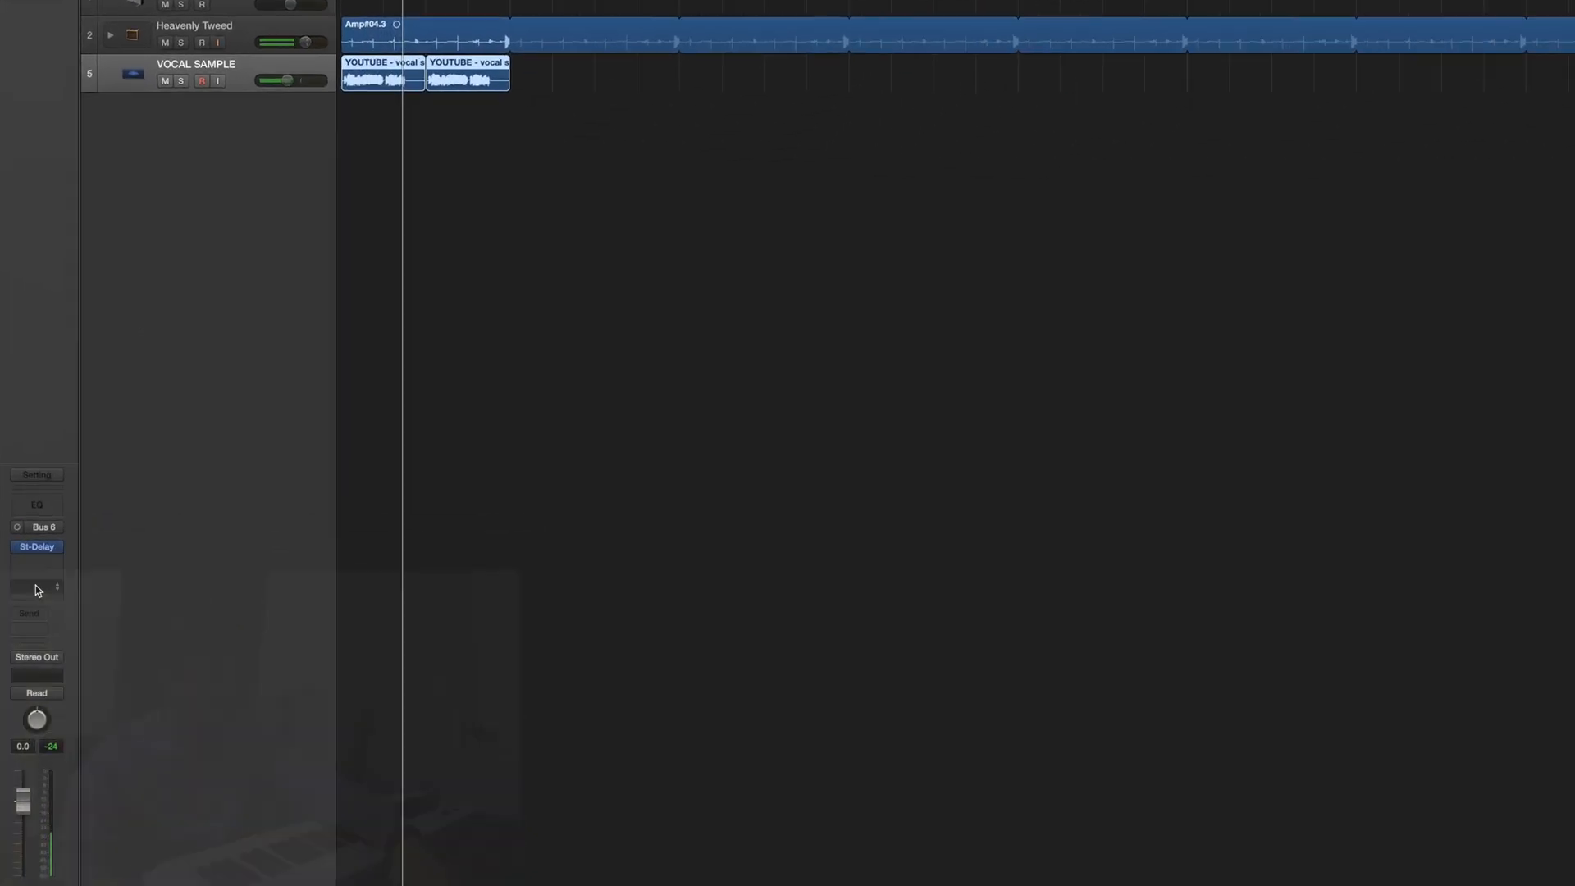
left_click(69, 237)
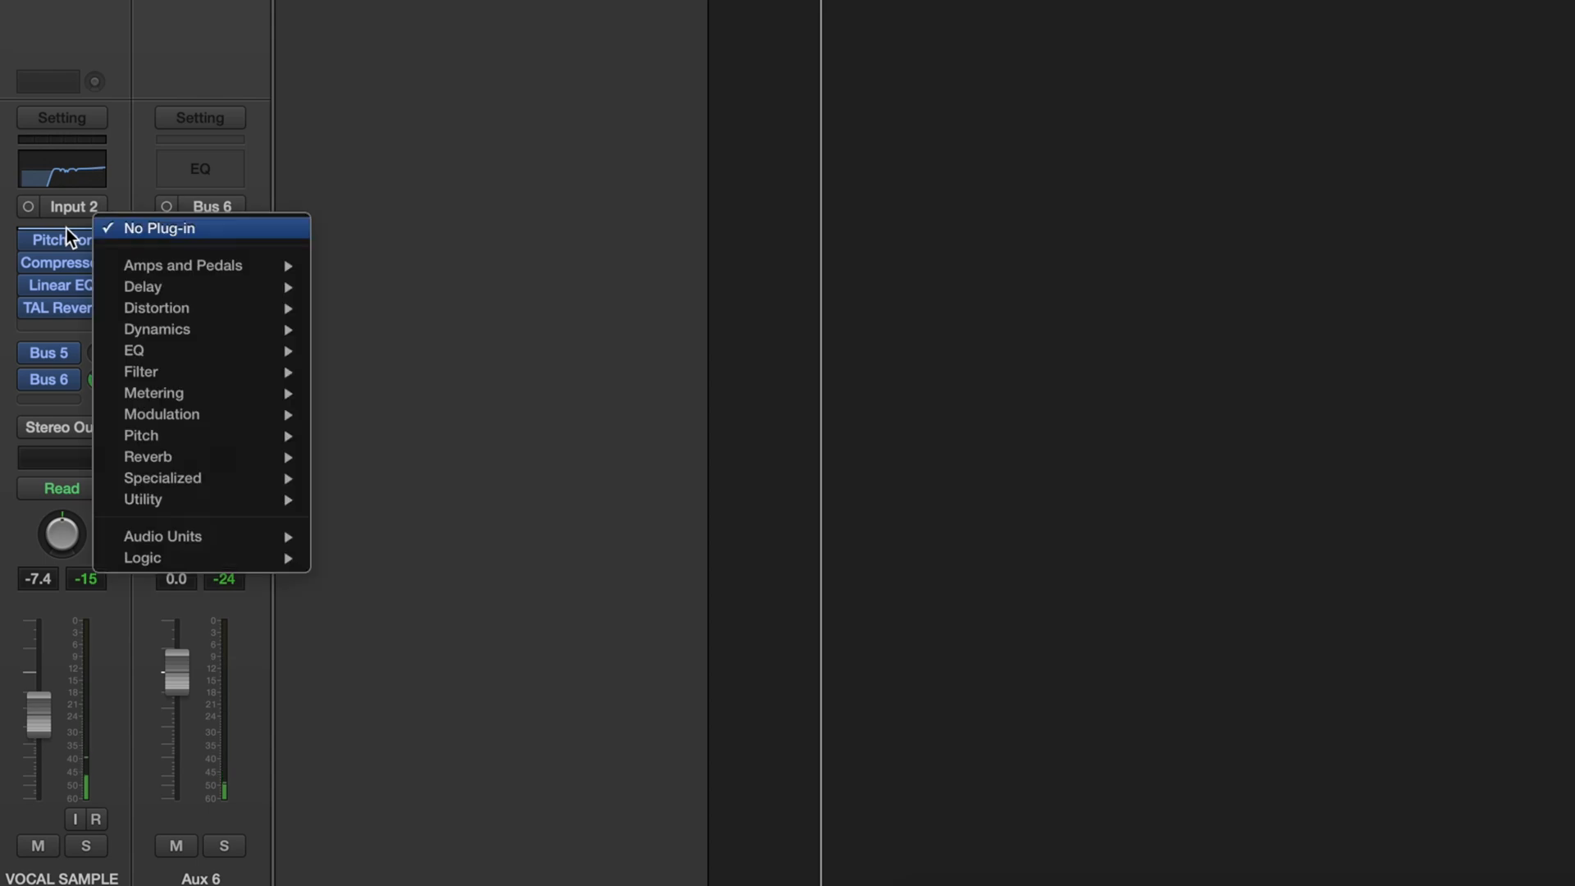
mouse_move(164, 430)
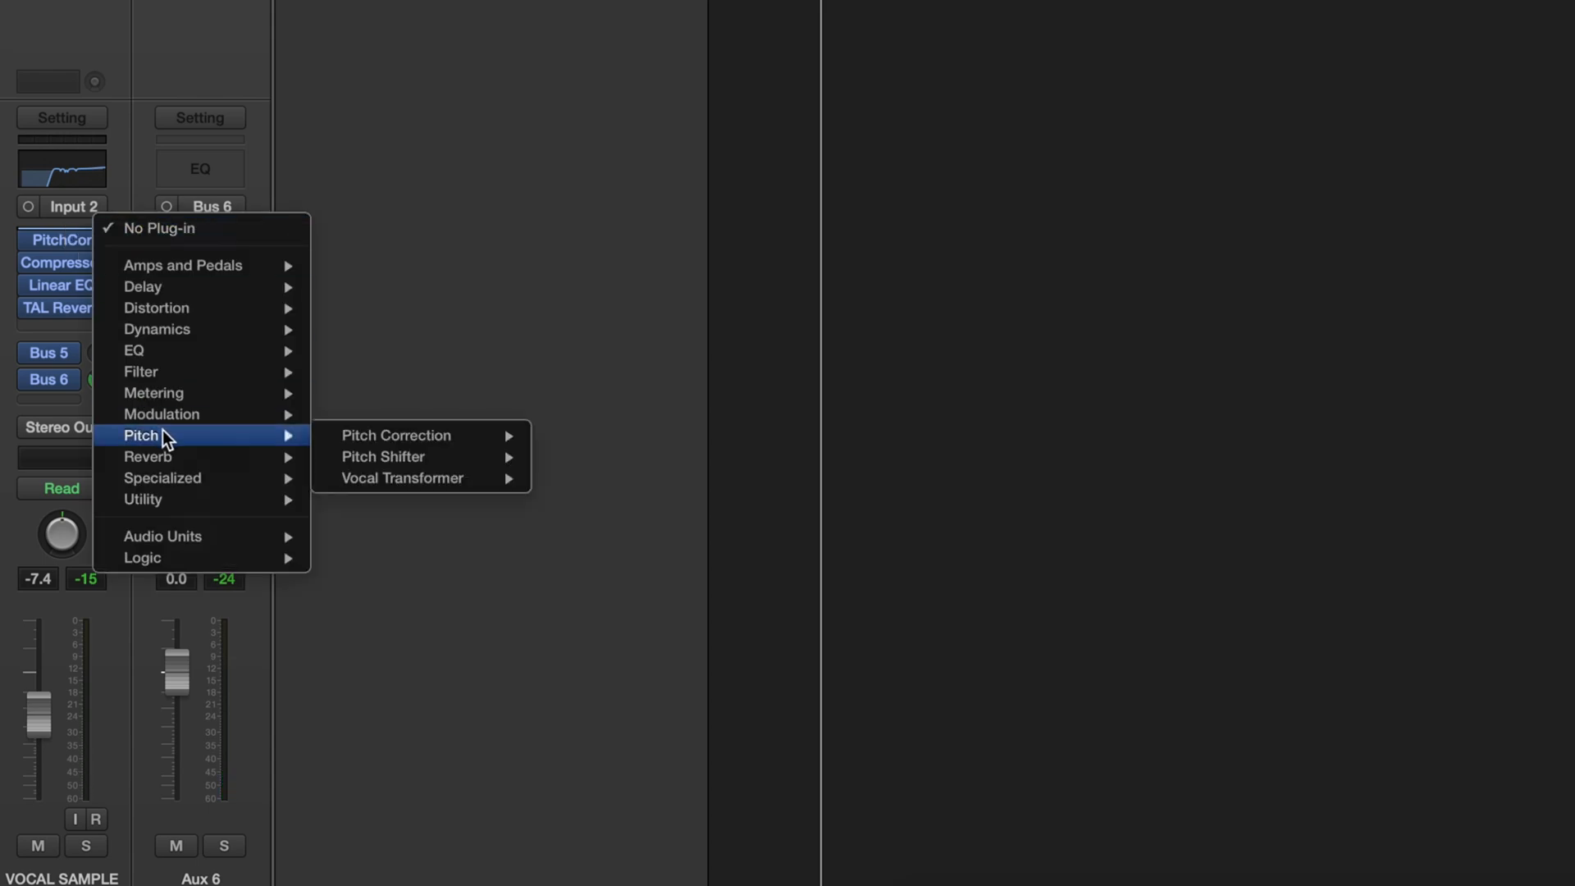
left_click(49, 229)
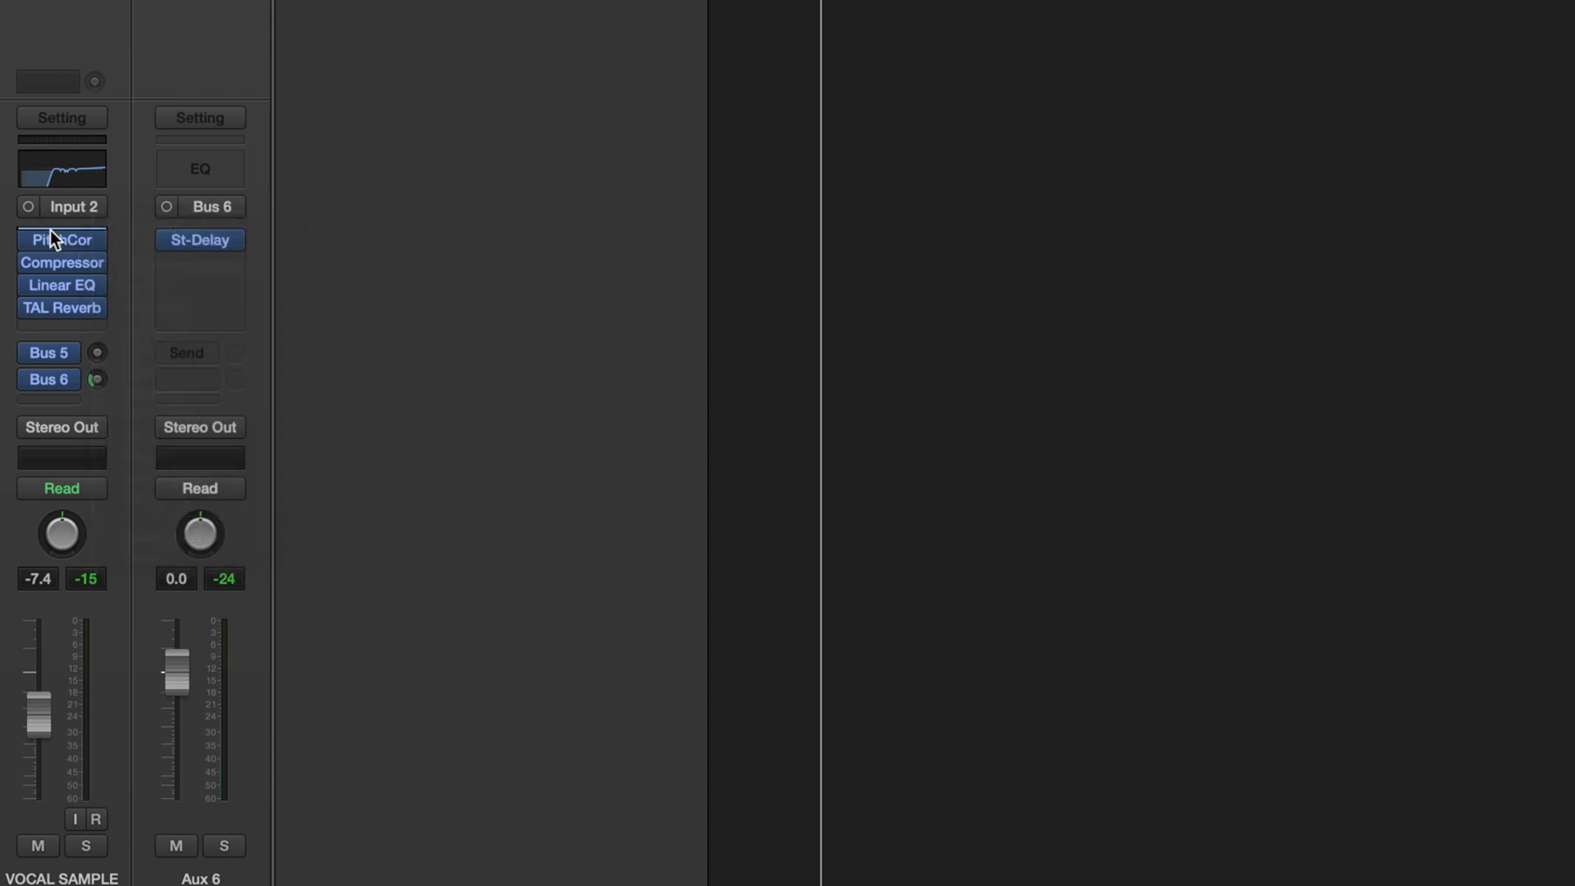
Insert the Vocal Transformer plug-in ahead of the pitch correction on the vocal track.
left_click(63, 232)
mouse_move(197, 434)
mouse_move(459, 478)
left_click(598, 479)
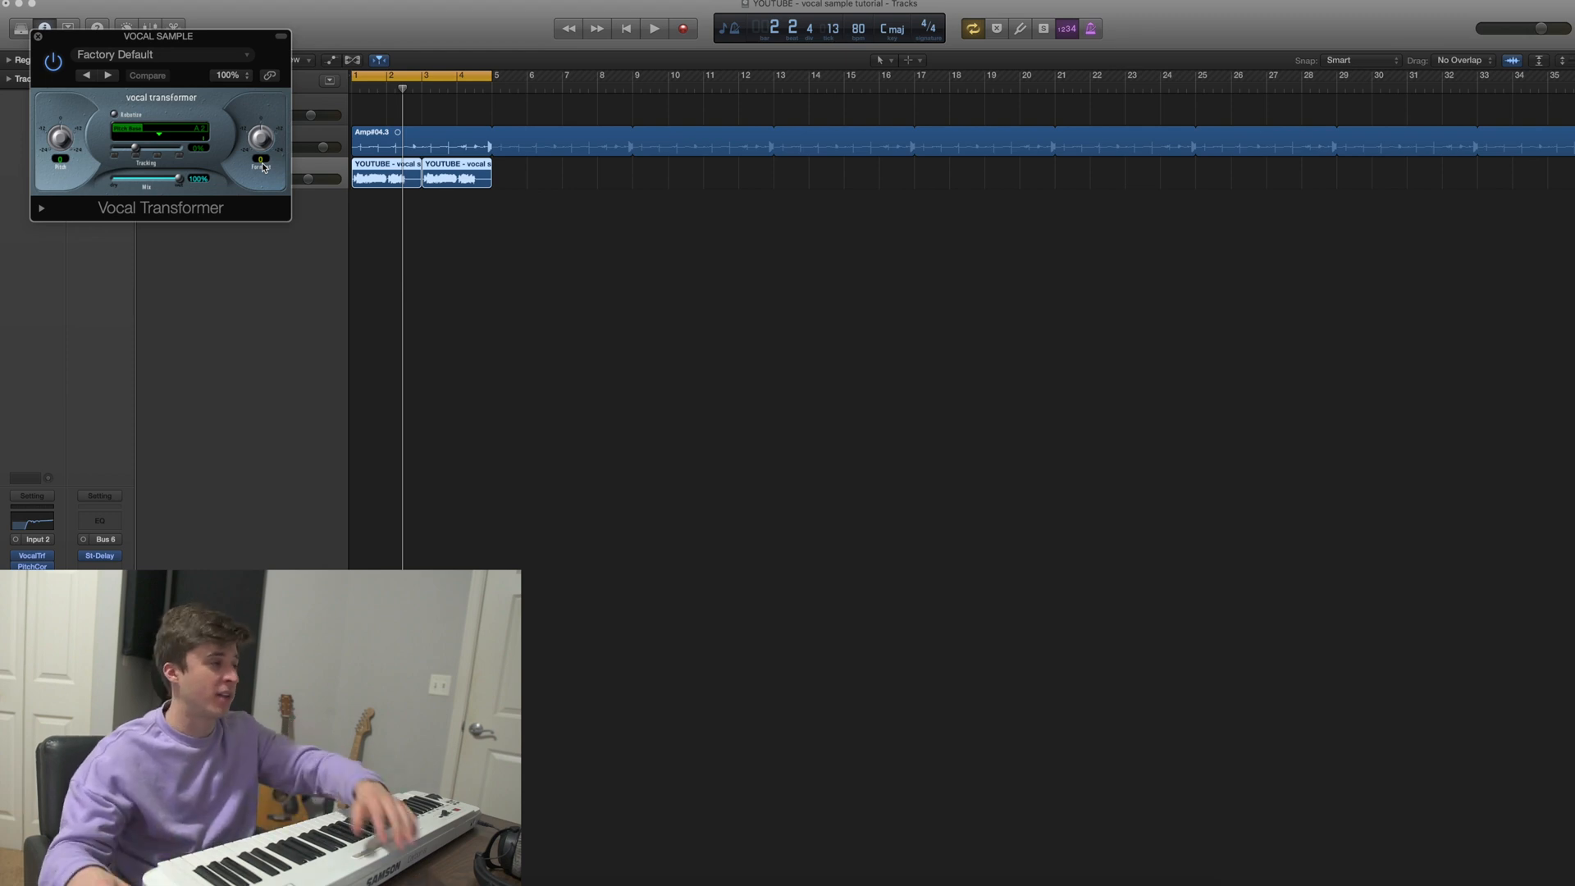
Audition the Vocal Transformer's formant shift by lowering it to -7 and raising it to +6 while the loop plays.
left_click_drag(291, 154, 293, 167)
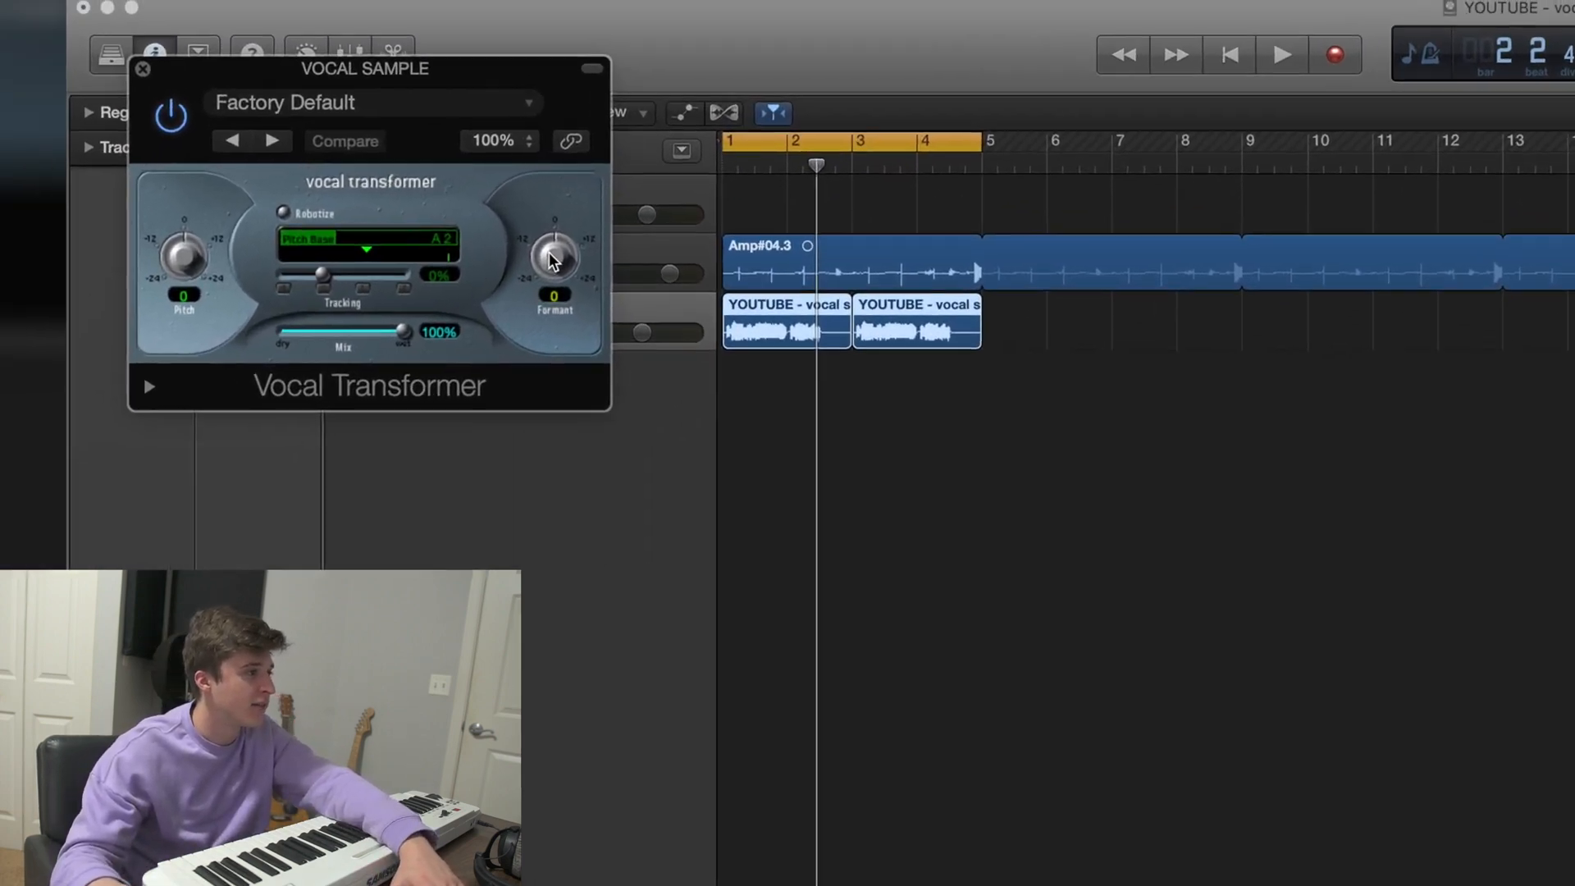
key("space")
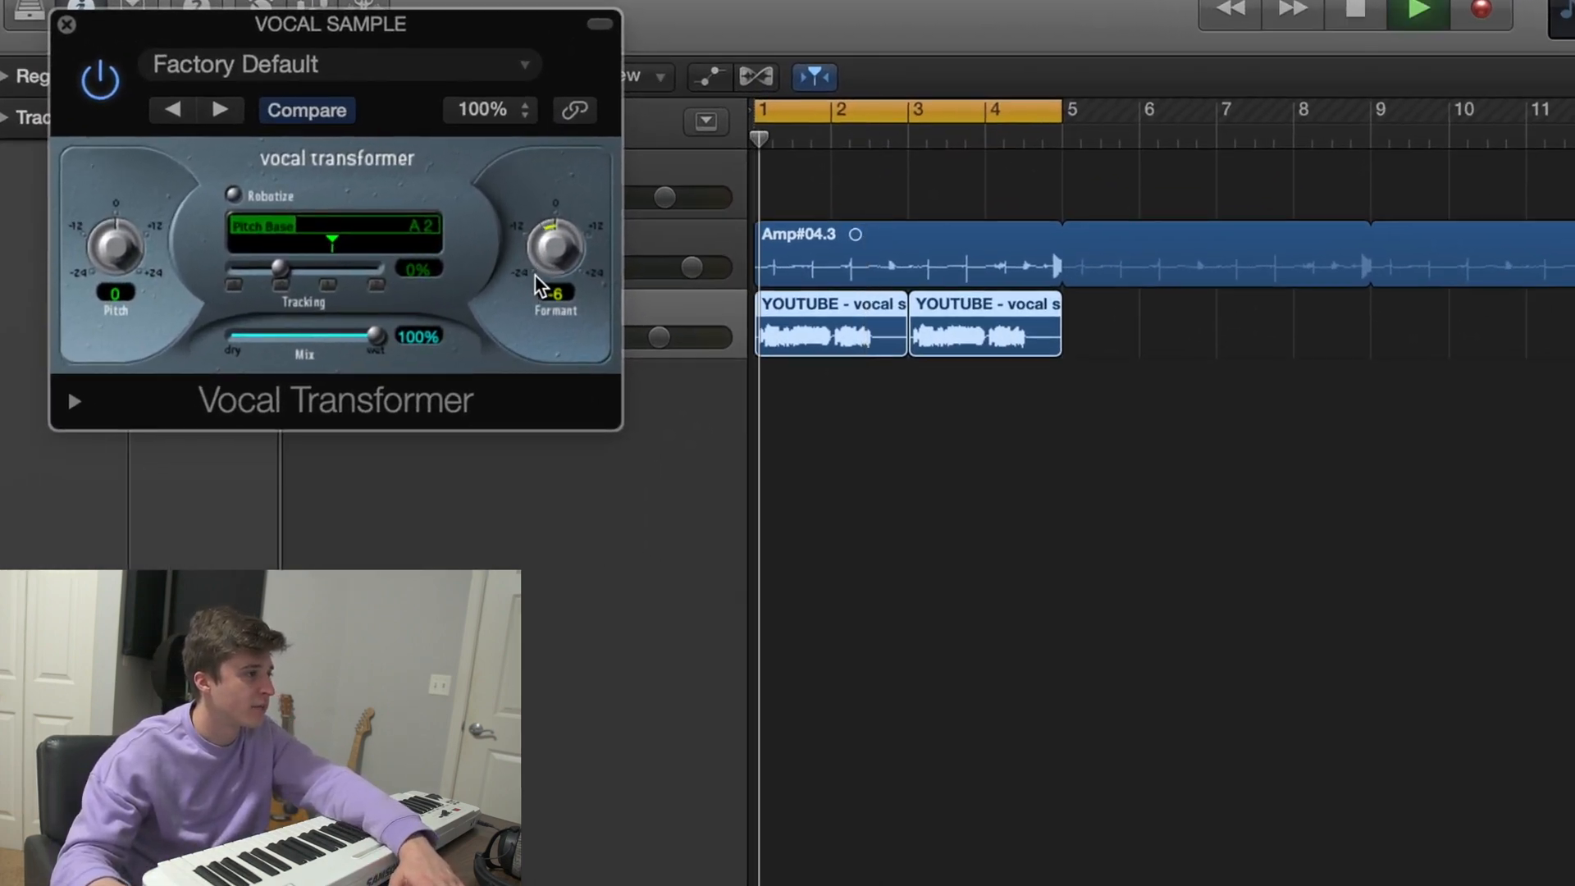
left_click_drag(541, 261, 542, 267)
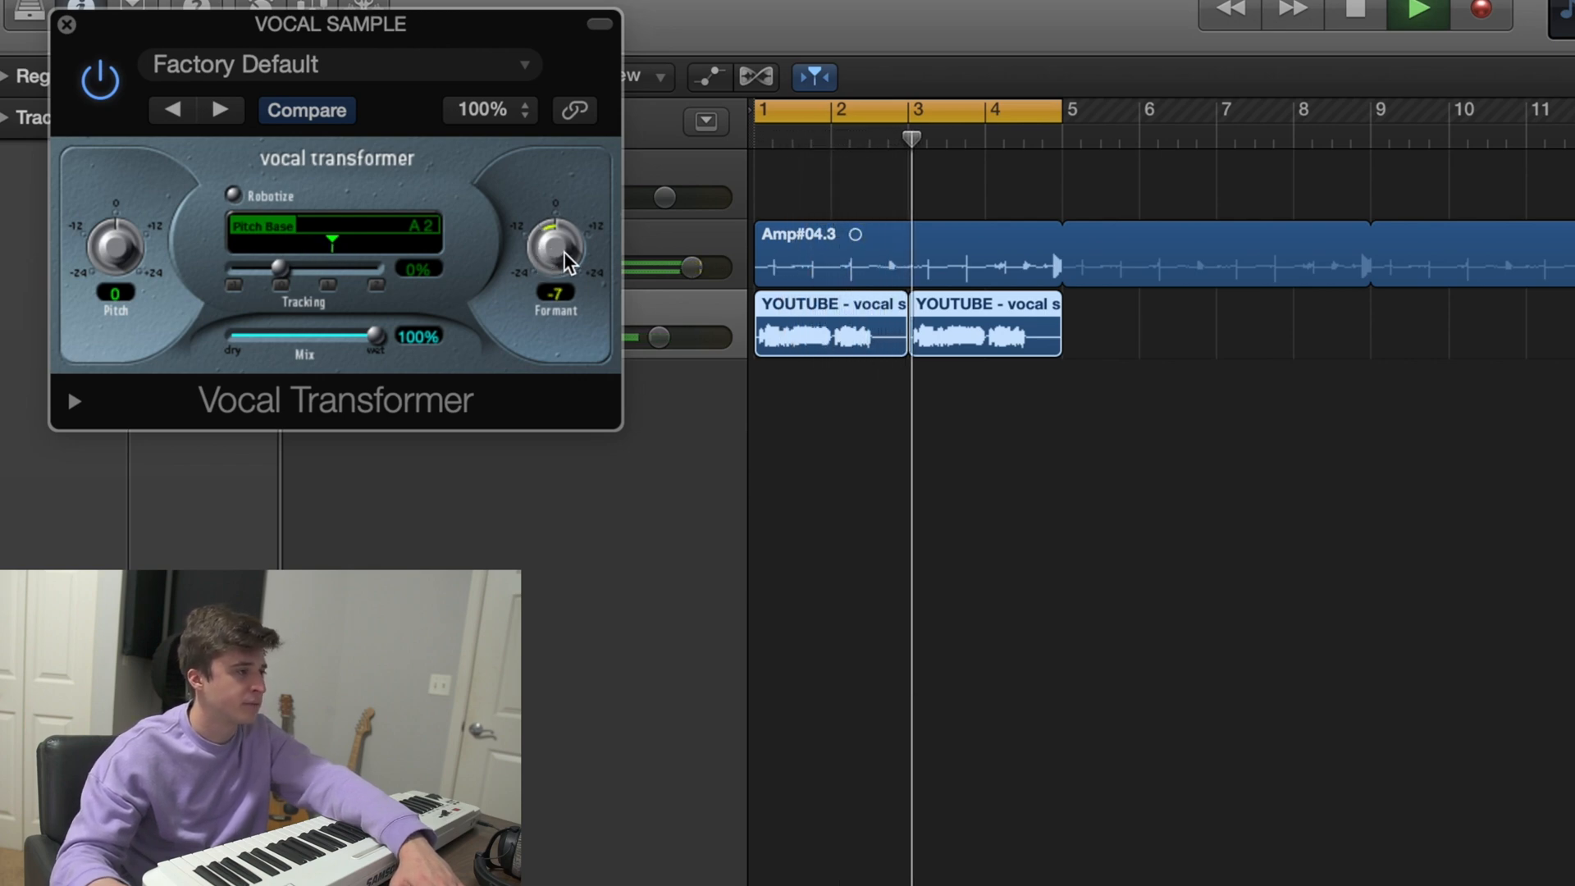
left_click_drag(548, 257, 558, 239)
key("space")
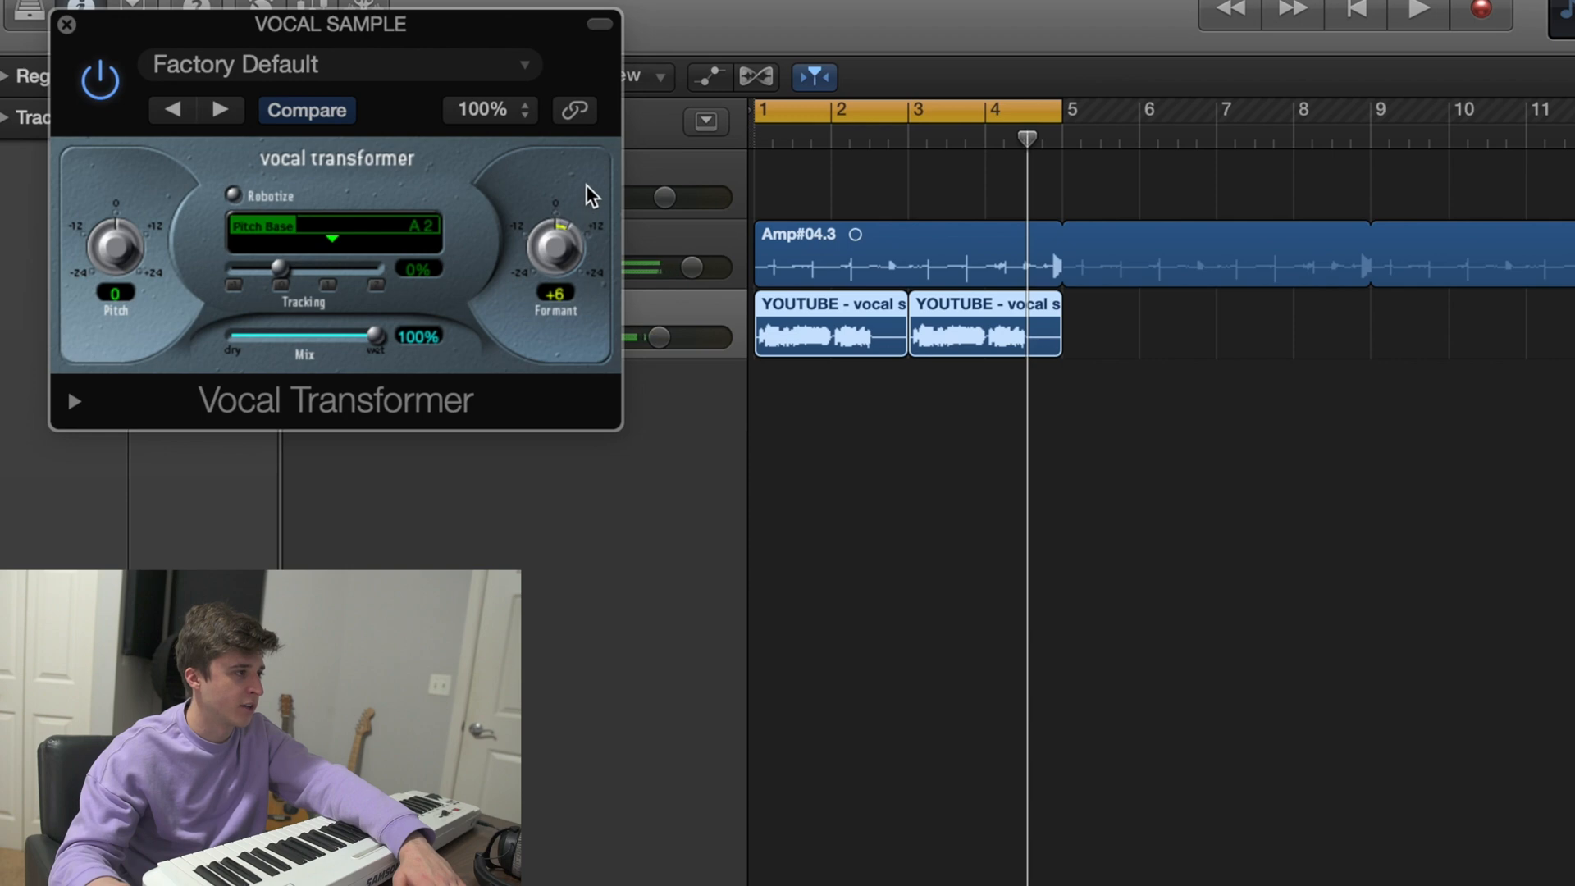
Set the Vocal Transformer's pitch to +12, and adjust the formant to -5 while playing the loop.
left_click_drag(122, 241, 128, 197)
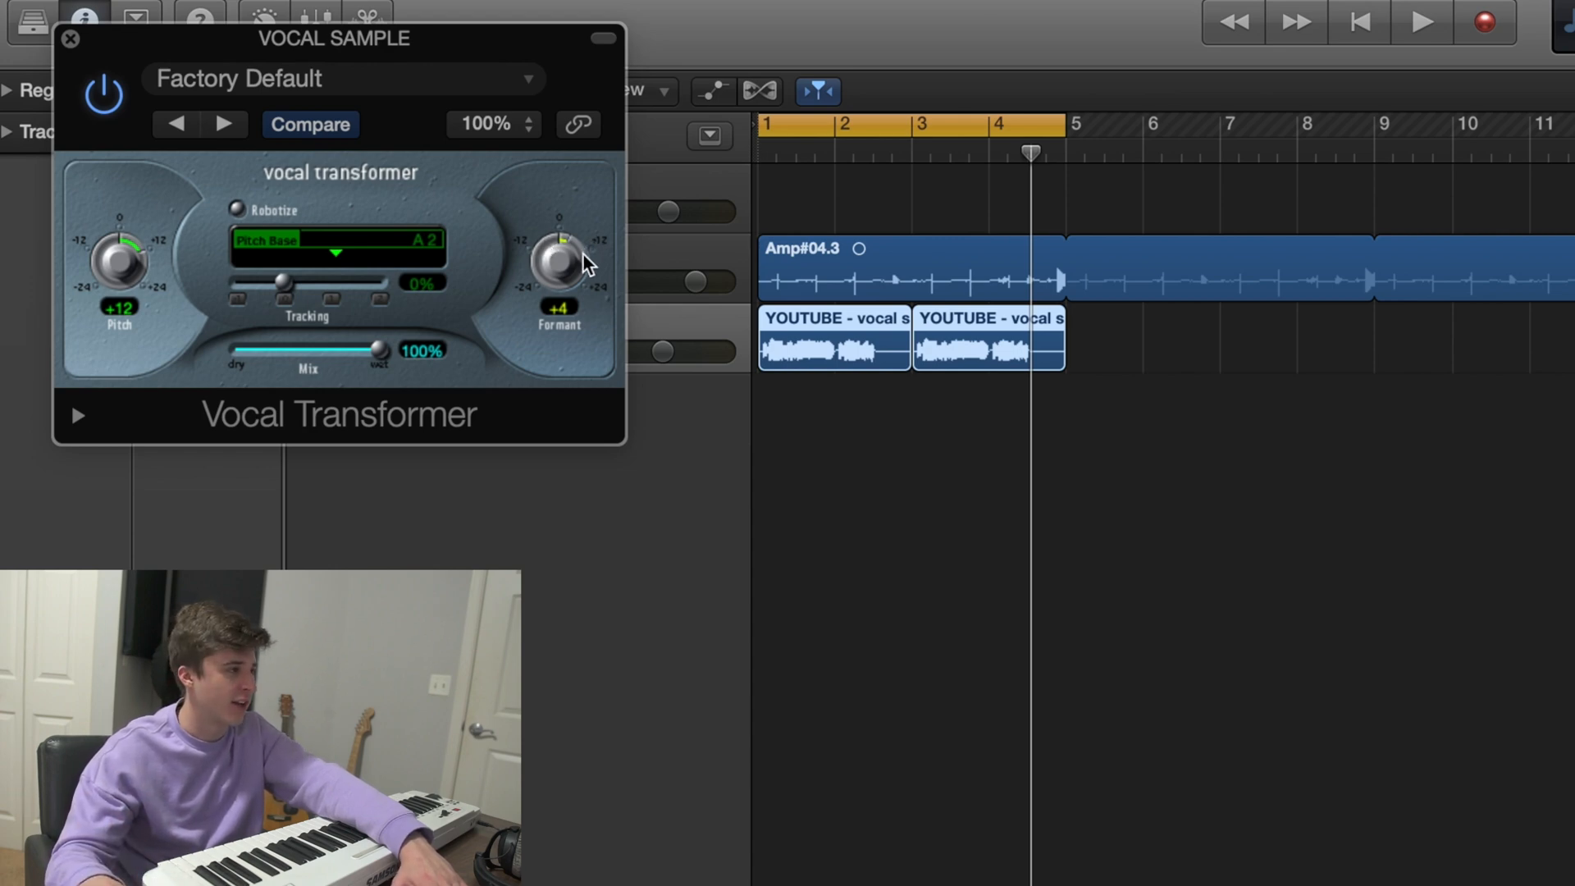
key("space")
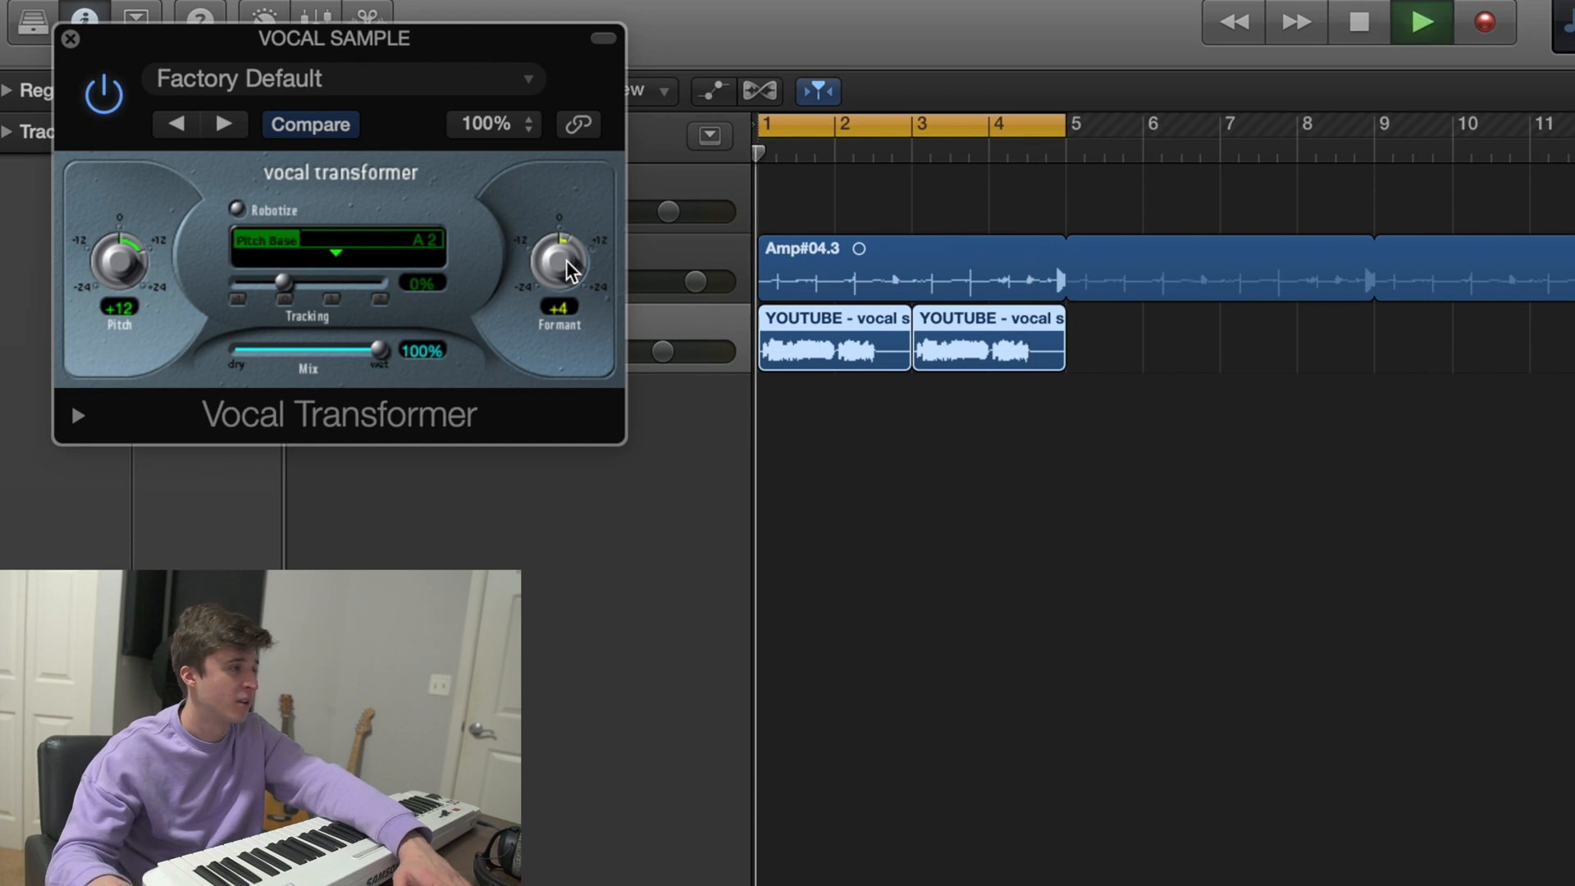
left_click_drag(567, 259, 567, 265)
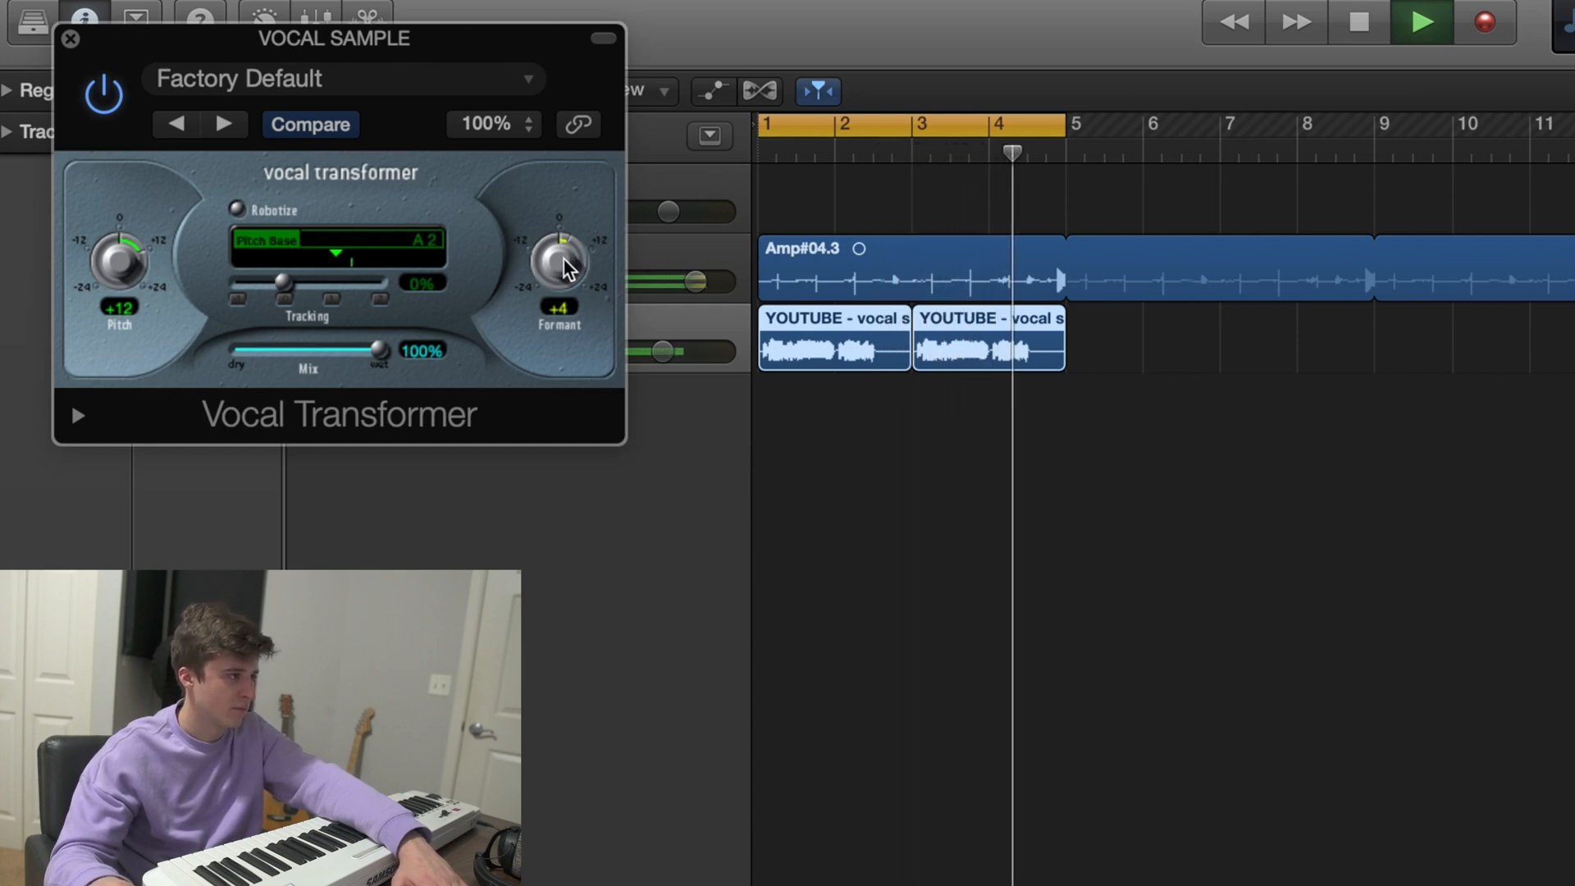
key("space")
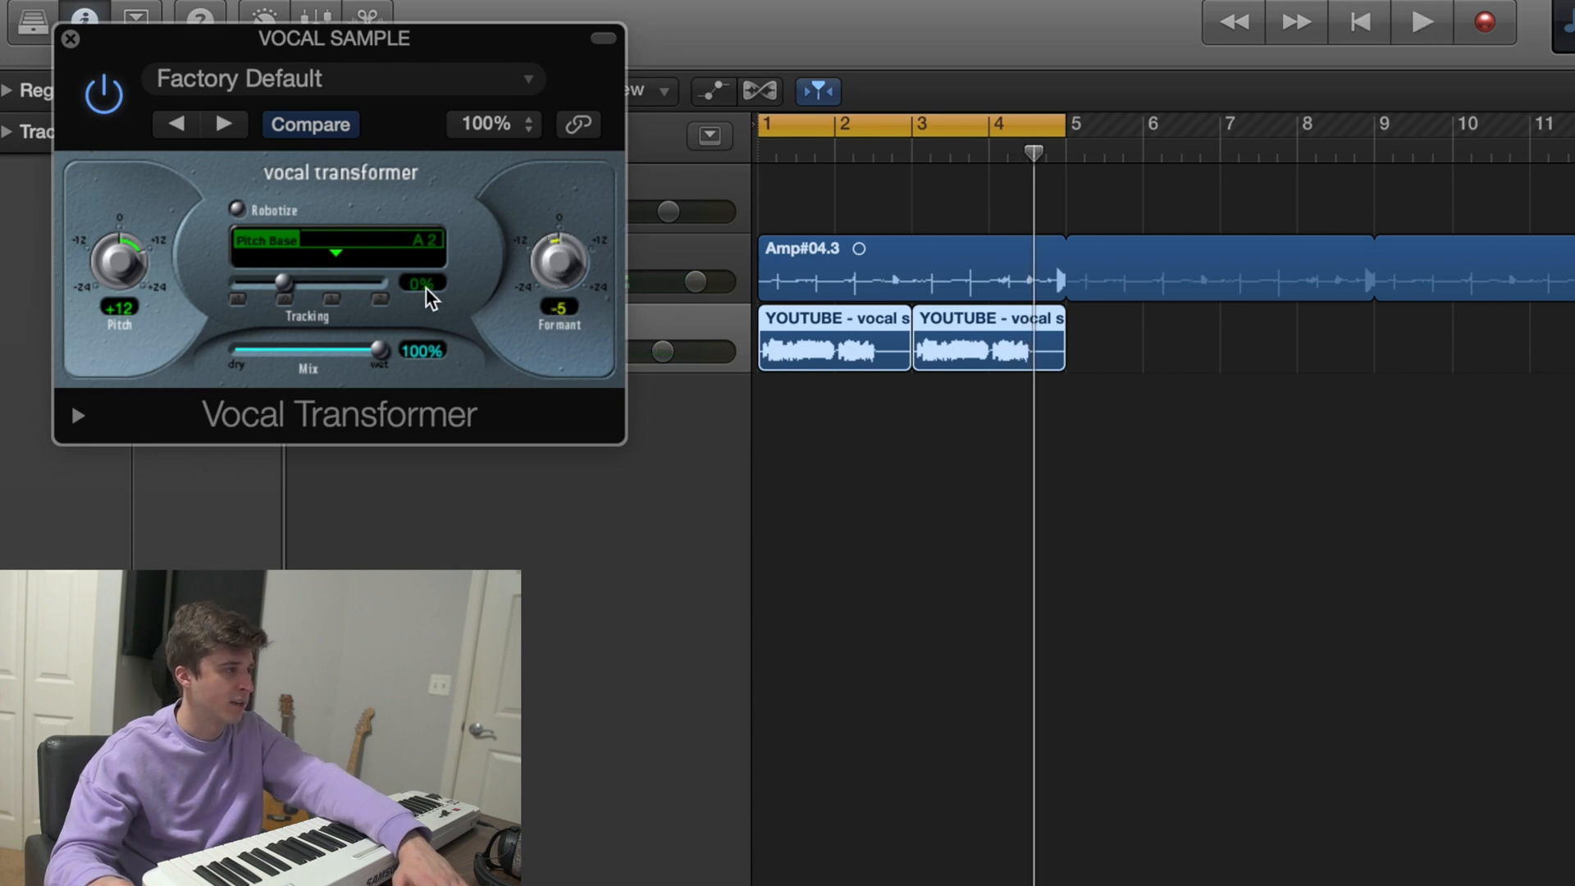
Set the Vocal Transformer's formant to -7 and pitch to 0, and play the loop to check the sound.
left_click_drag(552, 261, 549, 265)
left_click_drag(110, 259, 92, 336)
key("space")
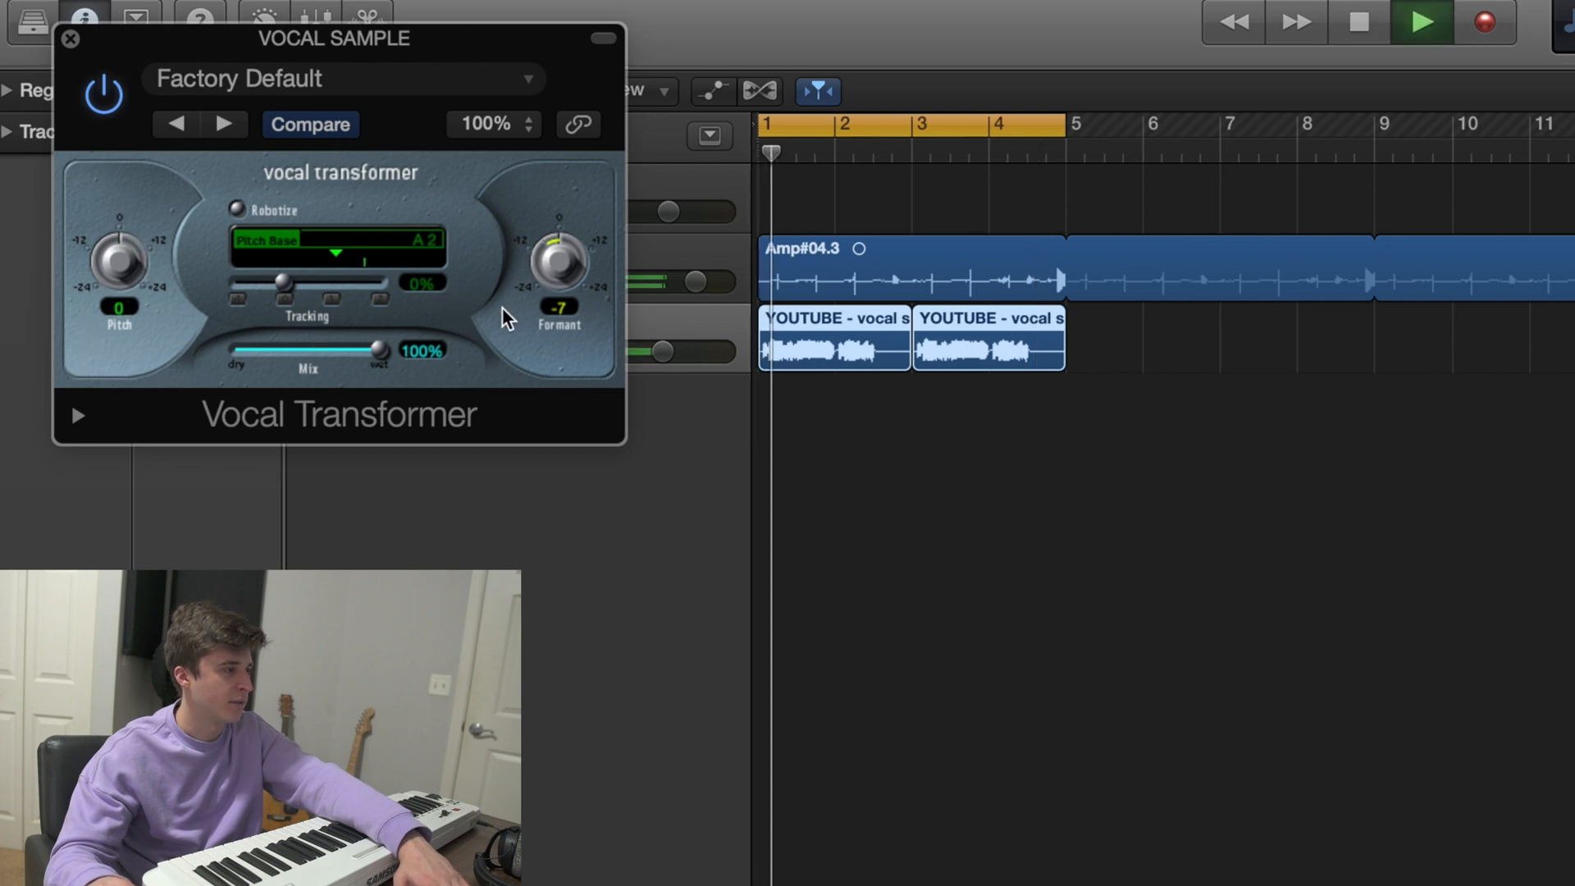
left_click(70, 38)
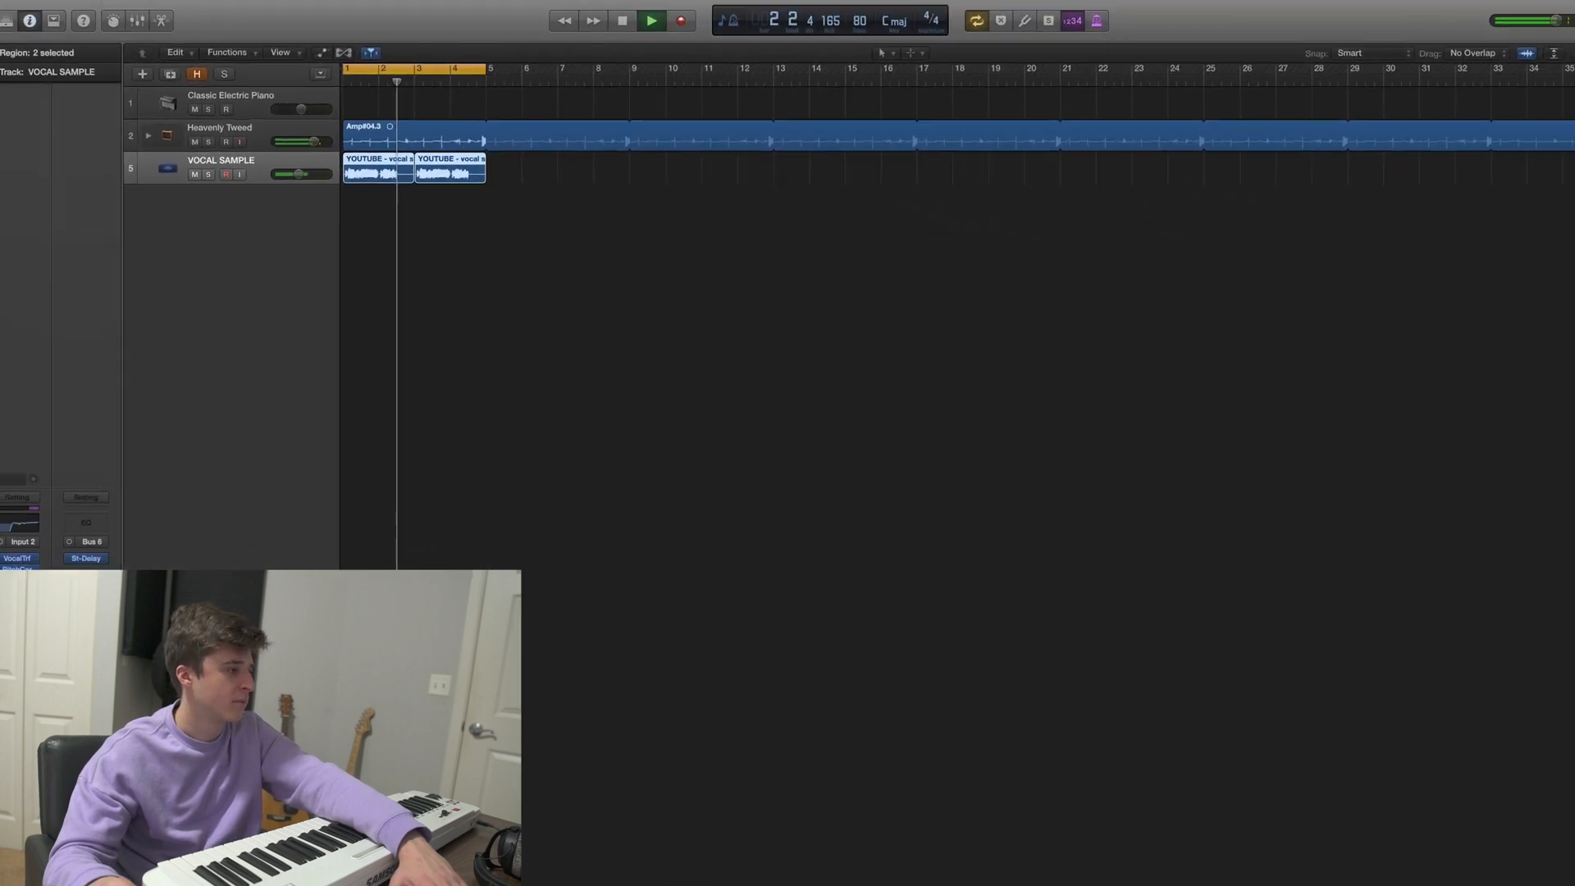
Raise the vocal track's Bus 5 send level to about -22 dB.
left_click_drag(49, 622, 47, 601)
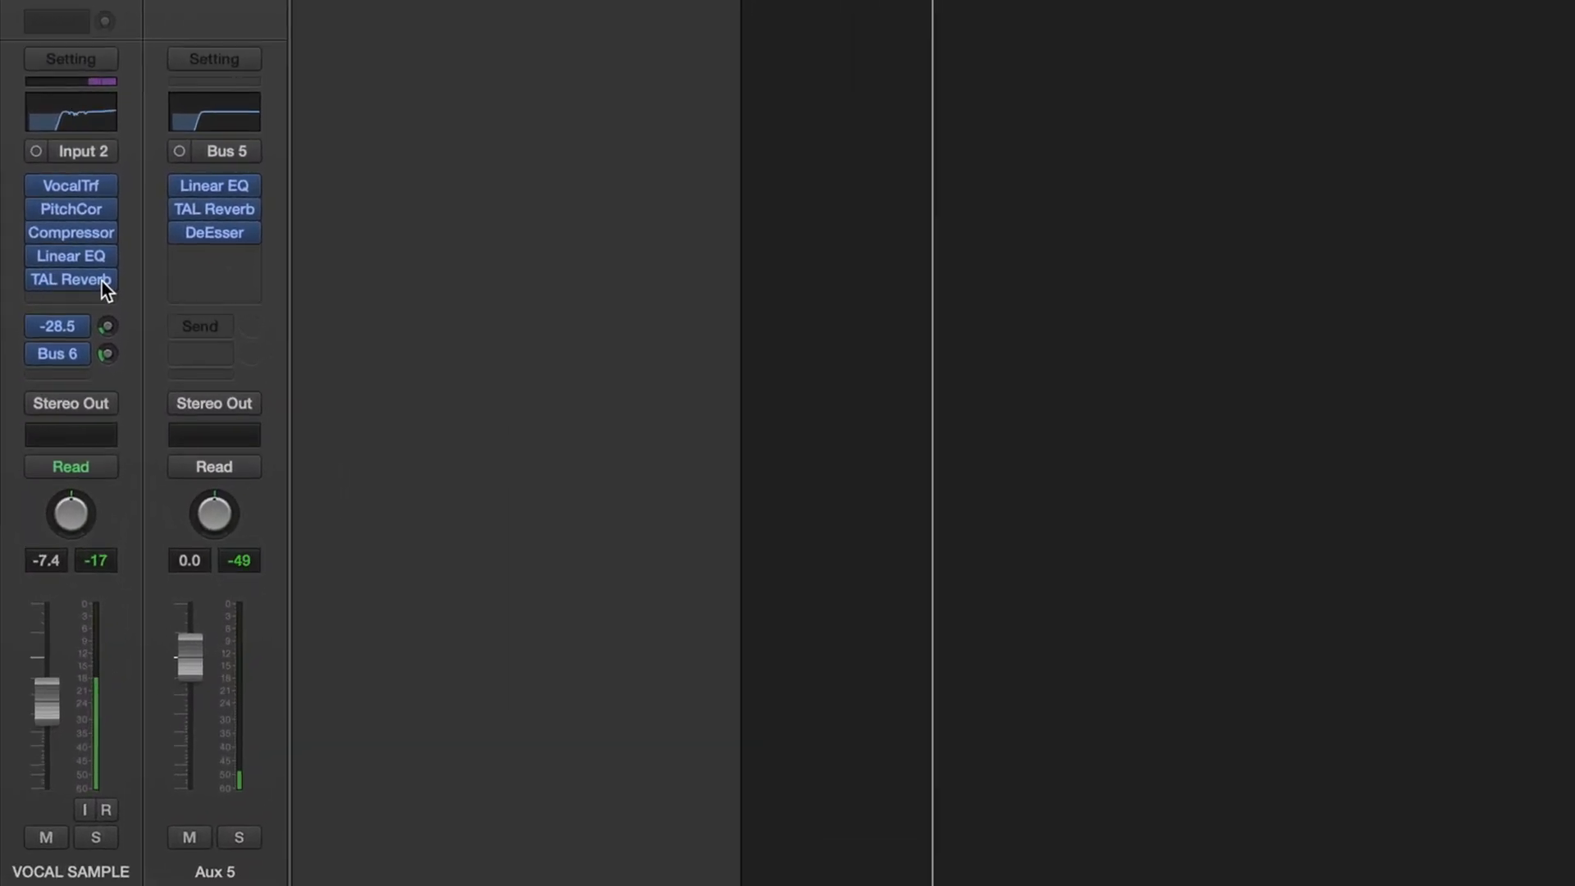
left_click_drag(107, 326, 107, 309)
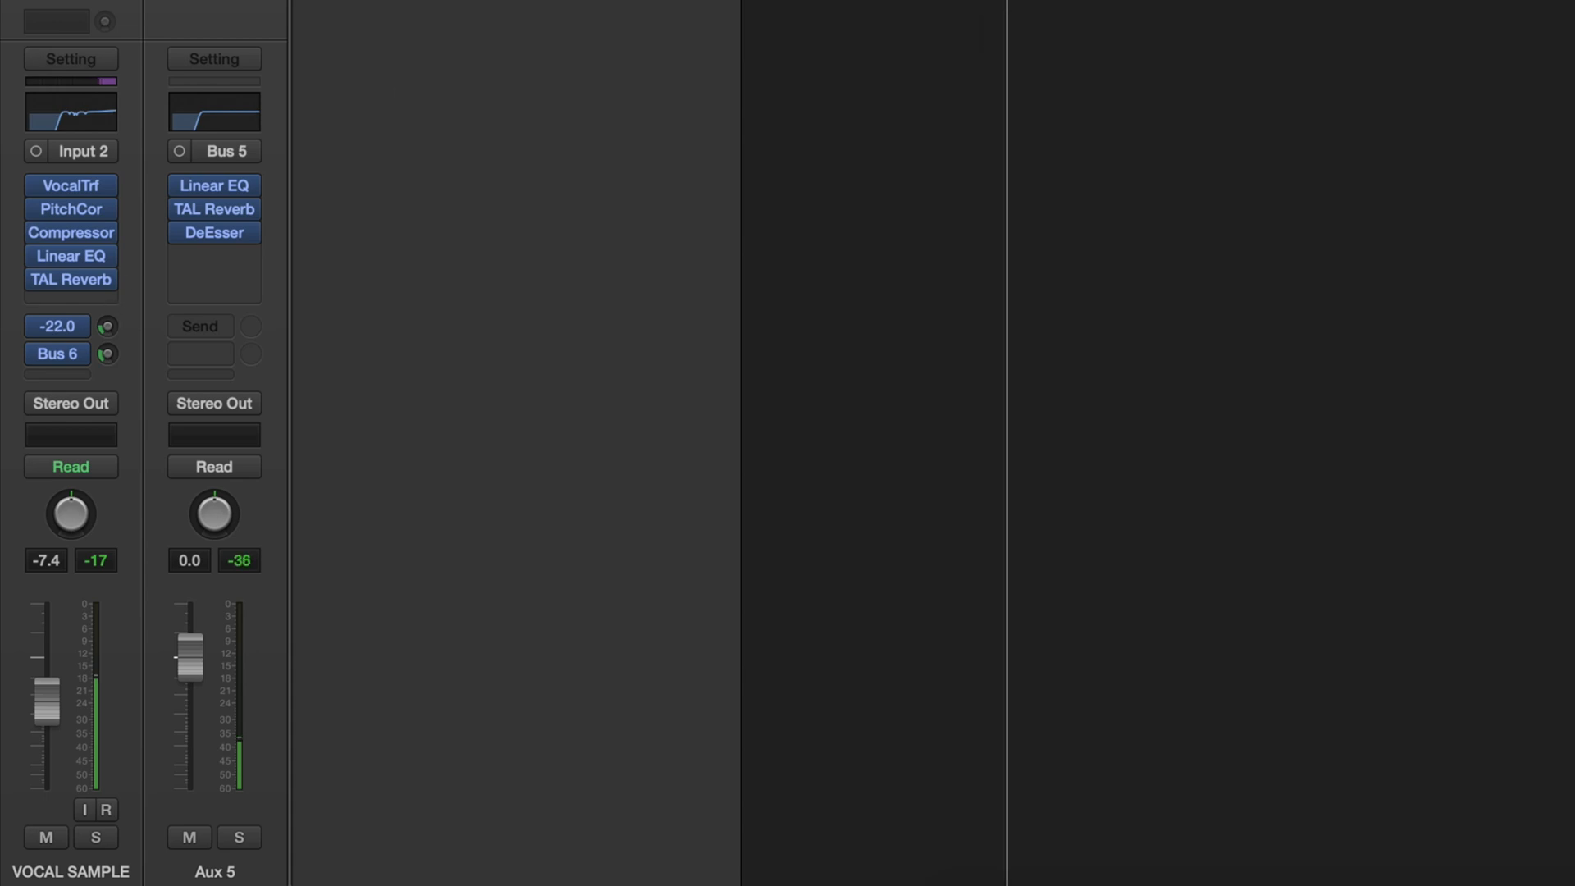
Insert the mono UAD Pultec-Pro Legacy equalizer after the reverb on the vocal track.
left_click(83, 295)
mouse_move(179, 648)
mouse_move(394, 816)
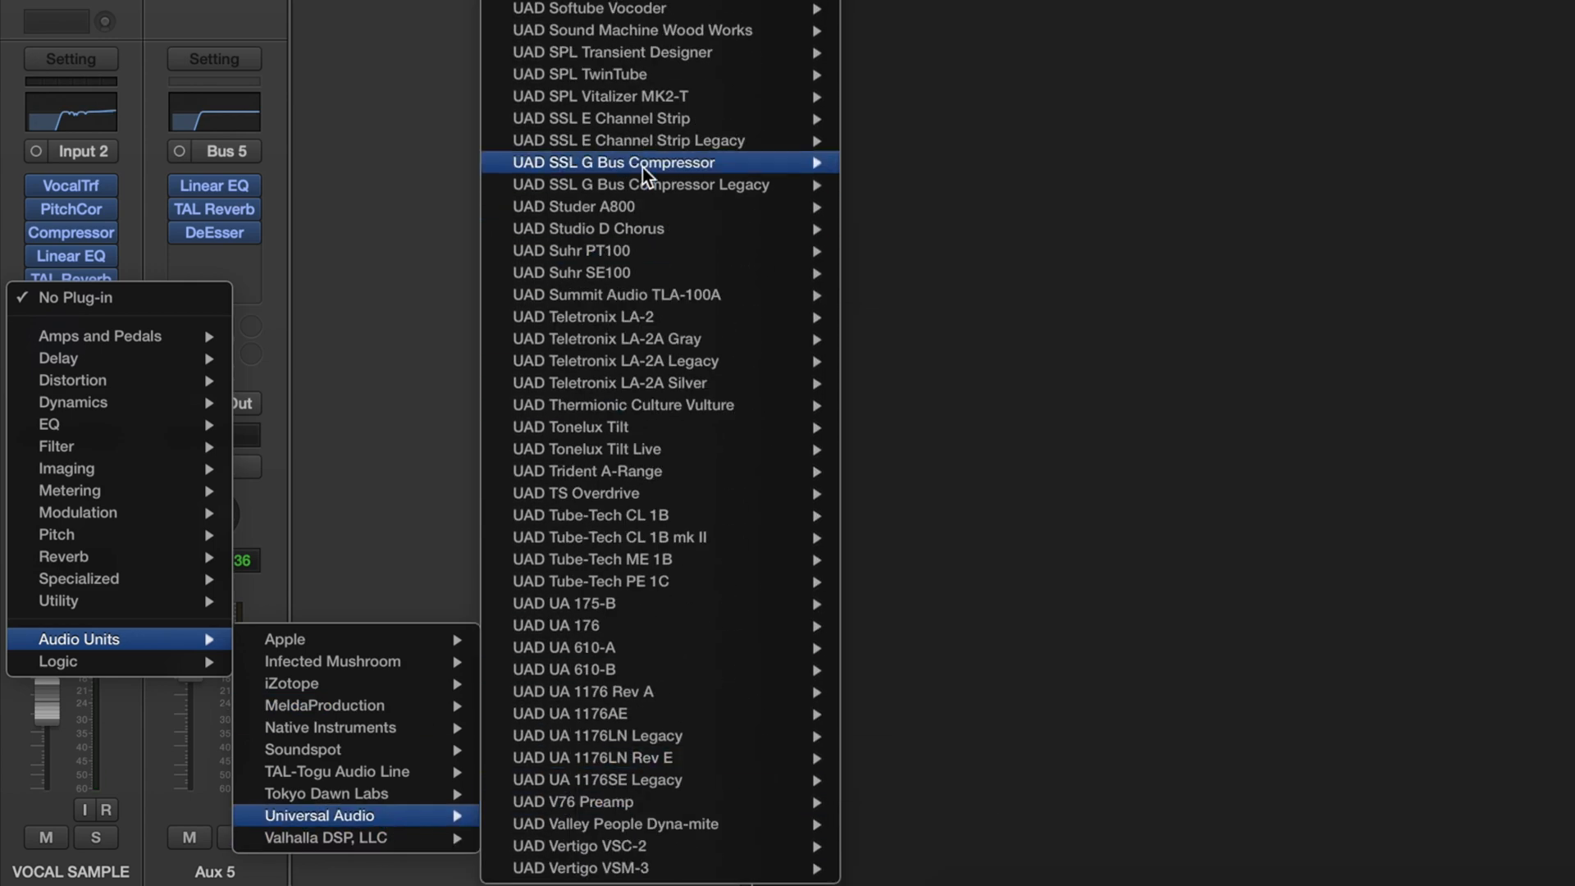
mouse_move(659, 2)
mouse_move(668, 35)
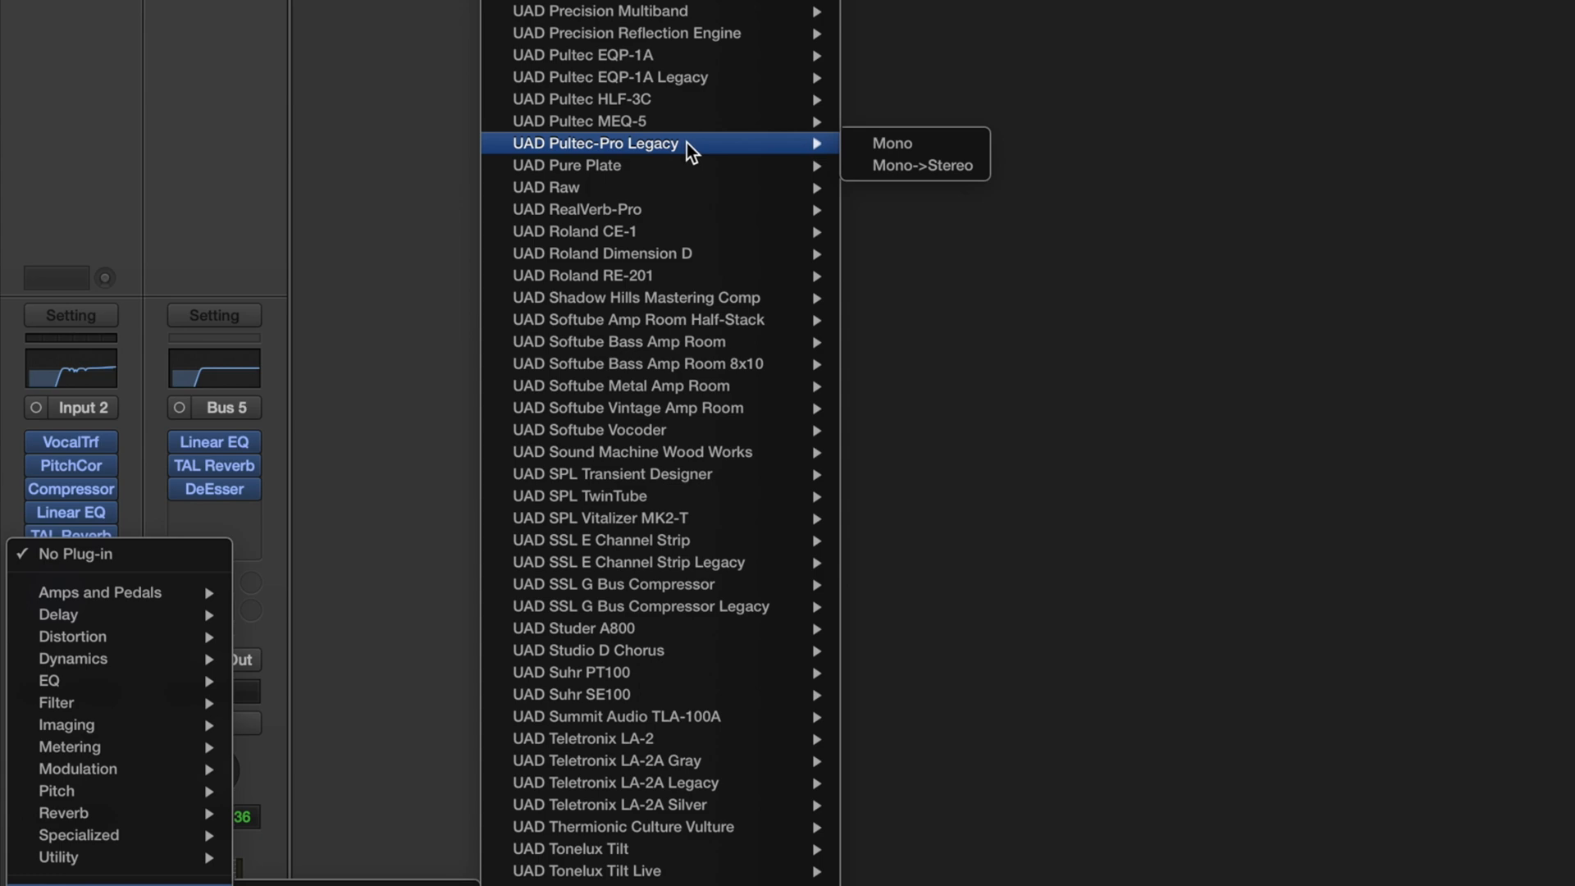
left_click(898, 142)
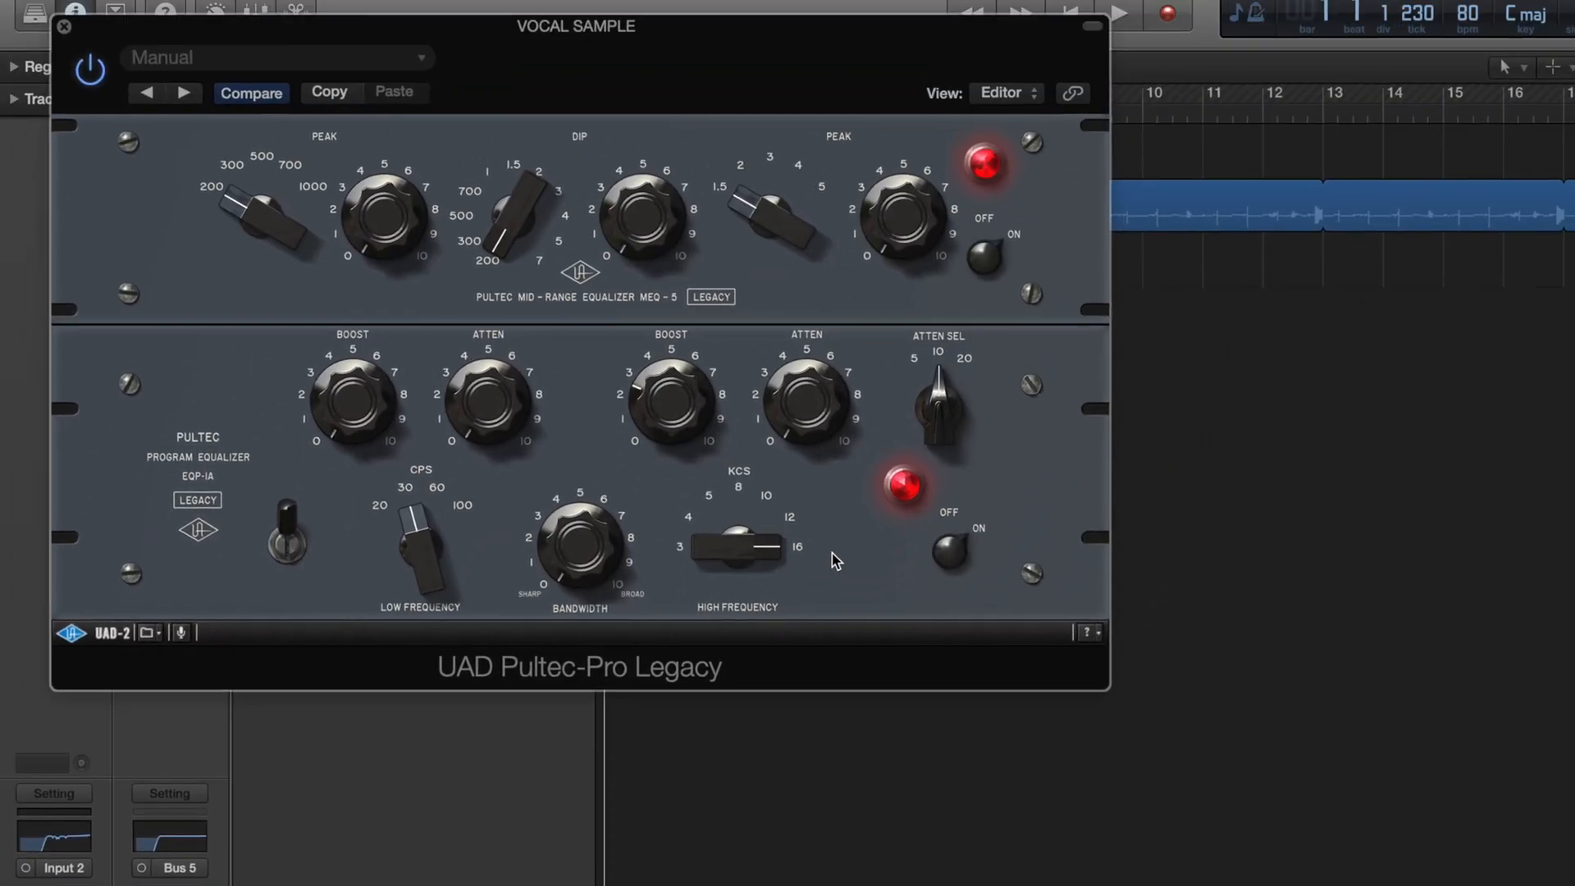
Set the Pultec's low frequency to 100 CPS, and raise its low attenuation and its high boost to about 4 while auditioning the loop.
left_click_drag(464, 562, 453, 501)
left_click_drag(466, 408, 474, 378)
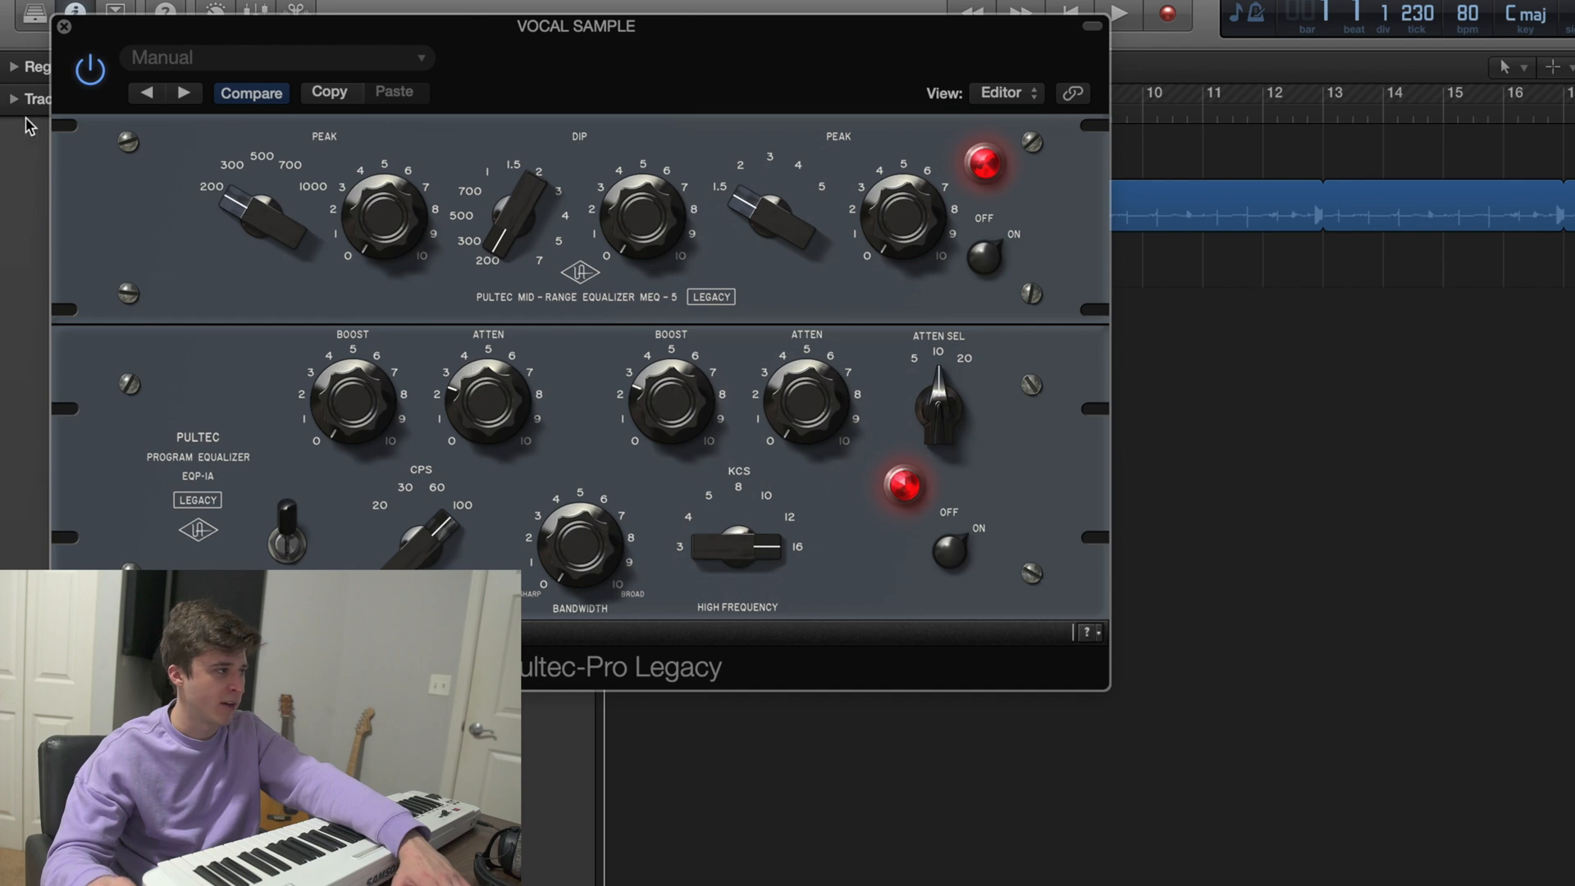
left_click(63, 28)
key("space")
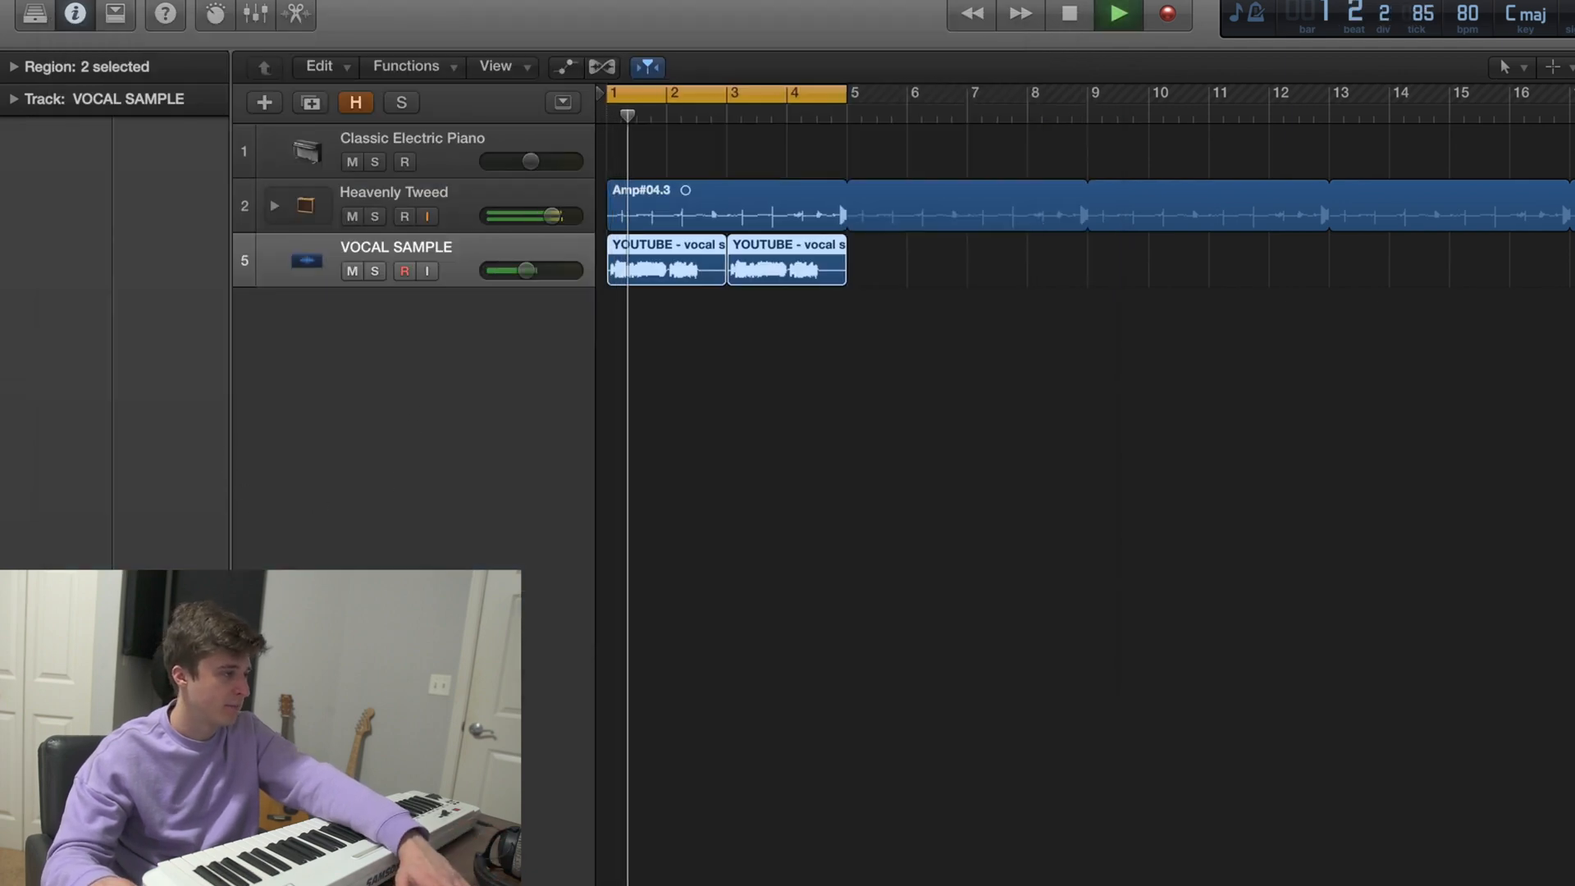
key("v")
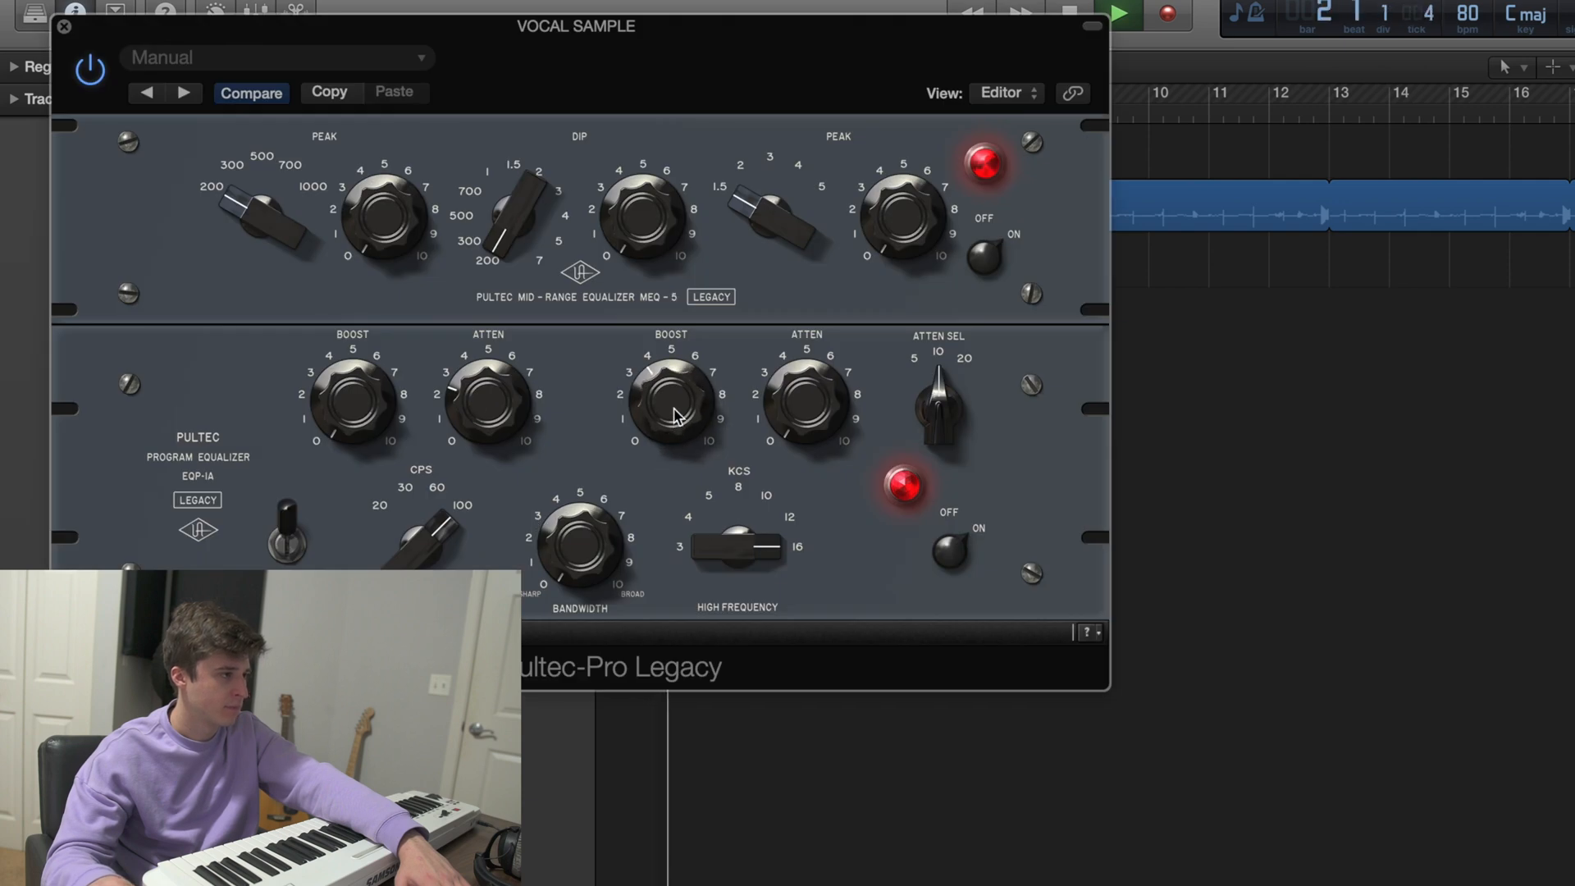
left_click_drag(490, 453, 483, 419)
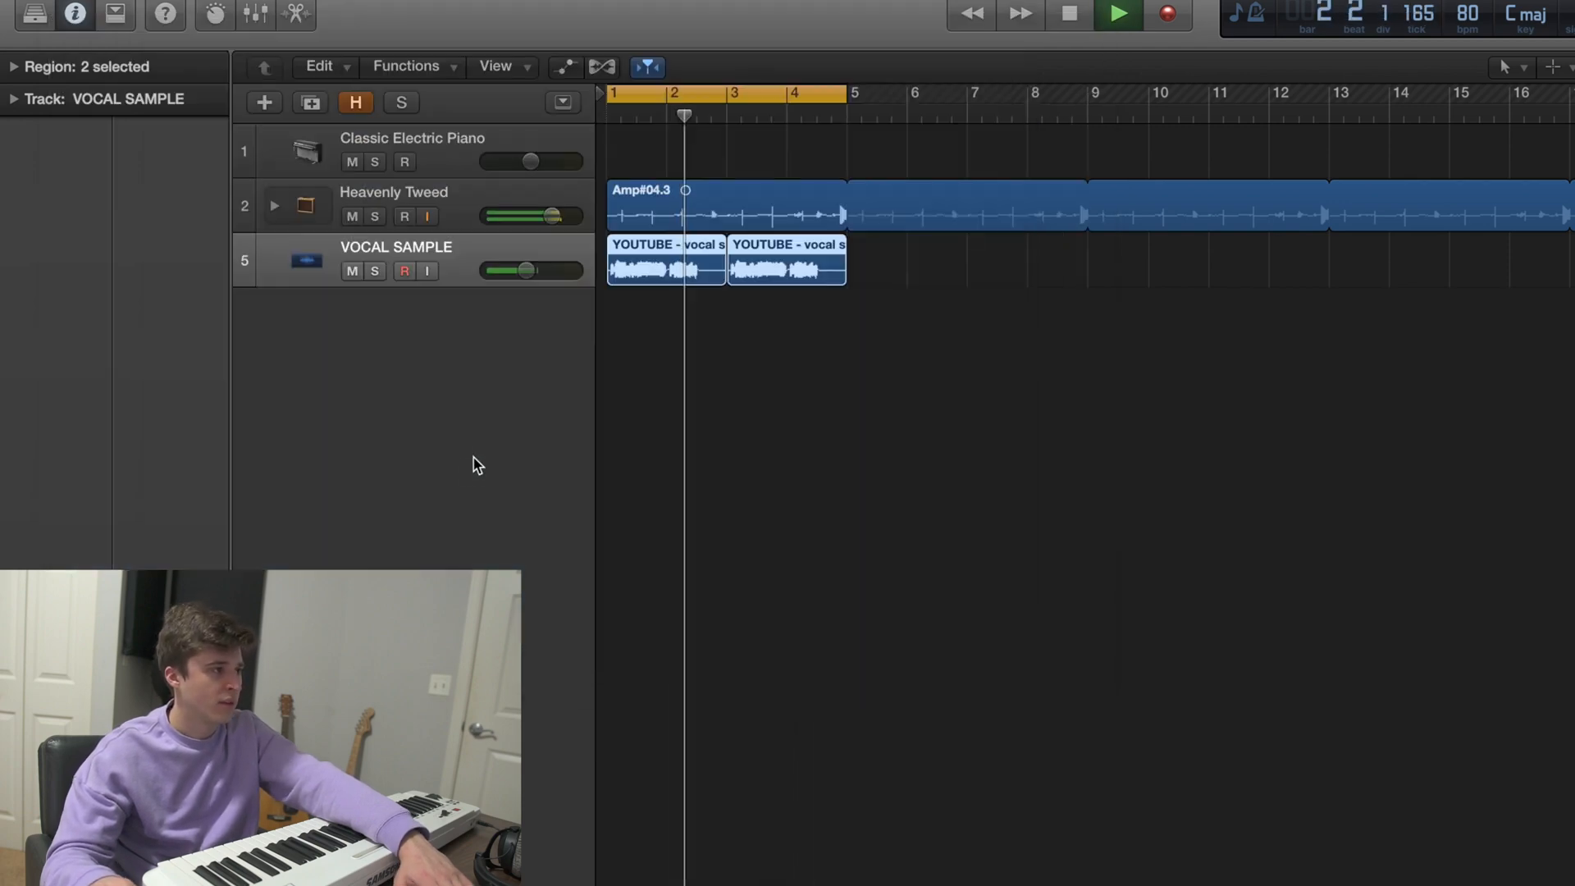
key("space")
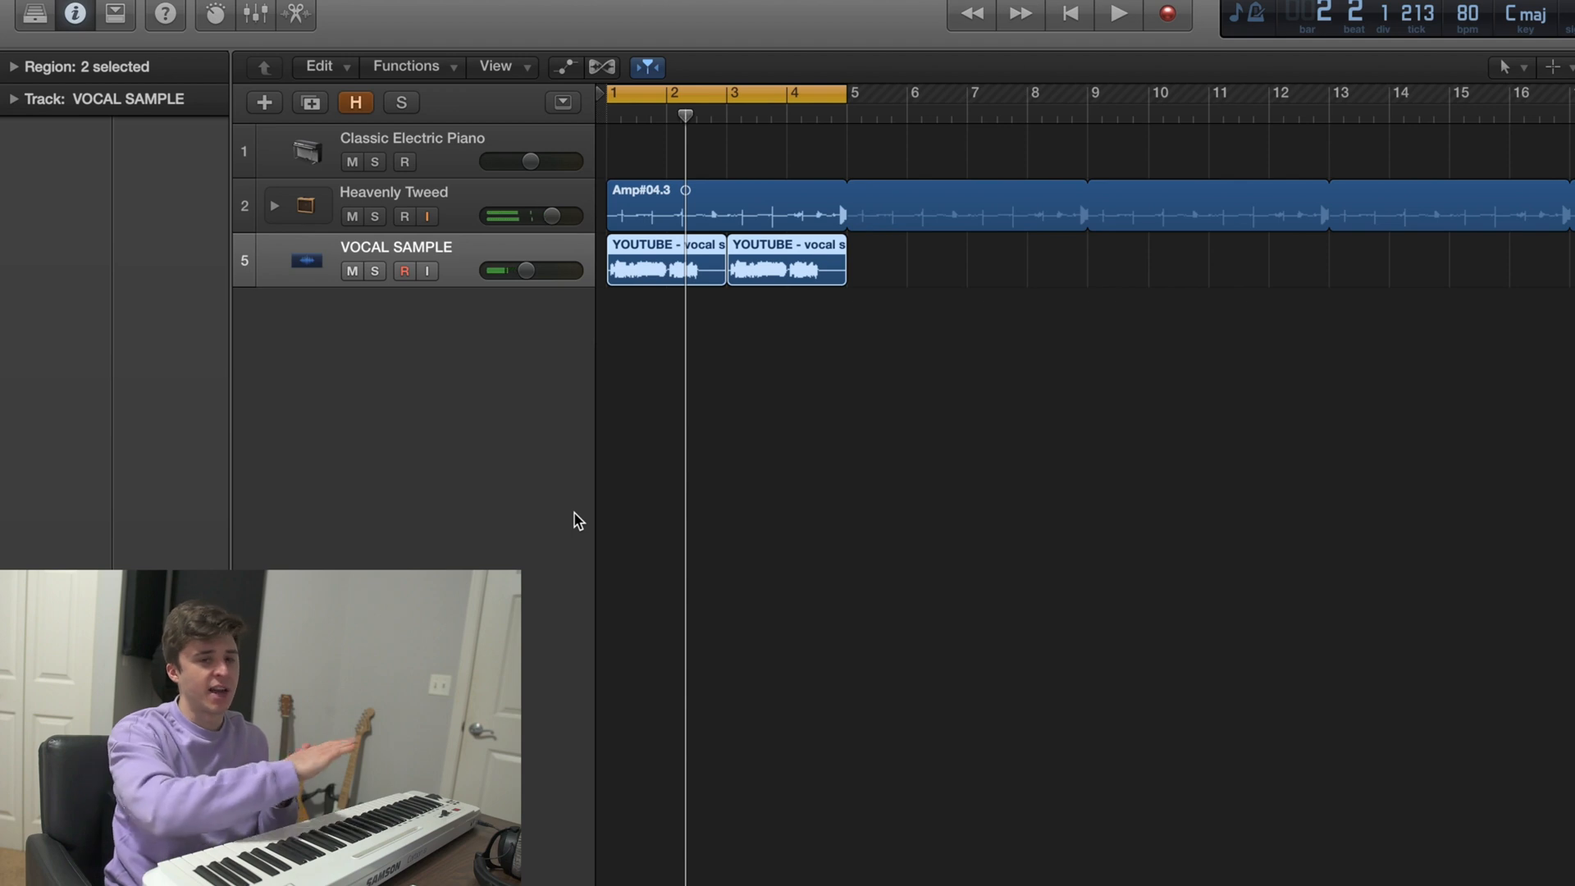
Review the frequency cuts in the vocal track's Linear Phase EQ.
scroll(576, 518, "right", 2)
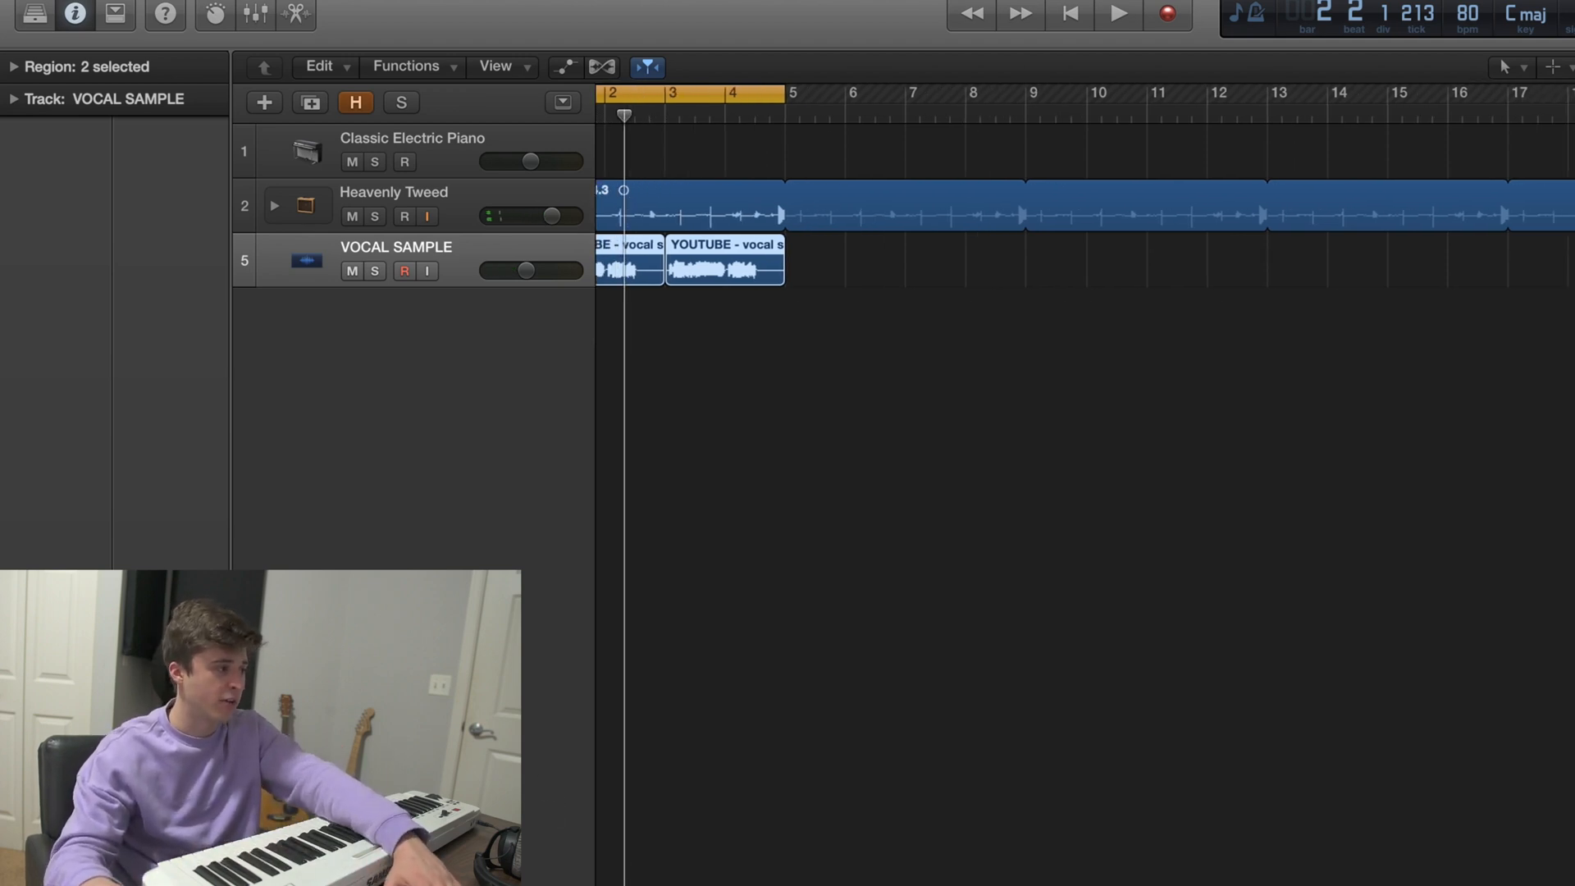
key("v")
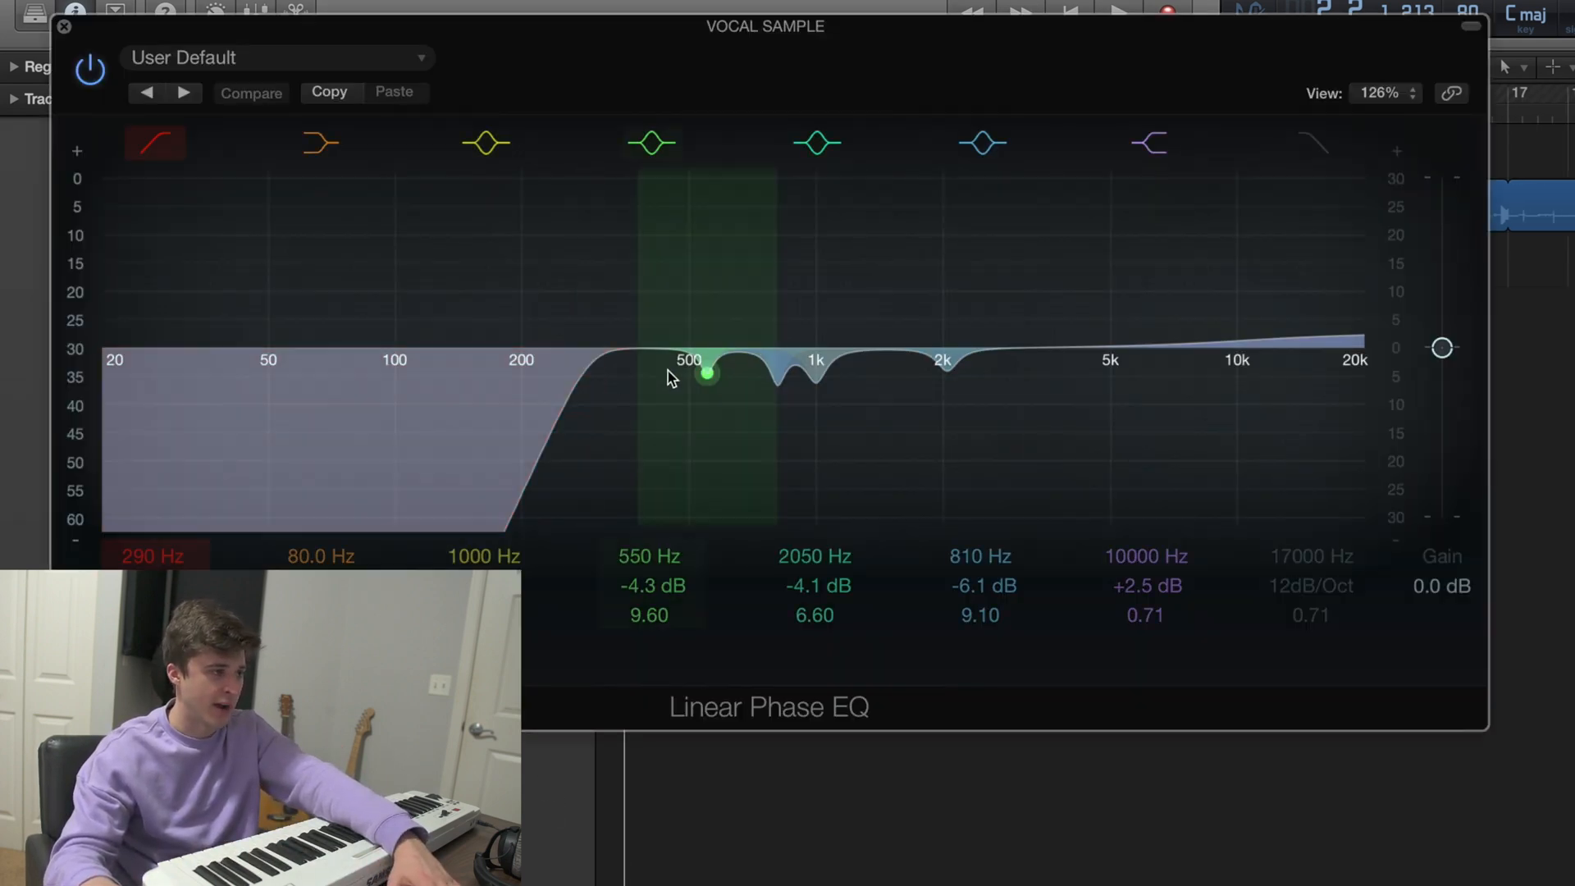
left_click(65, 28)
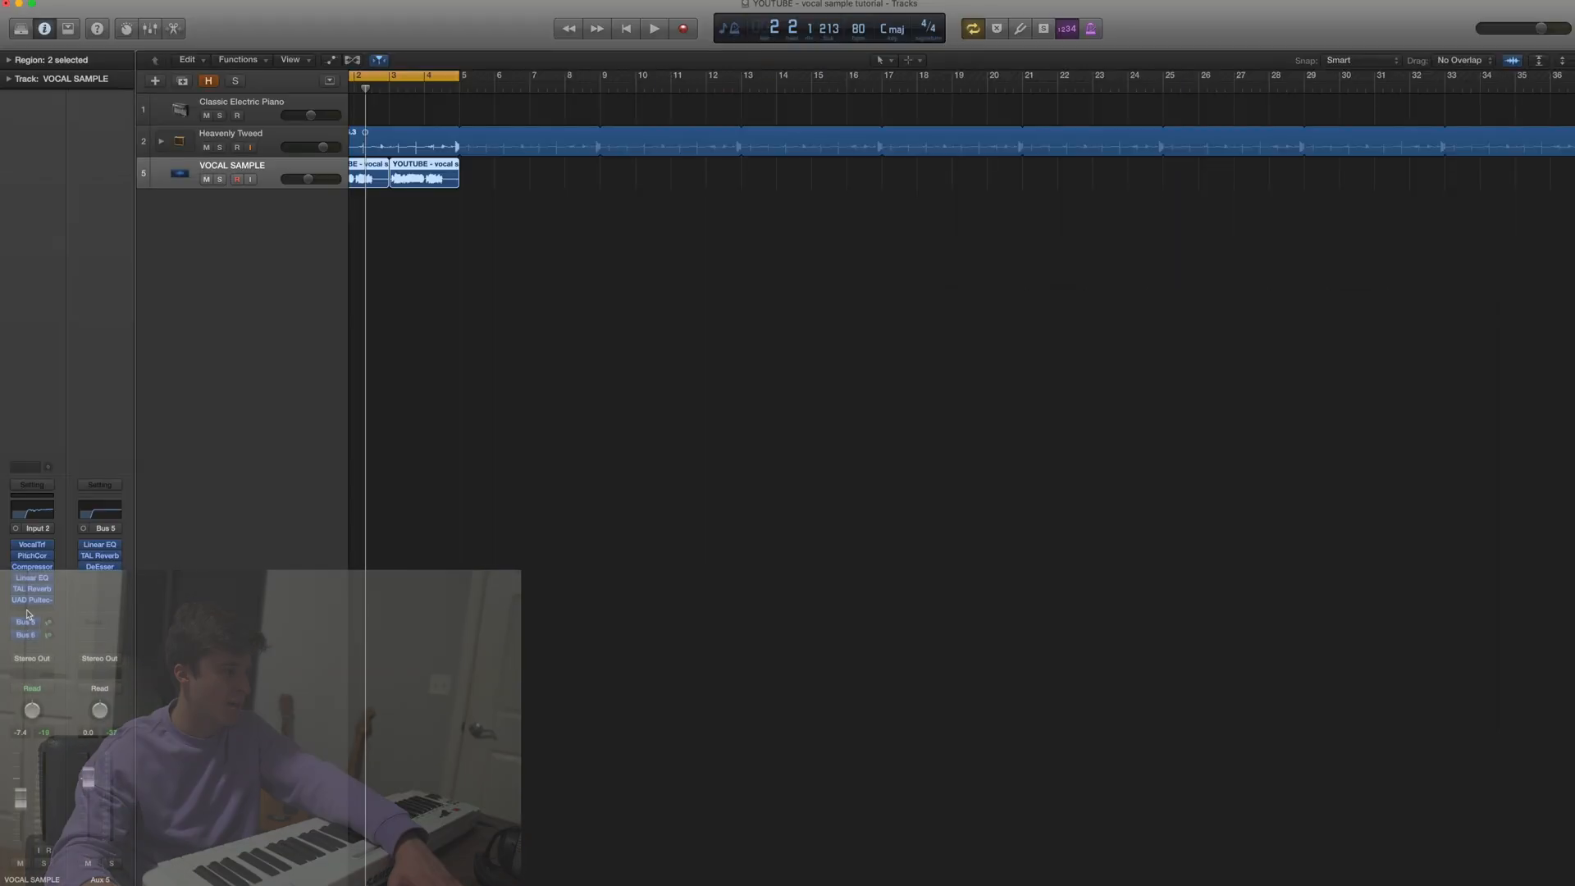
Insert the mono-to-stereo Infected Mushroom Wider plug-in after the Pultec on the vocal track.
left_click(30, 613)
mouse_move(52, 769)
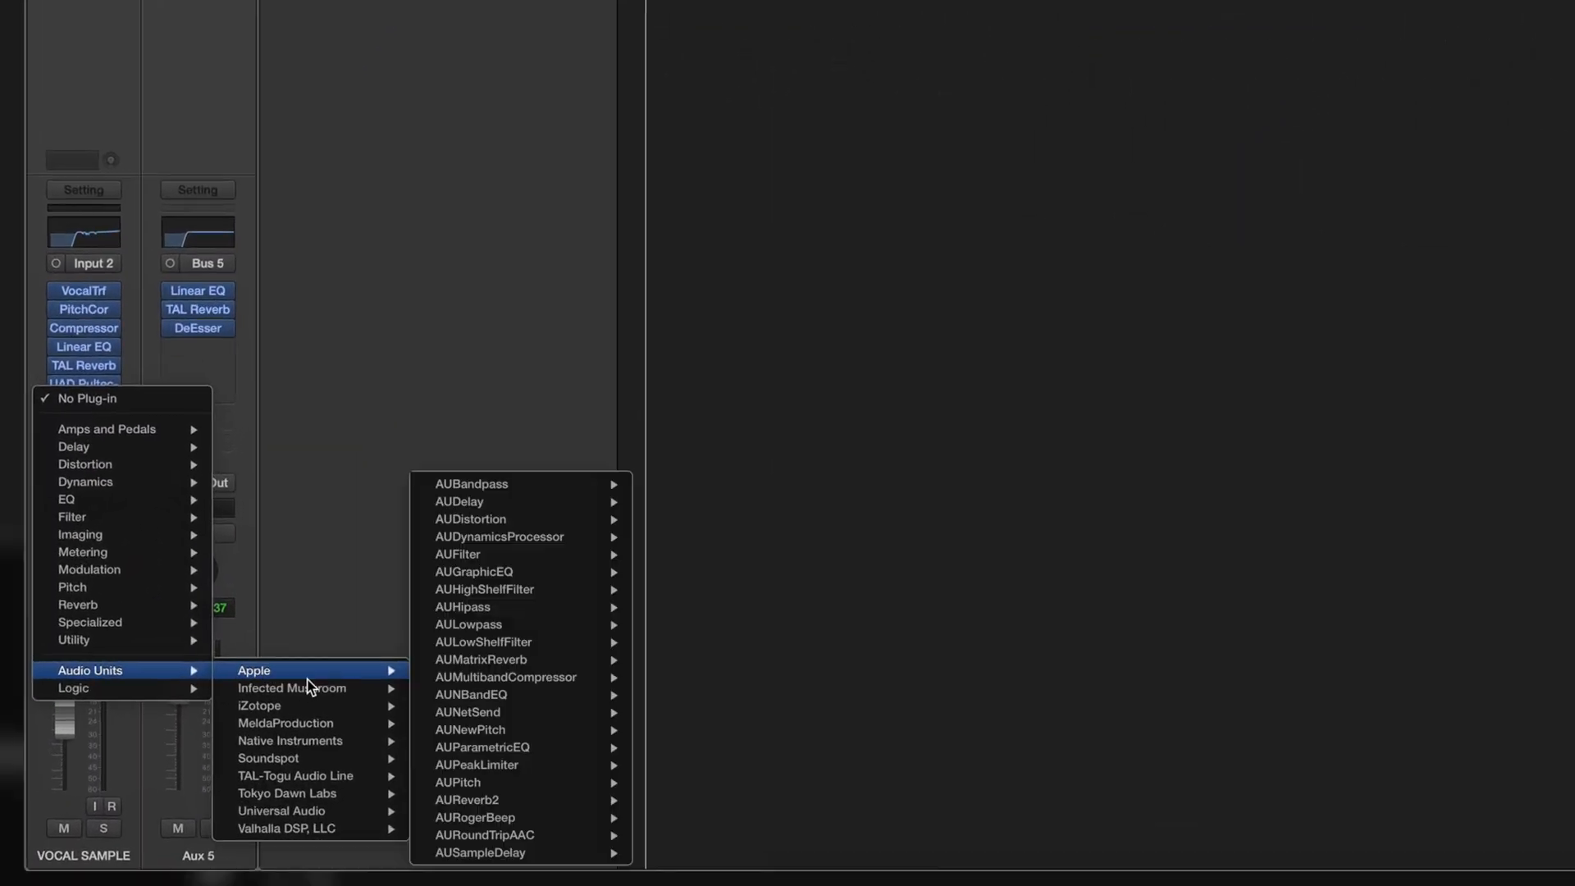
mouse_move(189, 816)
mouse_move(327, 791)
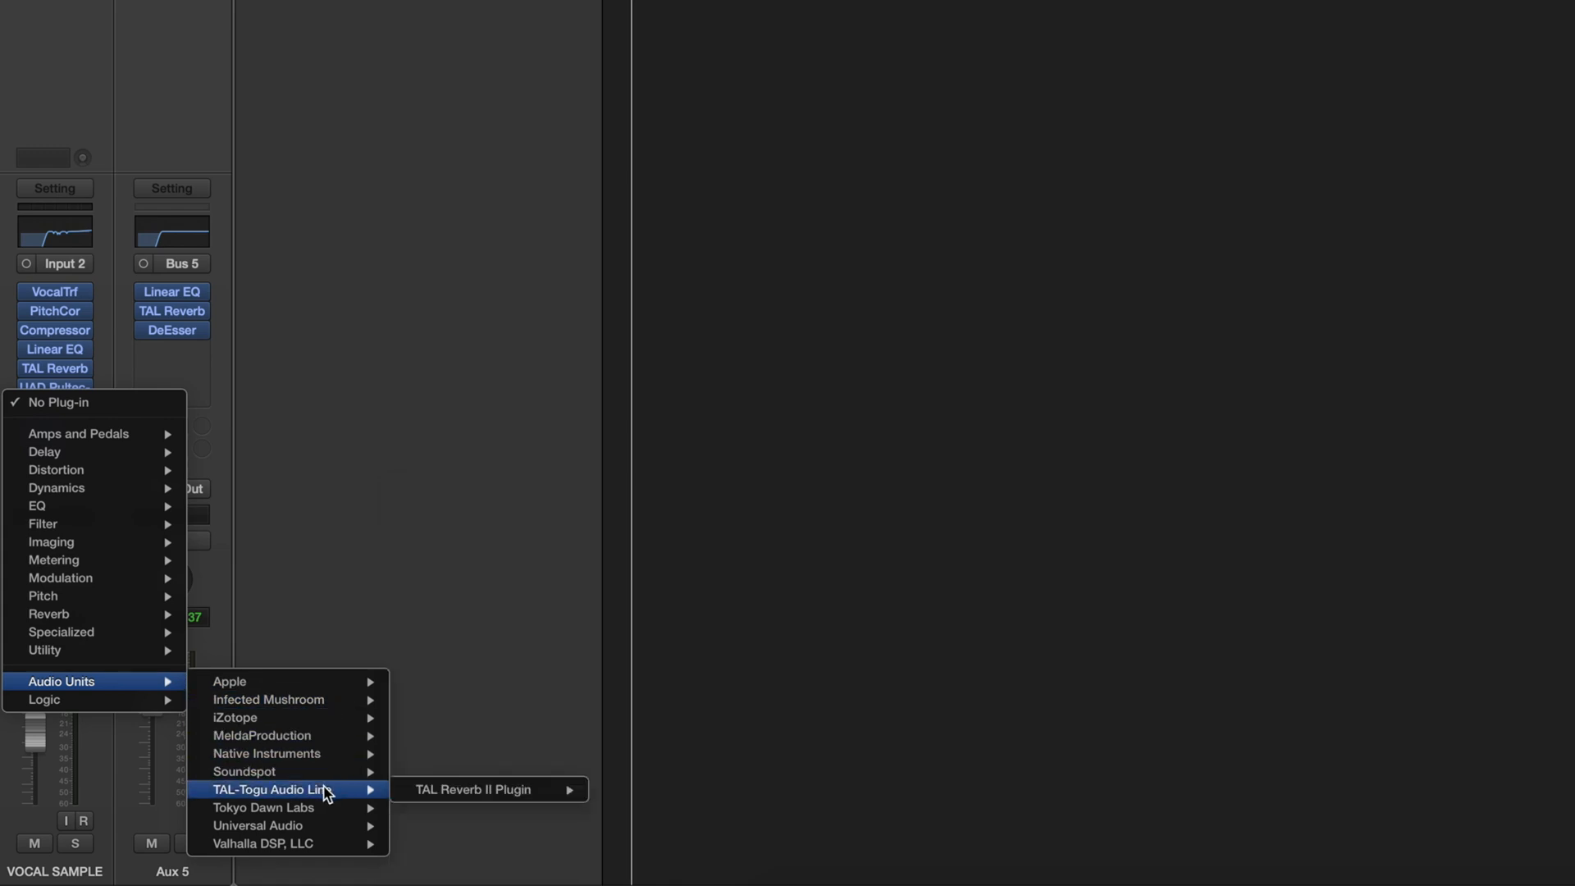
mouse_move(349, 702)
mouse_move(440, 707)
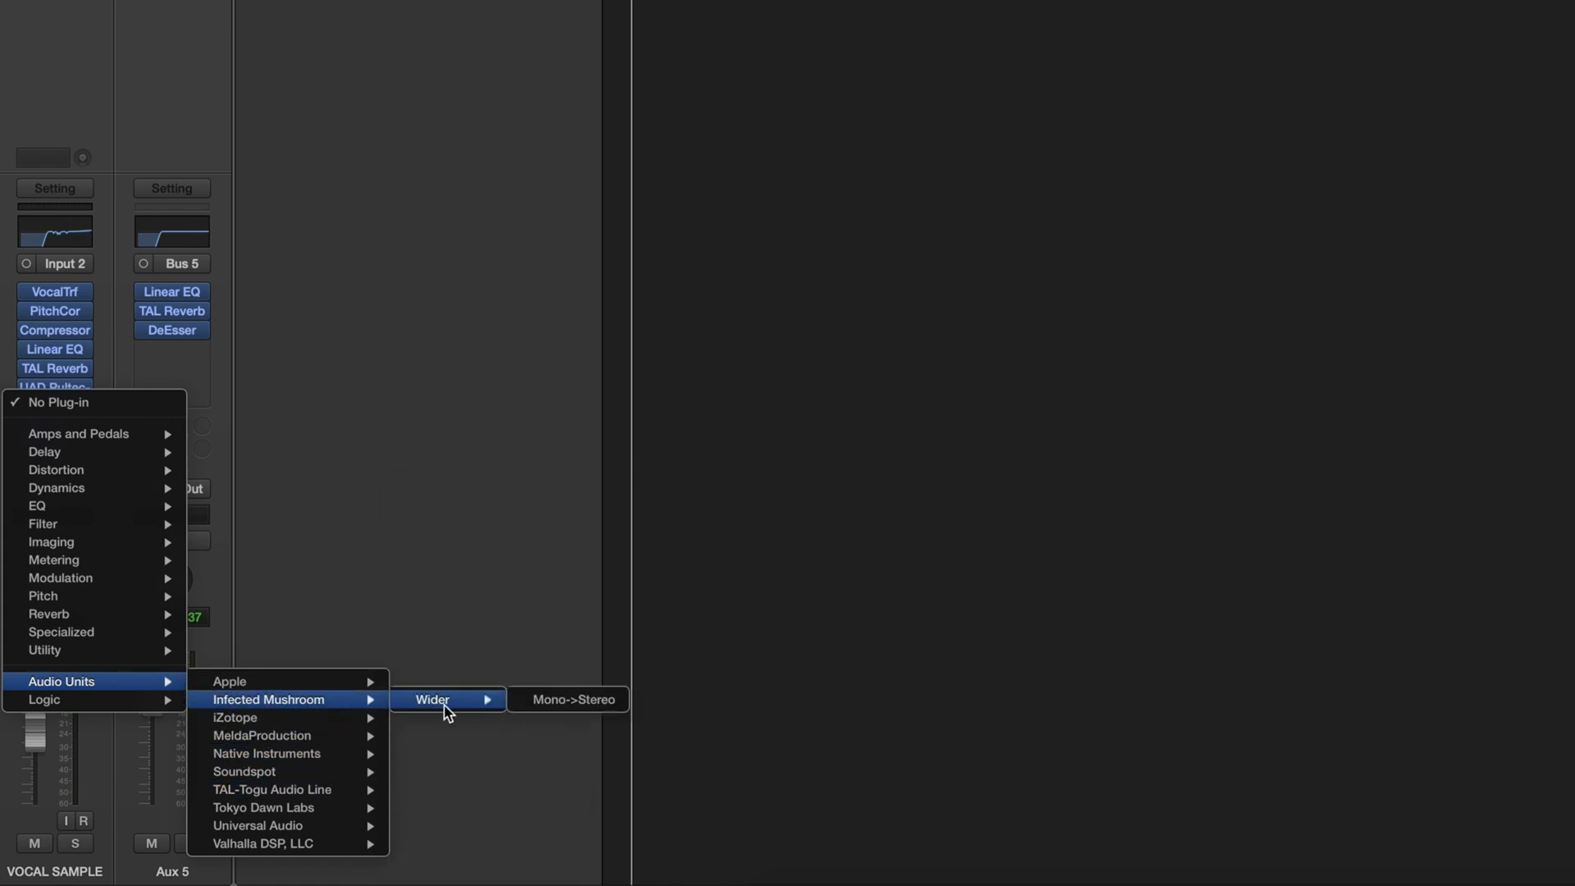
left_click(564, 701)
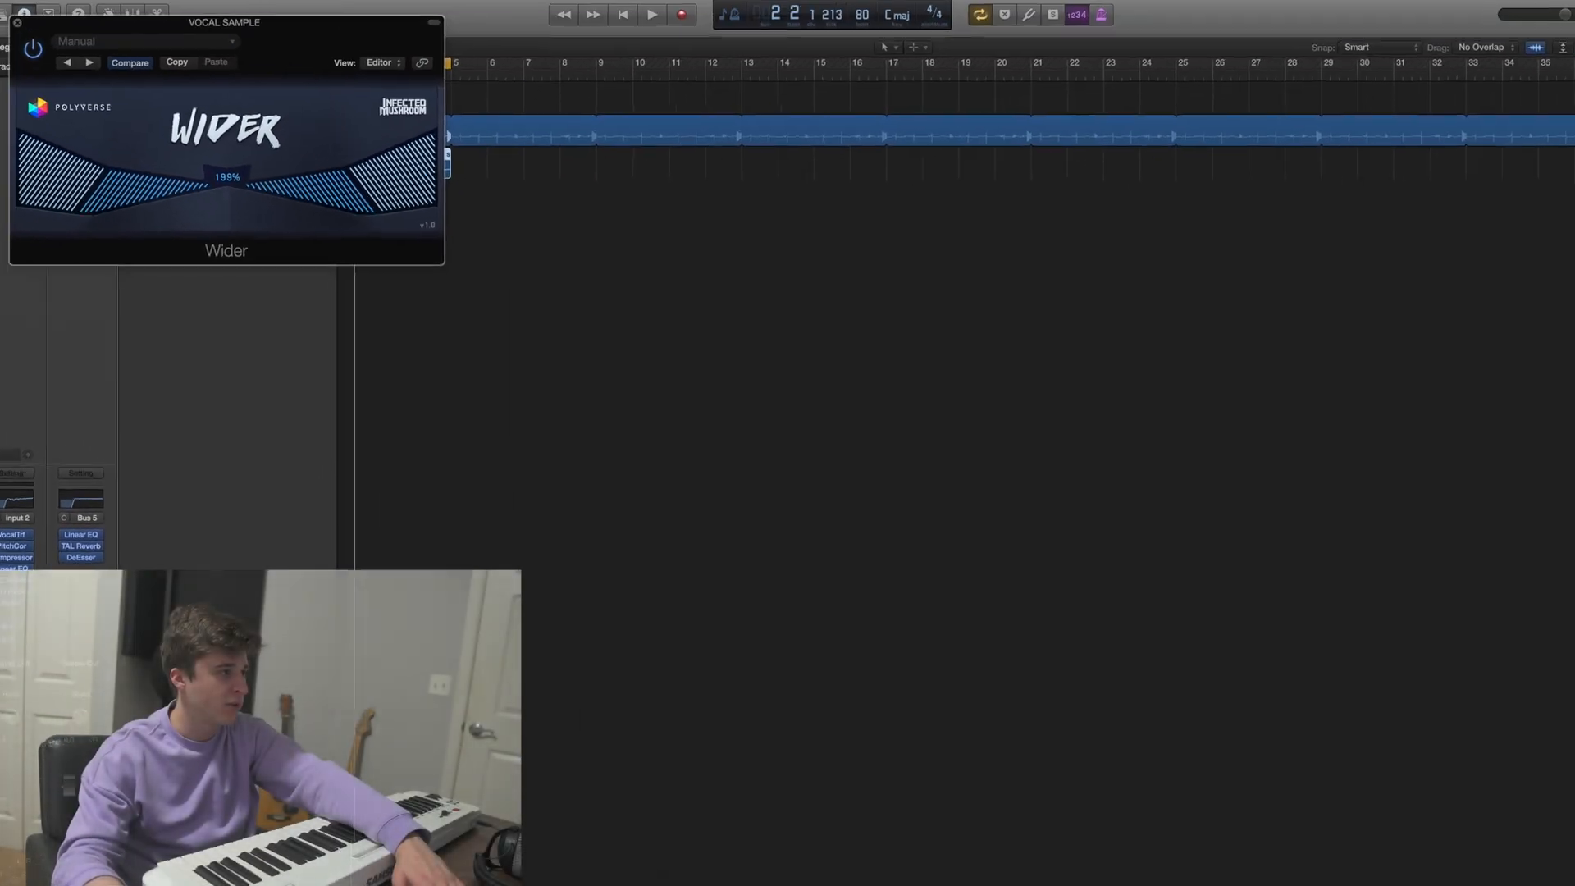
Play the loop with Wider set to 200% and slightly lower the vocal track's volume.
key("space")
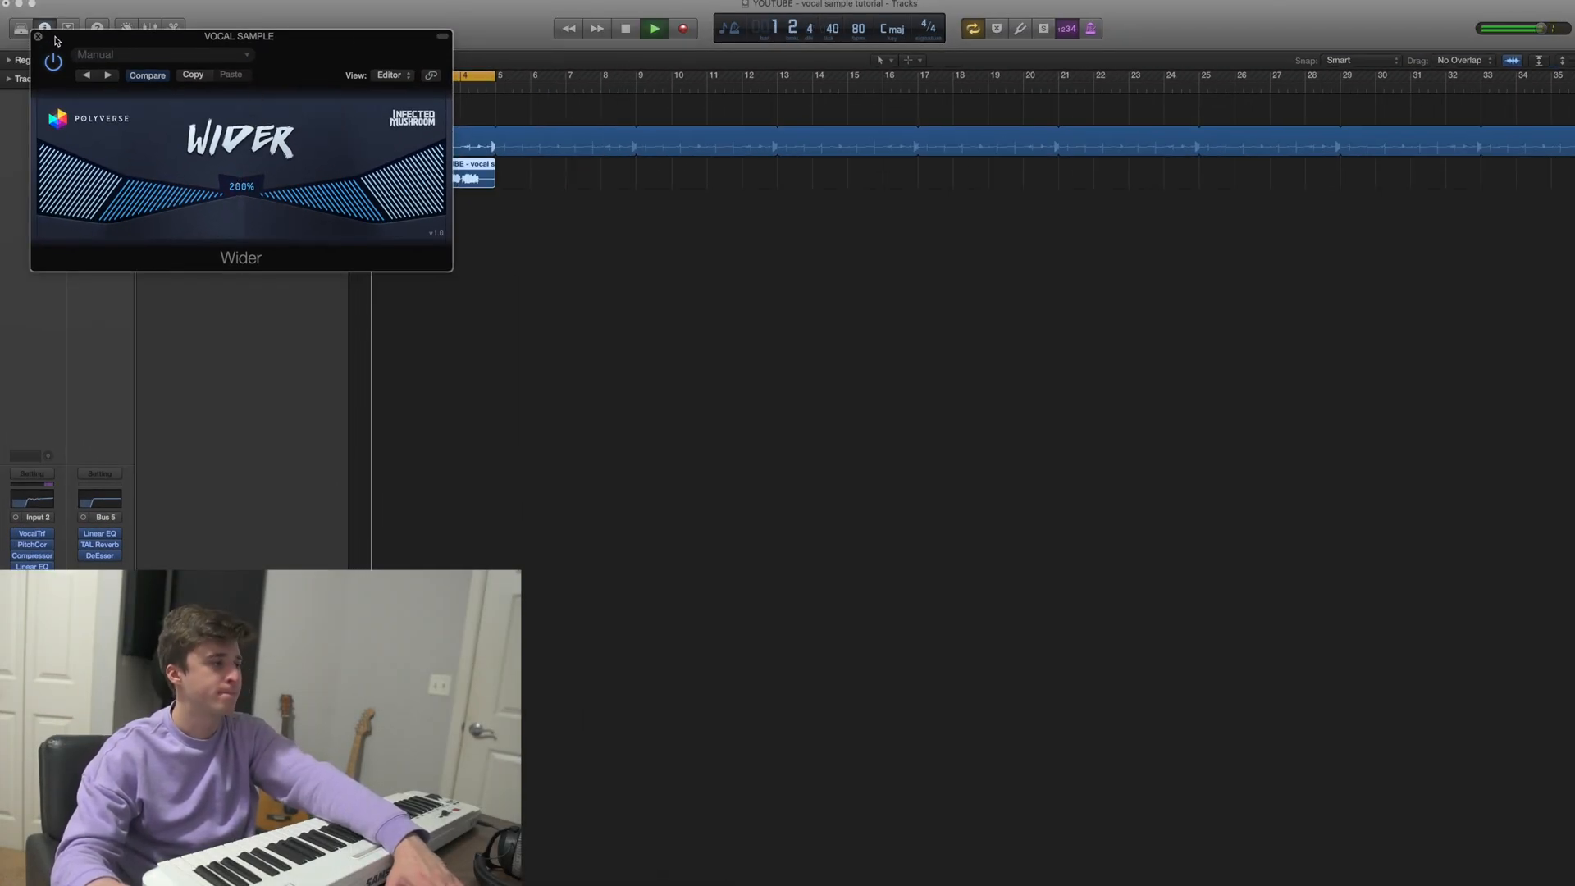
left_click(38, 36)
left_click_drag(318, 184, 314, 184)
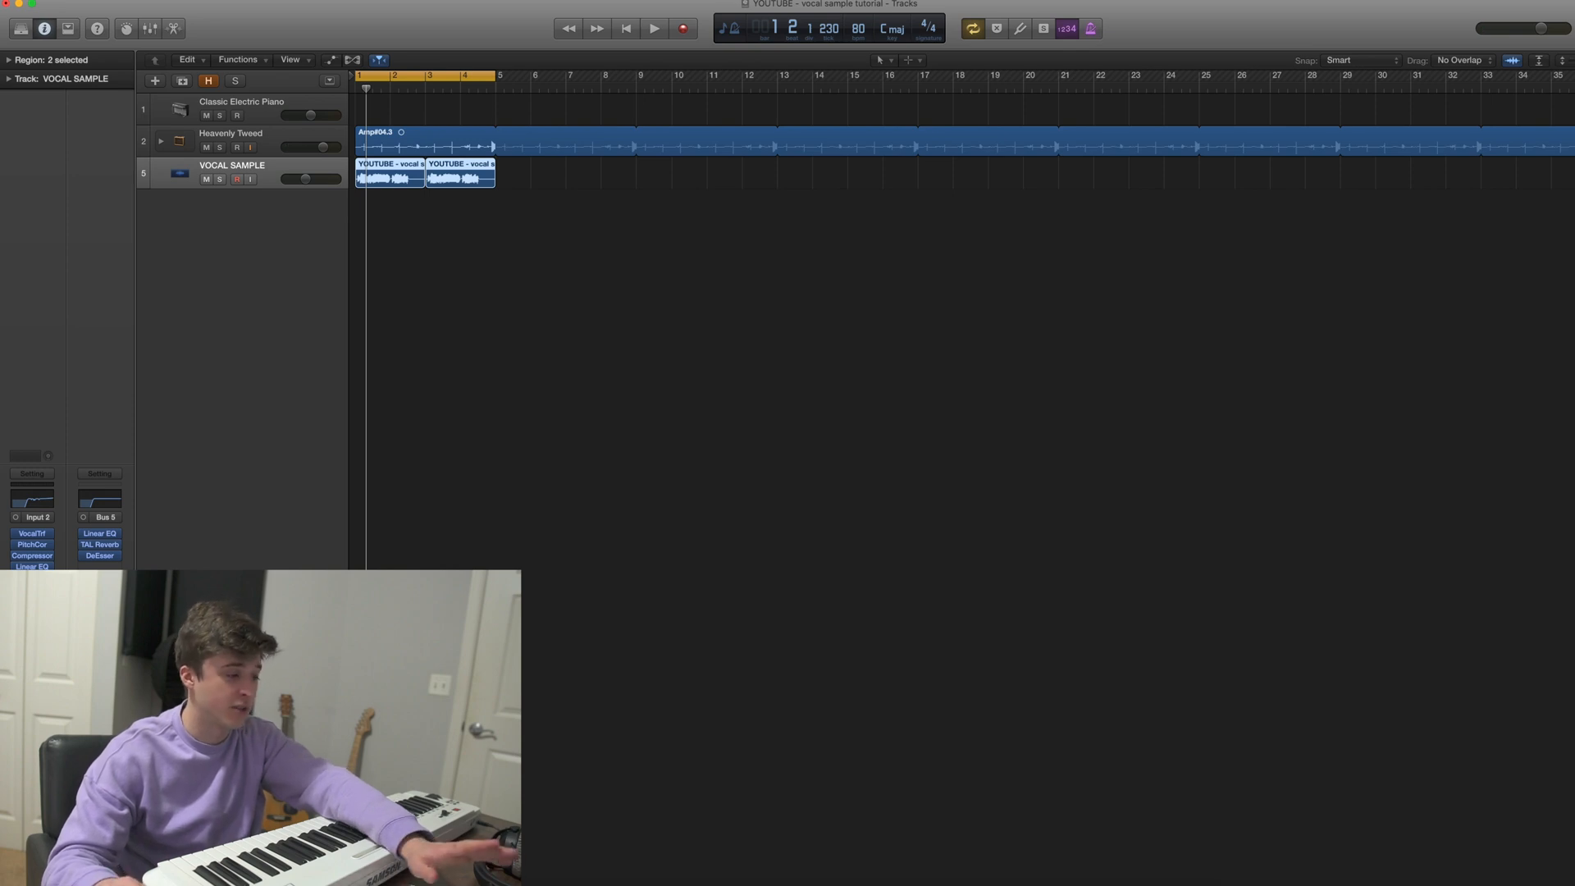
Insert the TAL Chorus LX plug-in after Wider on the vocal track and switch on its chorus II.
left_click(32, 608)
mouse_move(187, 780)
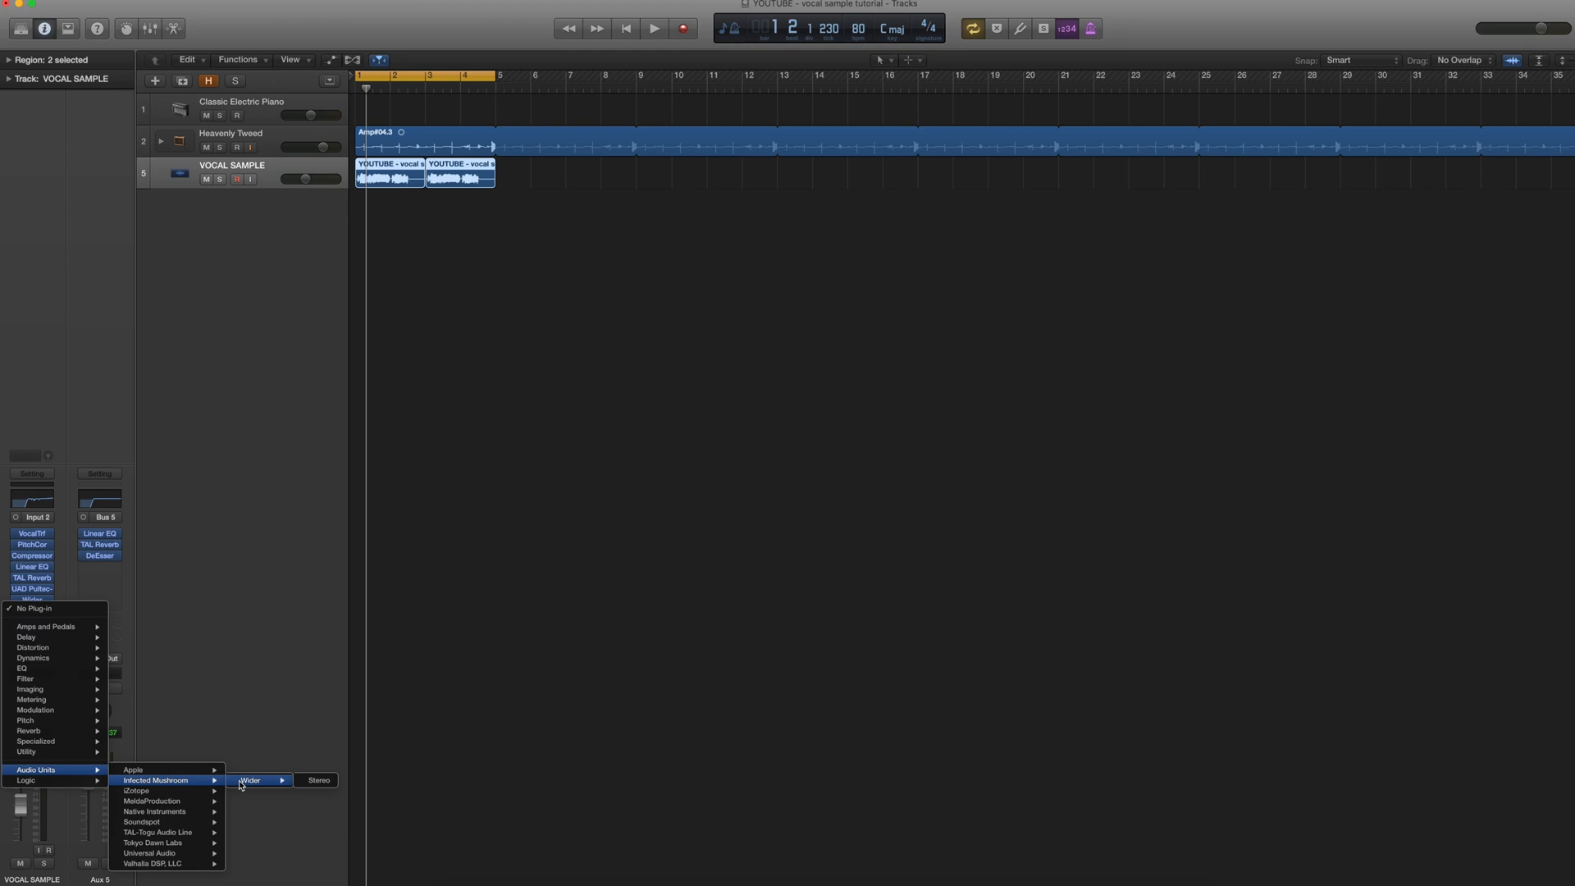
left_click(370, 833)
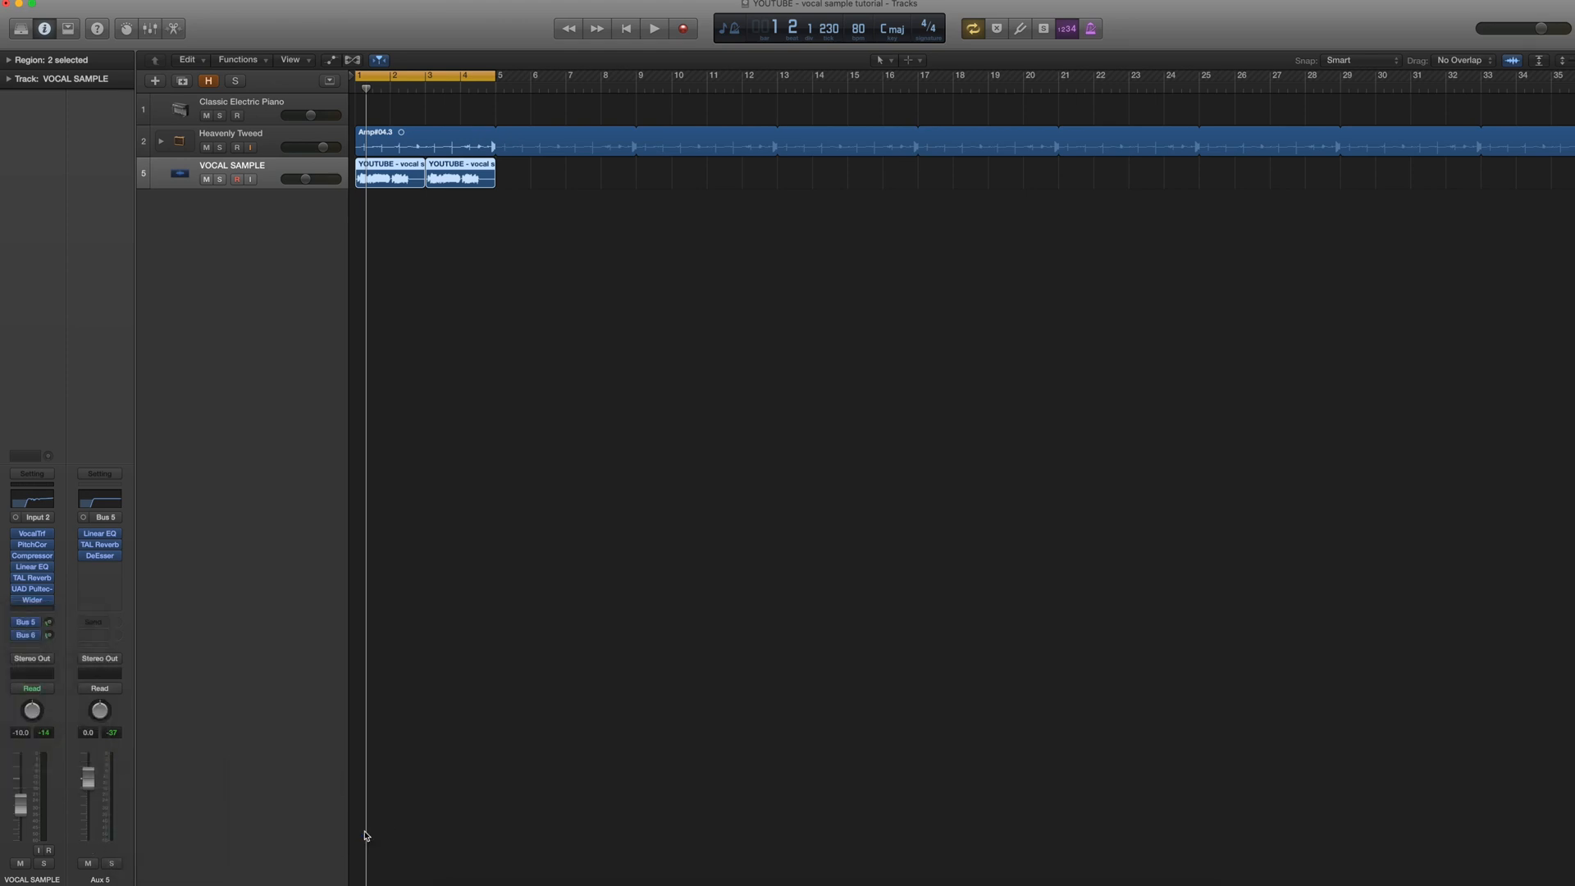
left_click(220, 169)
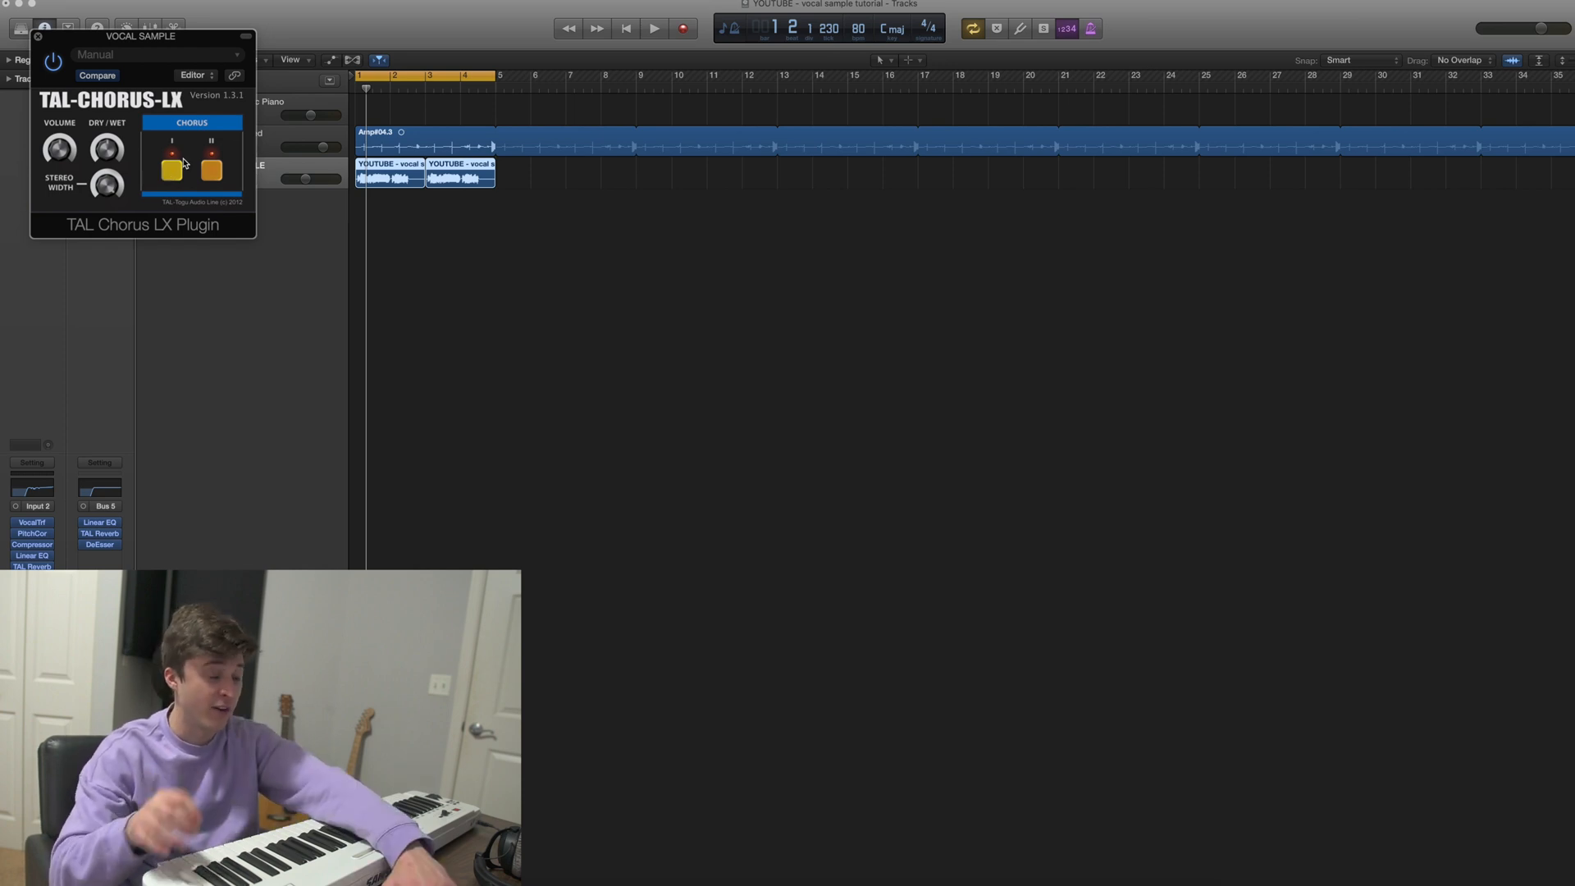
Play the loop with the chorus and slightly lower the vocal track's volume.
key("space")
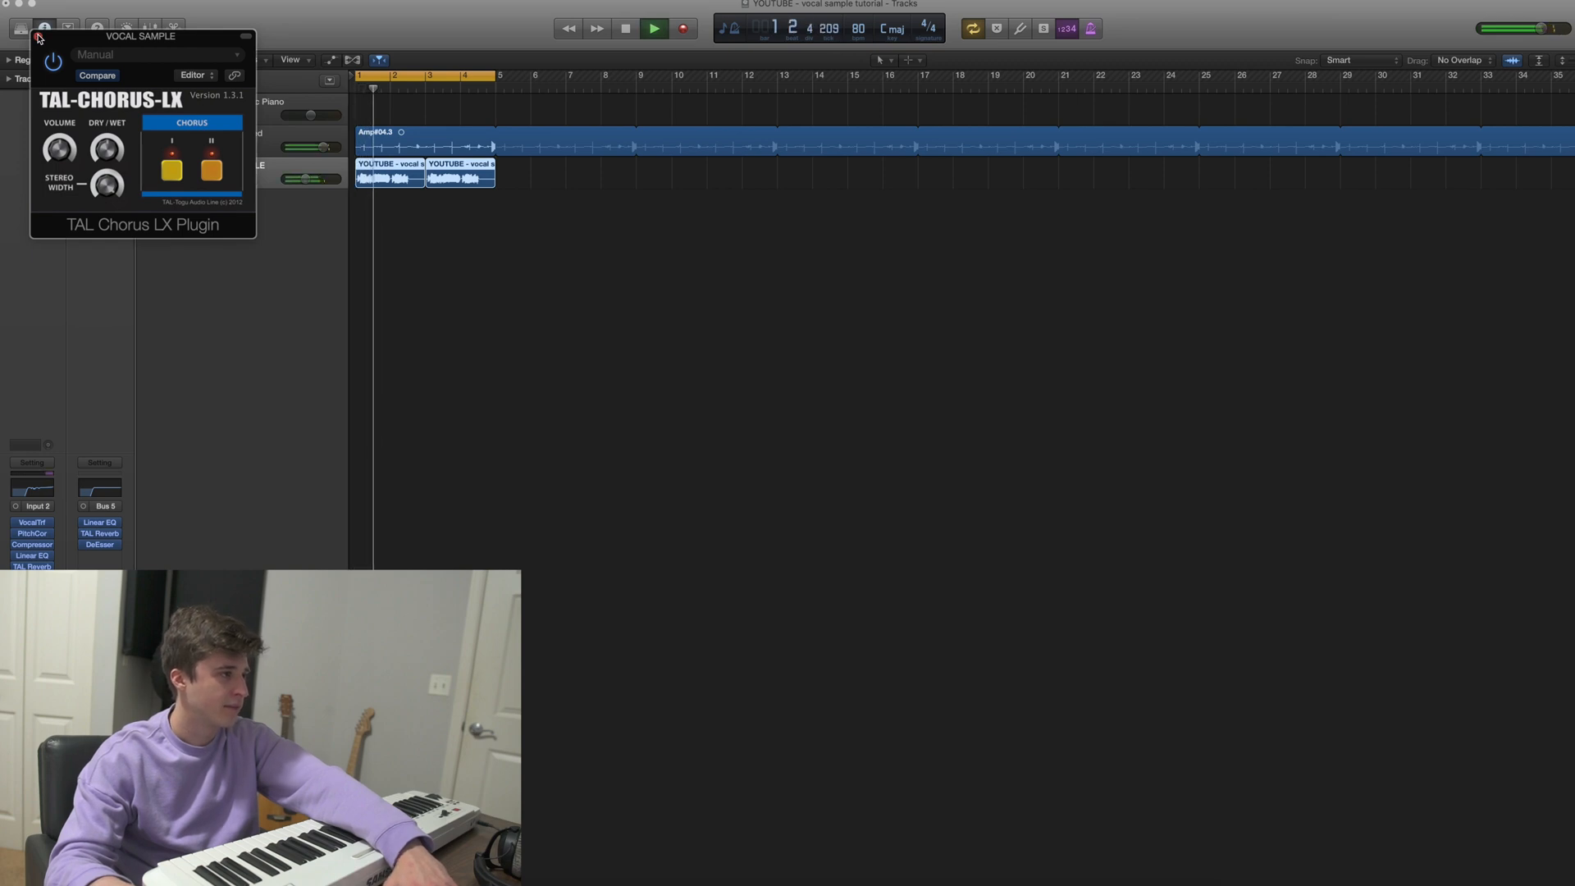
left_click(38, 37)
left_click_drag(297, 181, 294, 181)
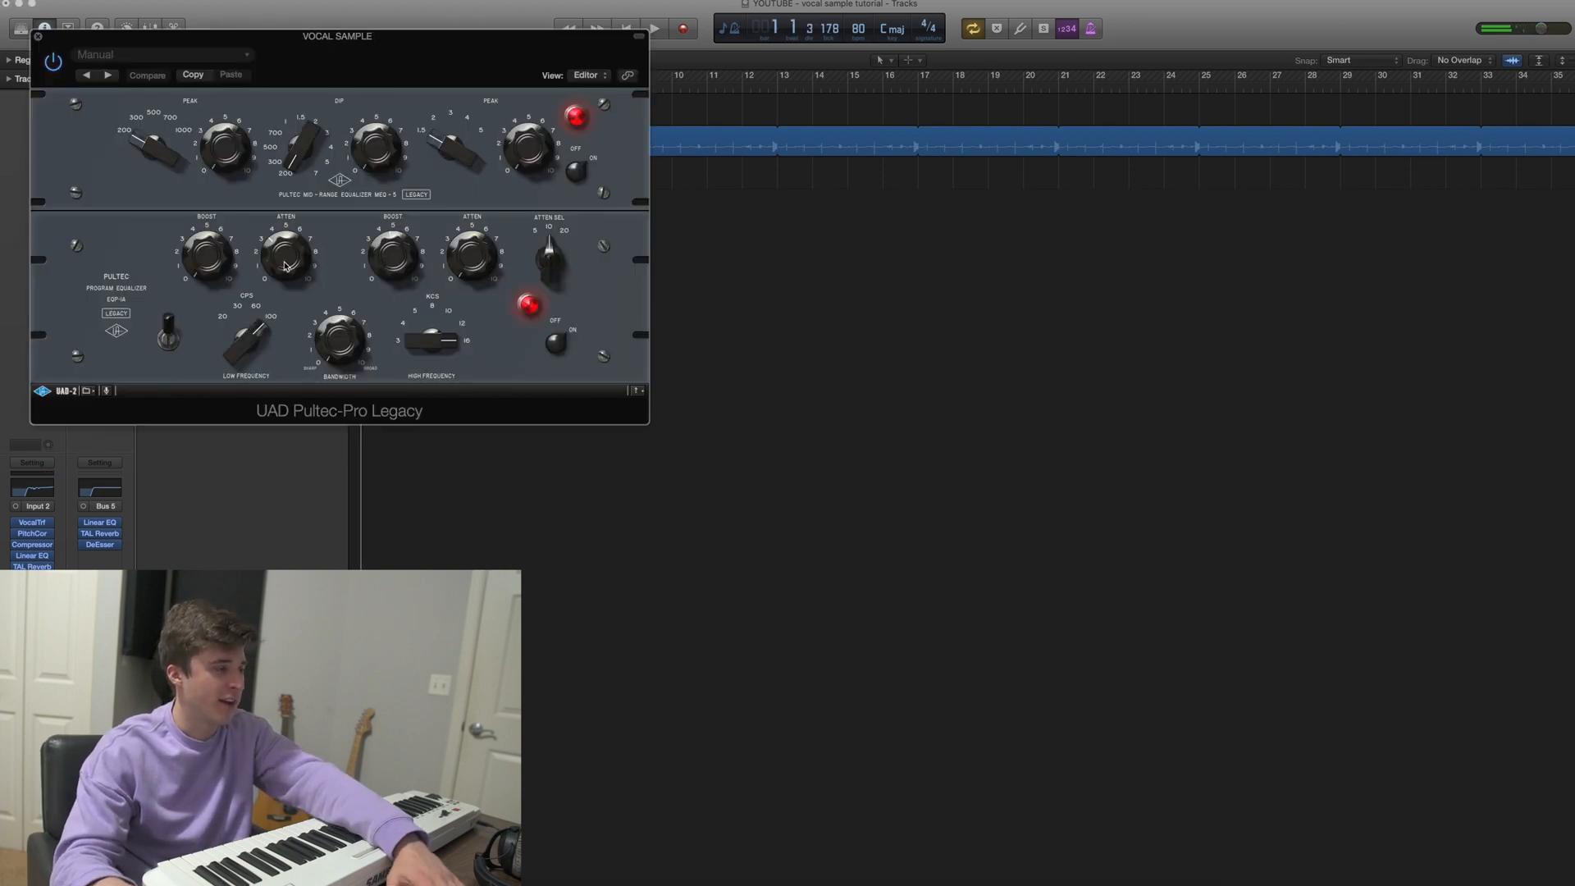
Adjust the Pultec's low-frequency attenuation while the loop plays, and stop playback.
left_click_drag(280, 260, 284, 255)
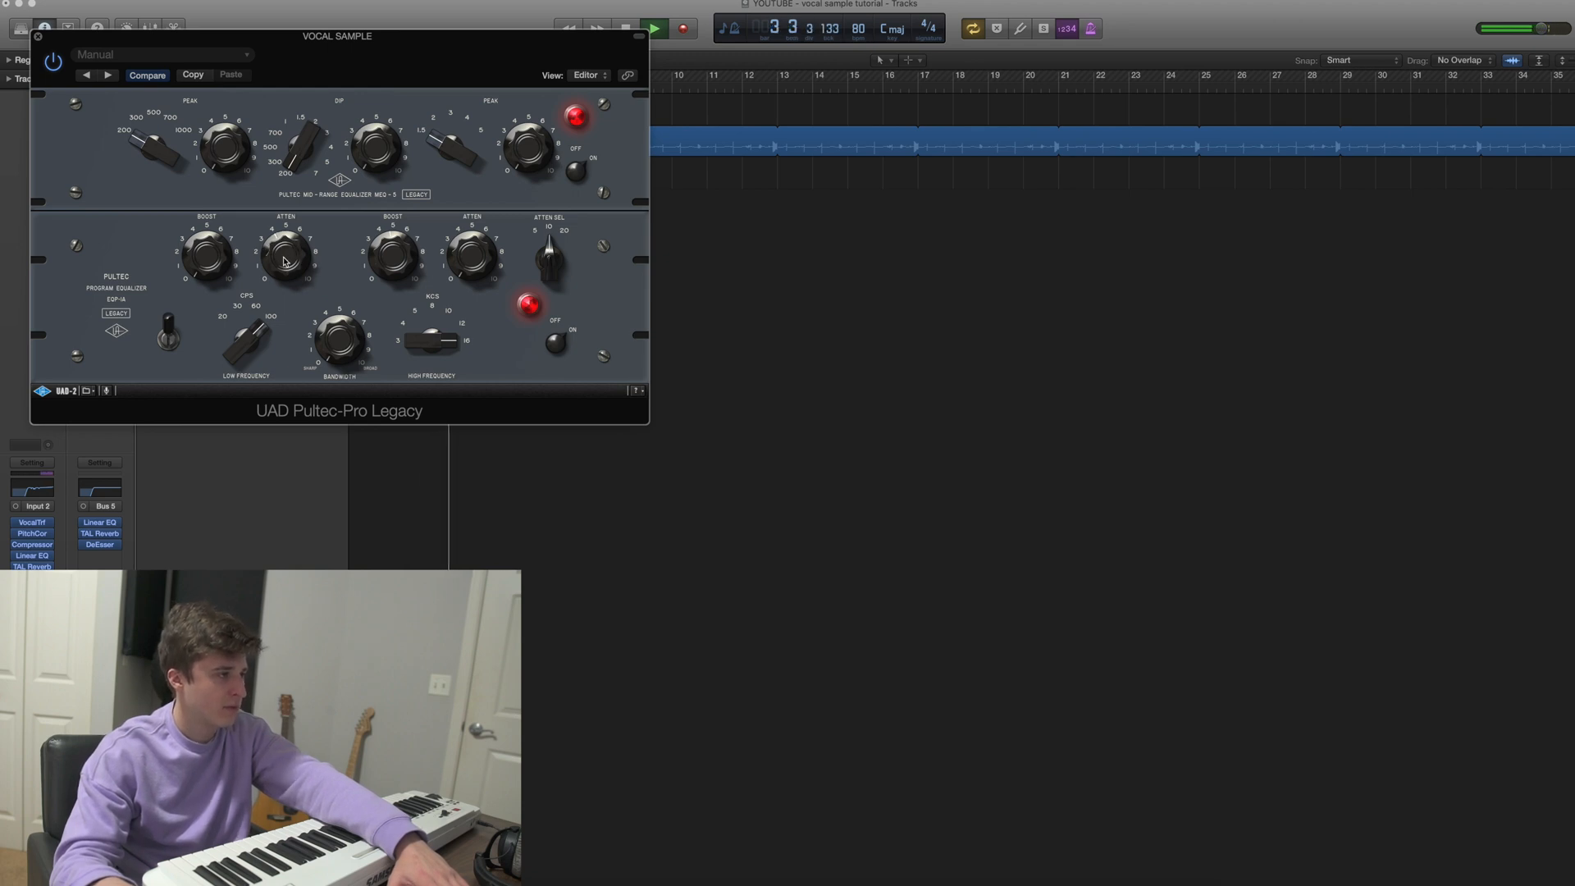
left_click(38, 37)
key("space")
Deepen the Linear Phase EQ's 1000 Hz cut to about -12.8 dB while playing the loop.
left_click(38, 558)
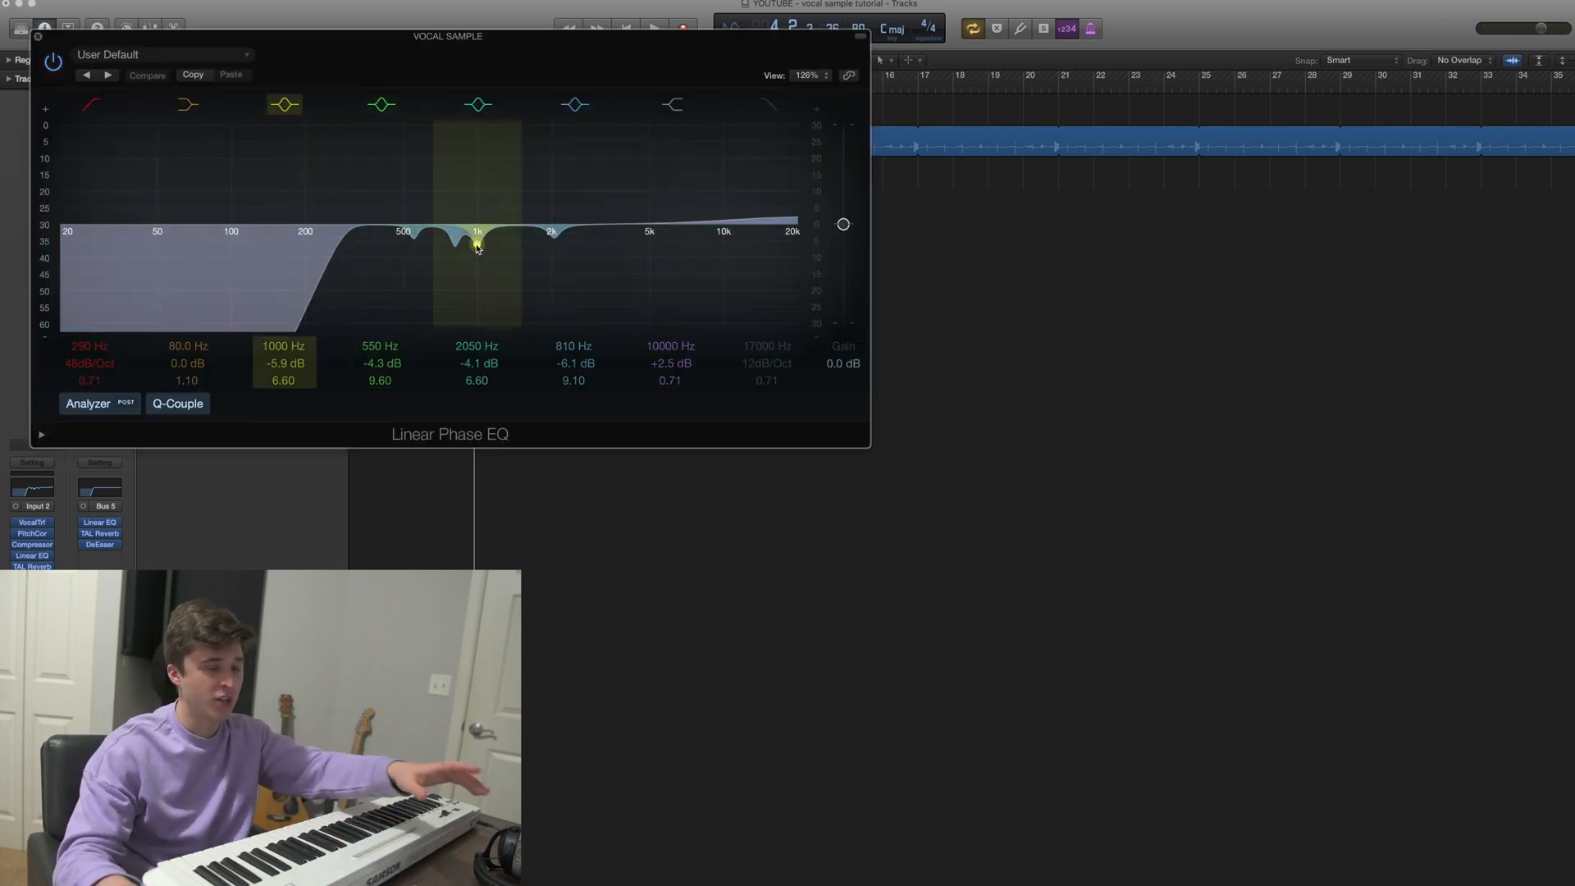
left_click_drag(477, 248, 478, 251)
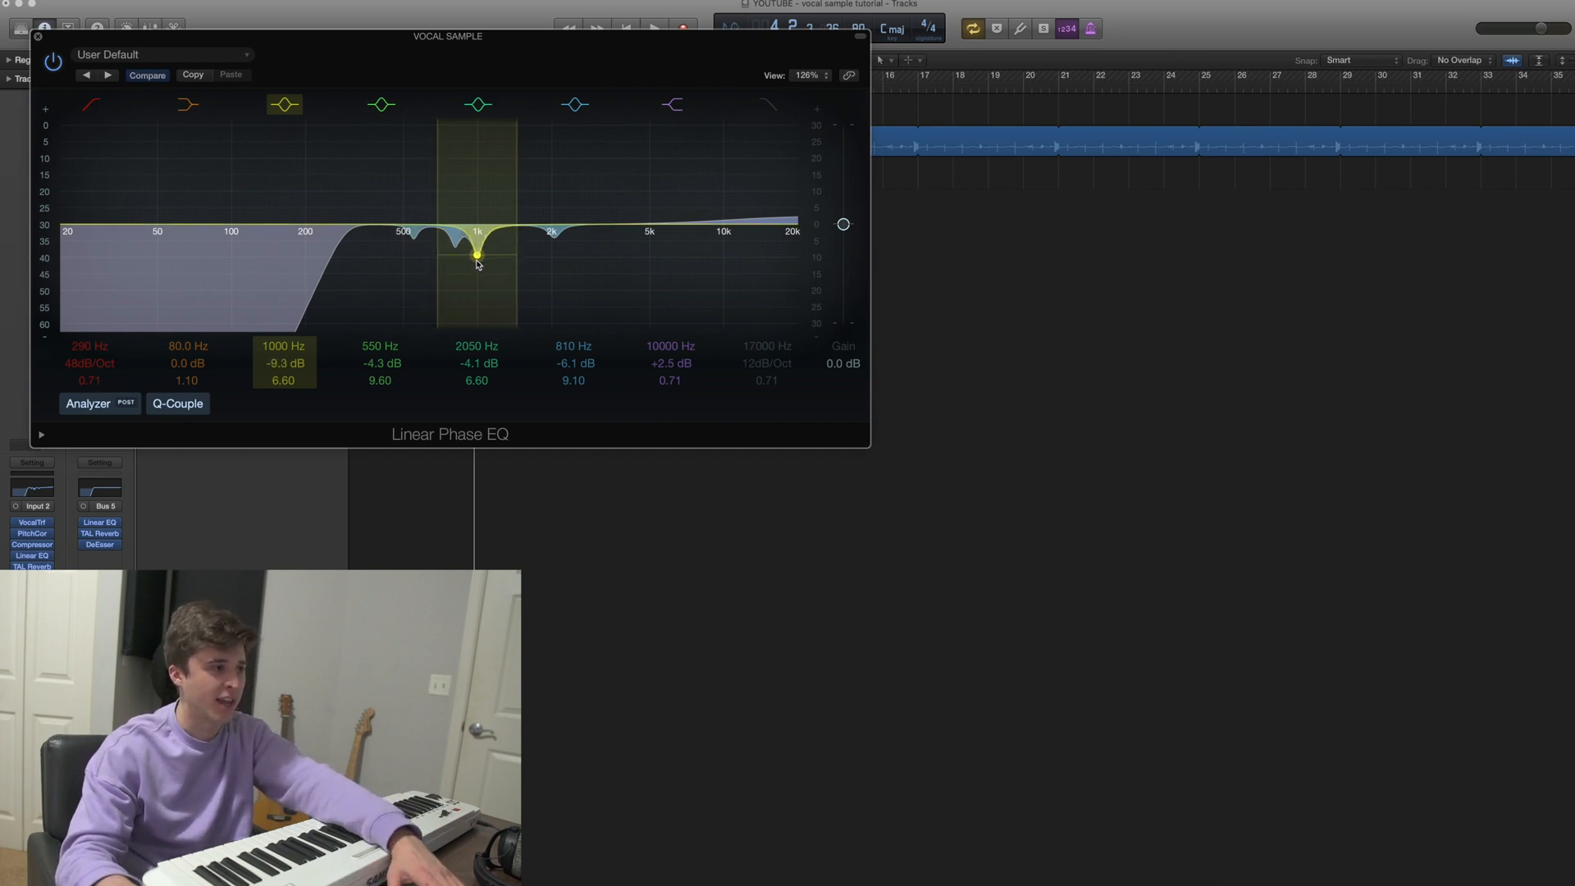
key("space")
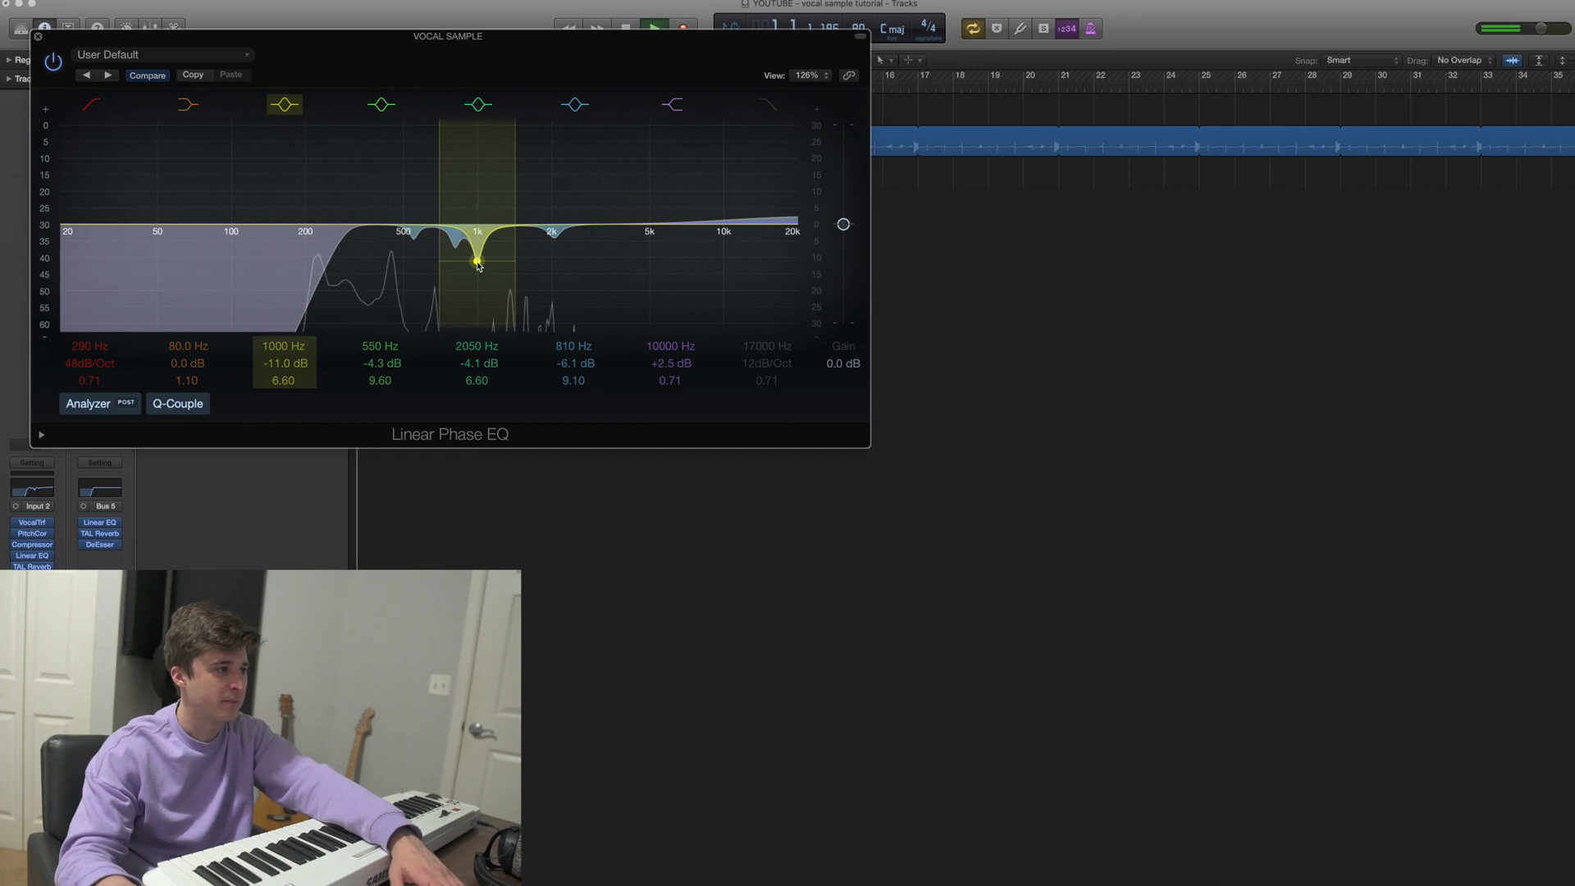
left_click_drag(478, 271, 479, 276)
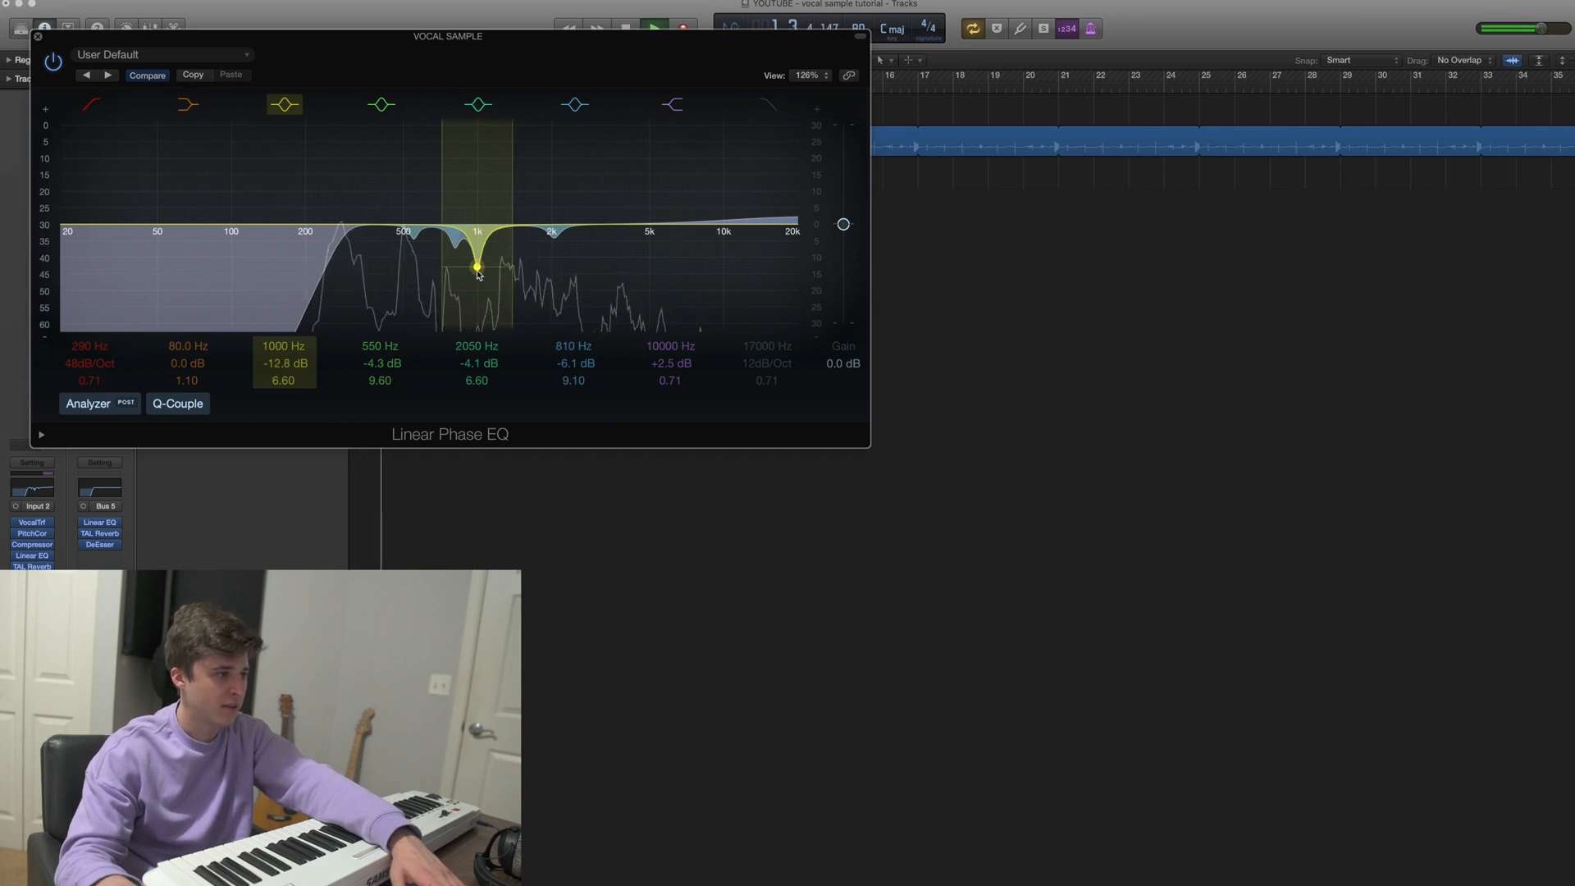
left_click(38, 37)
key("super+w")
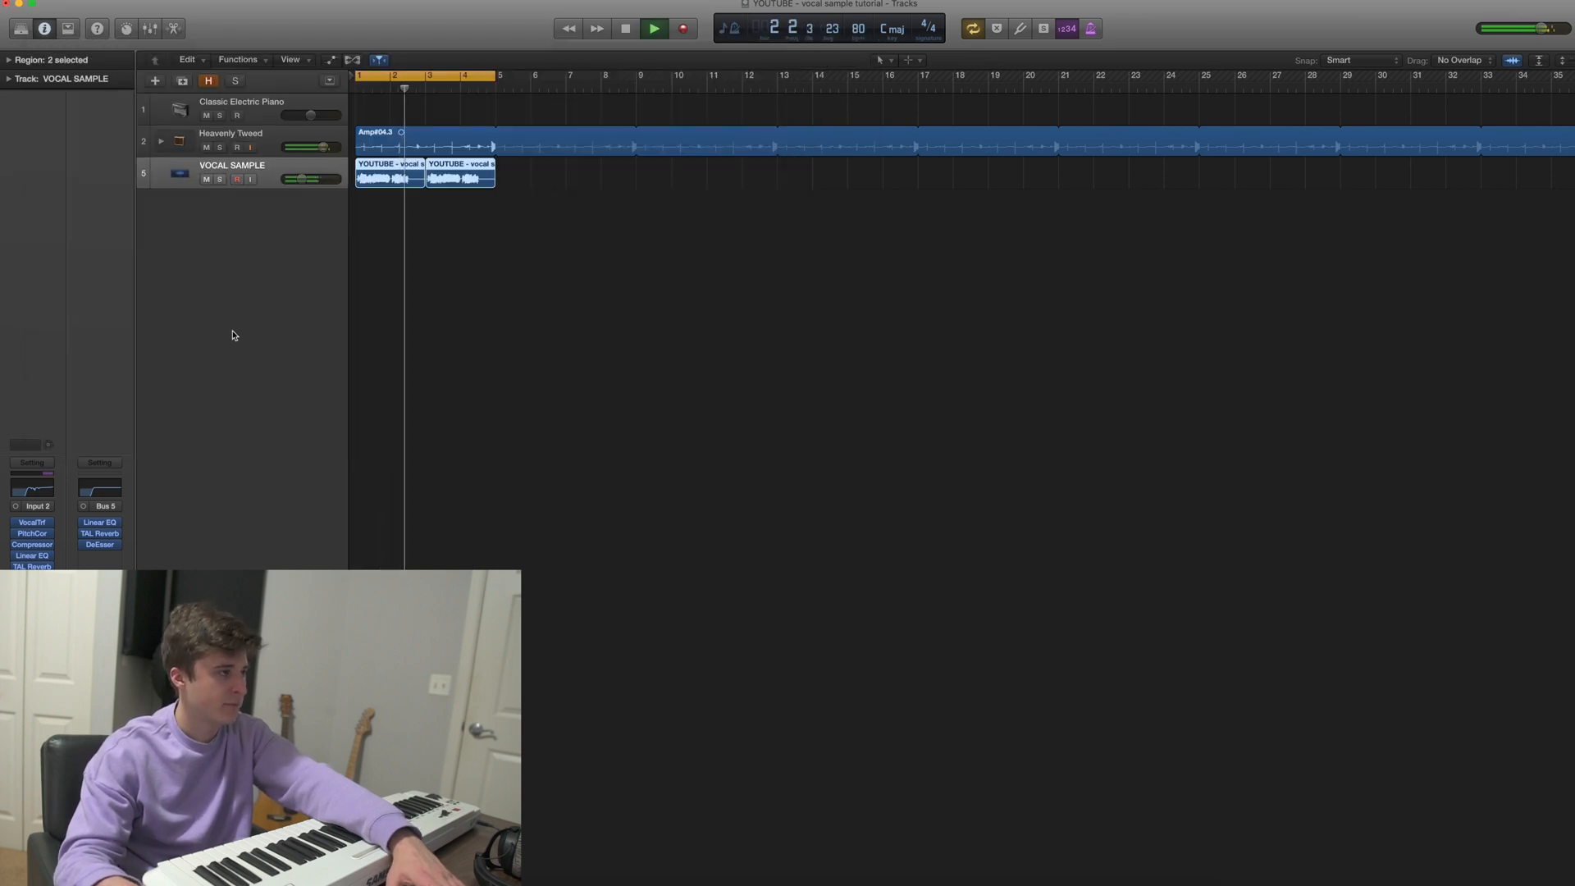
Listen to the processed vocal loop, stop playback and select the Classic Electric Piano track.
left_click(275, 107)
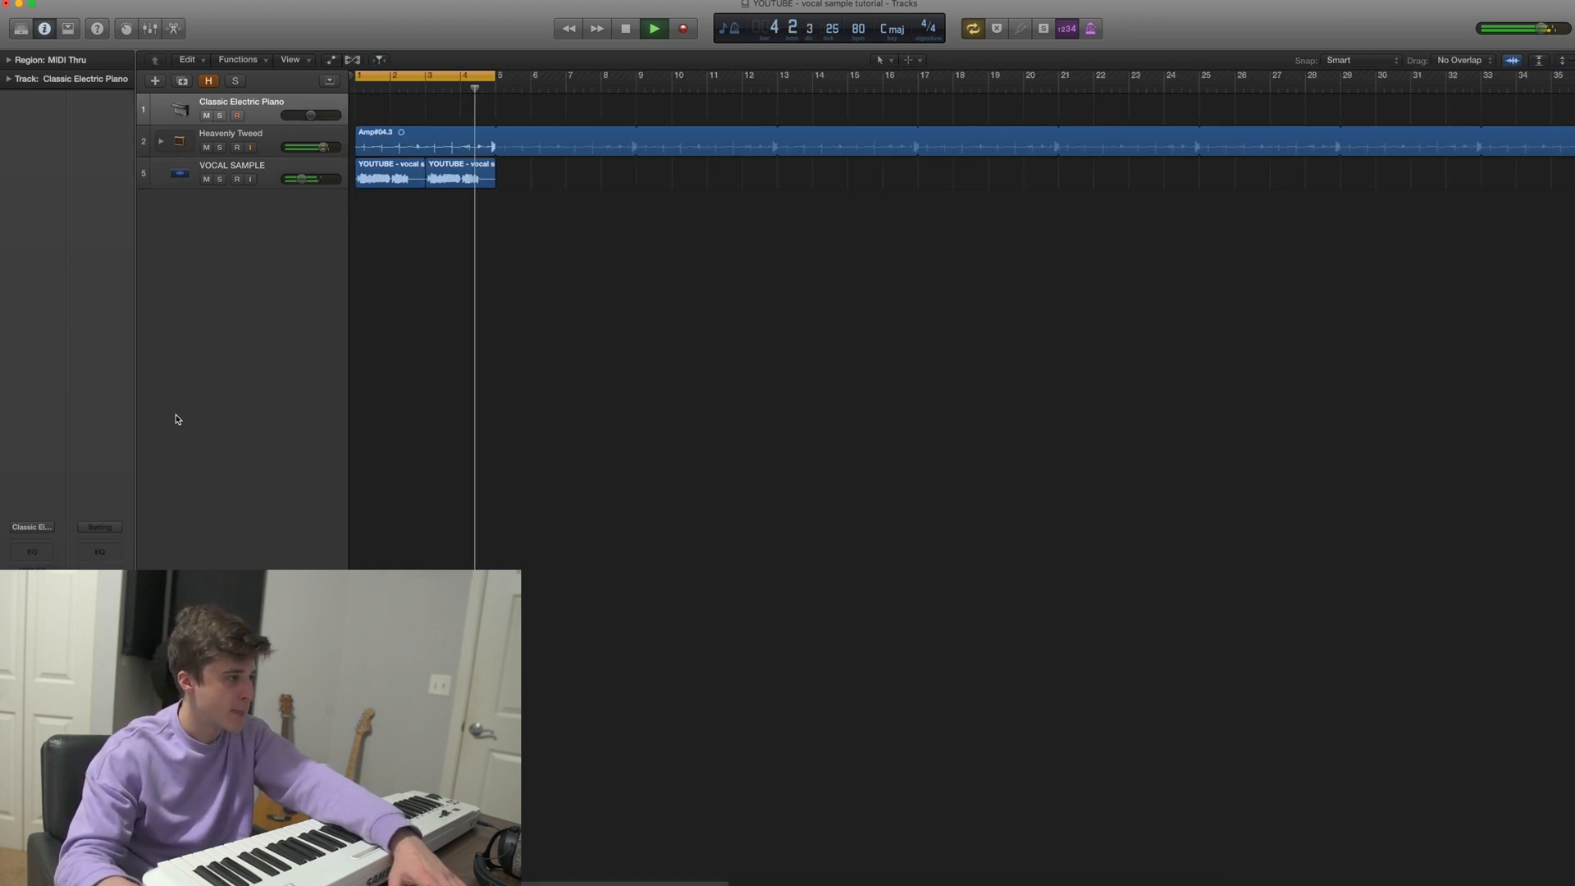
left_click(293, 184)
key("space")
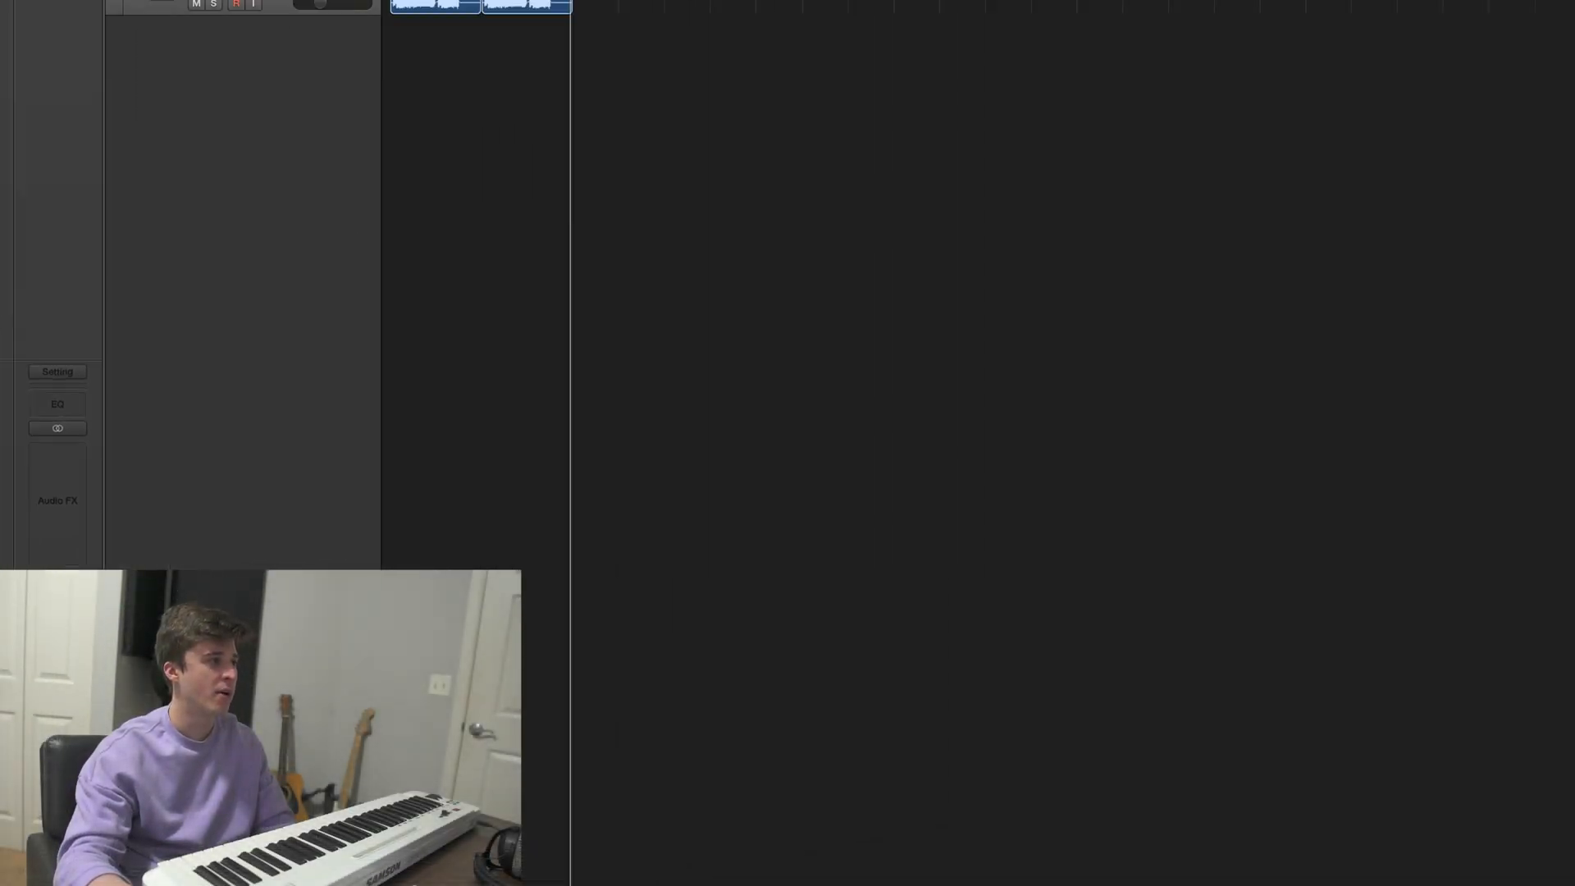
left_click(261, 100)
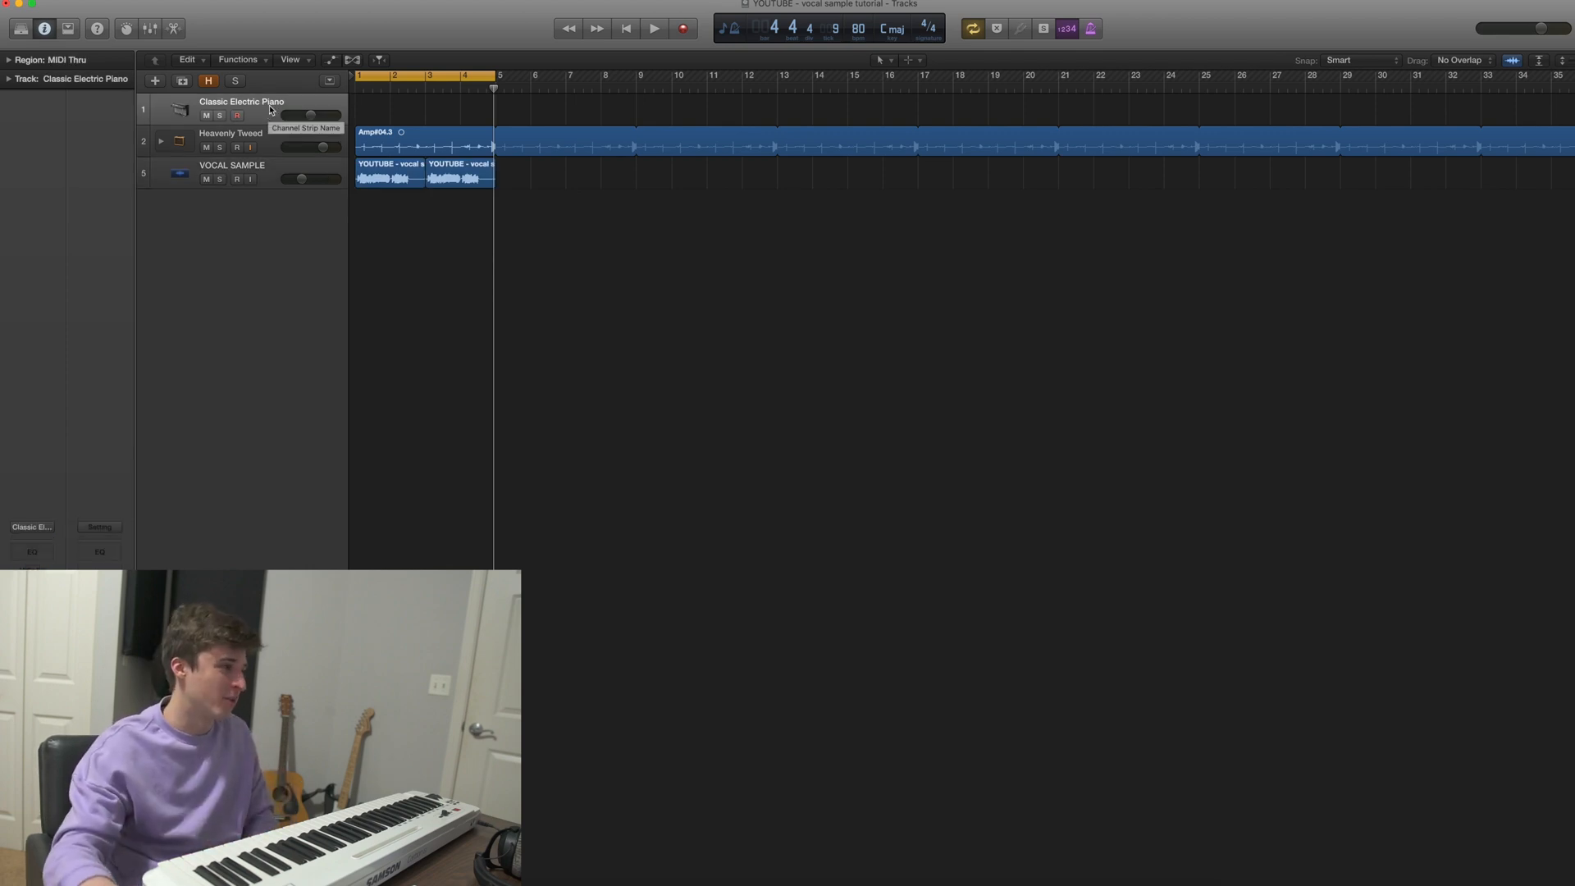
Create a software instrument track below VOCAL SAMPLE and load Maschine 2 as its instrument.
left_click(265, 176)
key("alt+super+n")
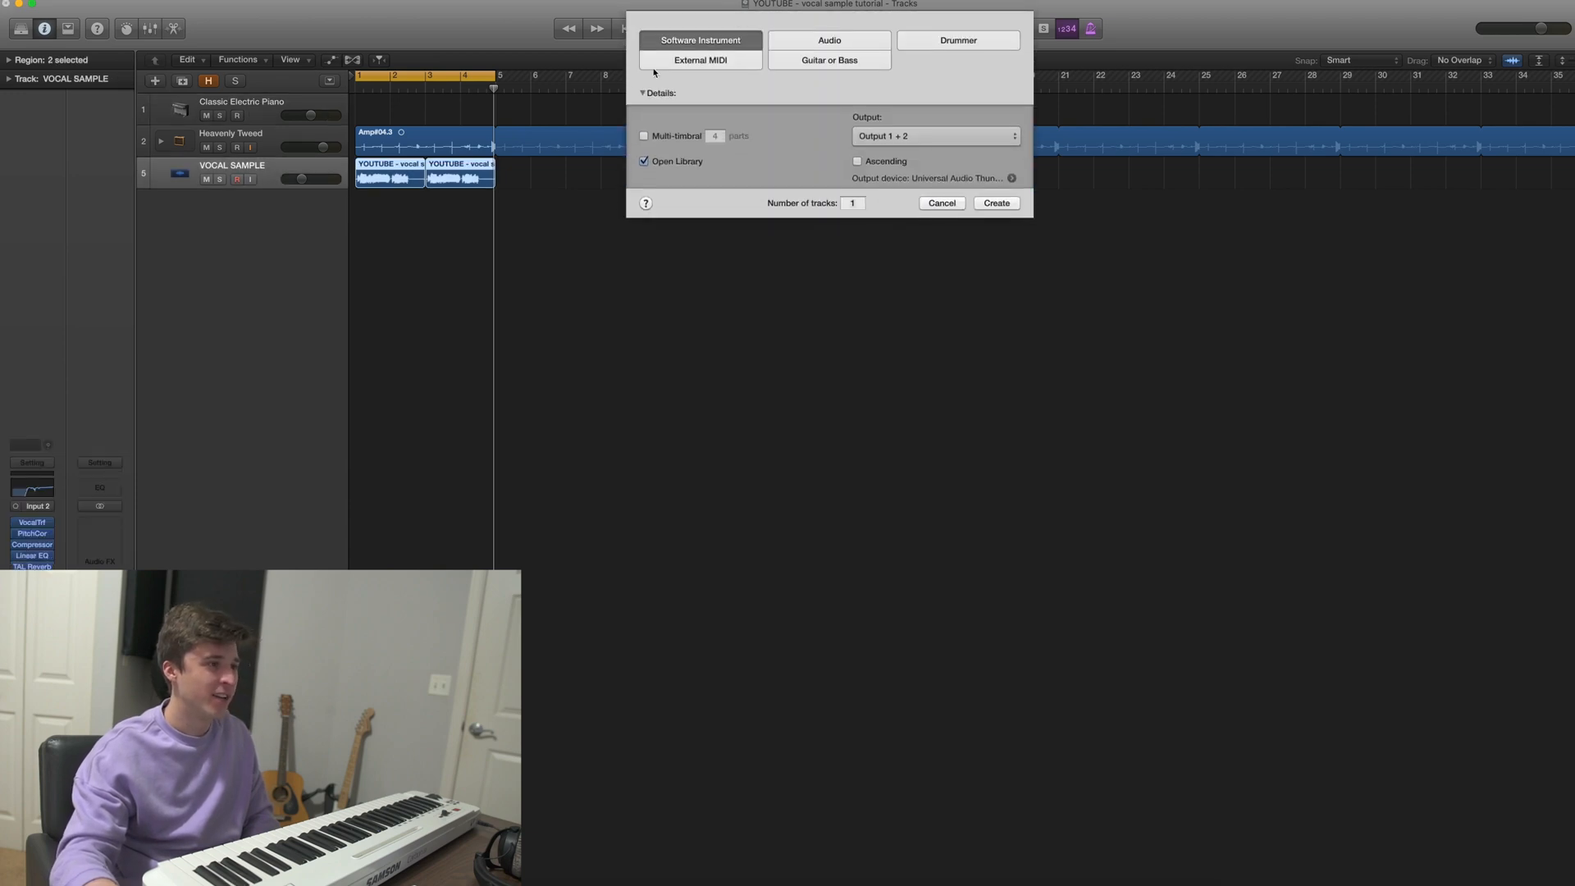
left_click(1017, 207)
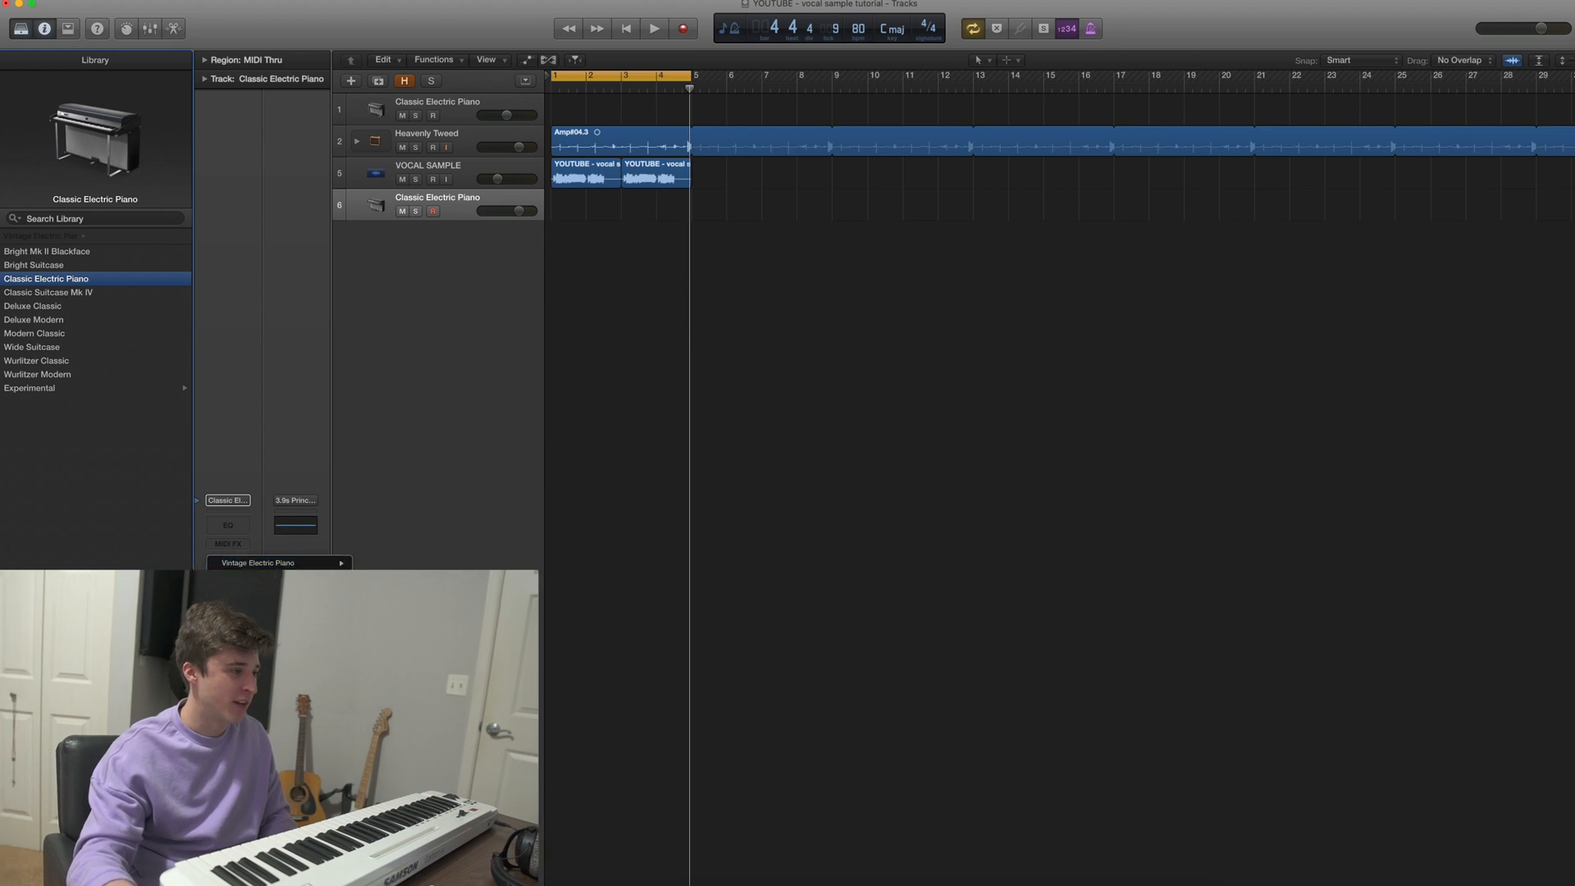
left_click(229, 561)
mouse_move(270, 810)
mouse_move(399, 837)
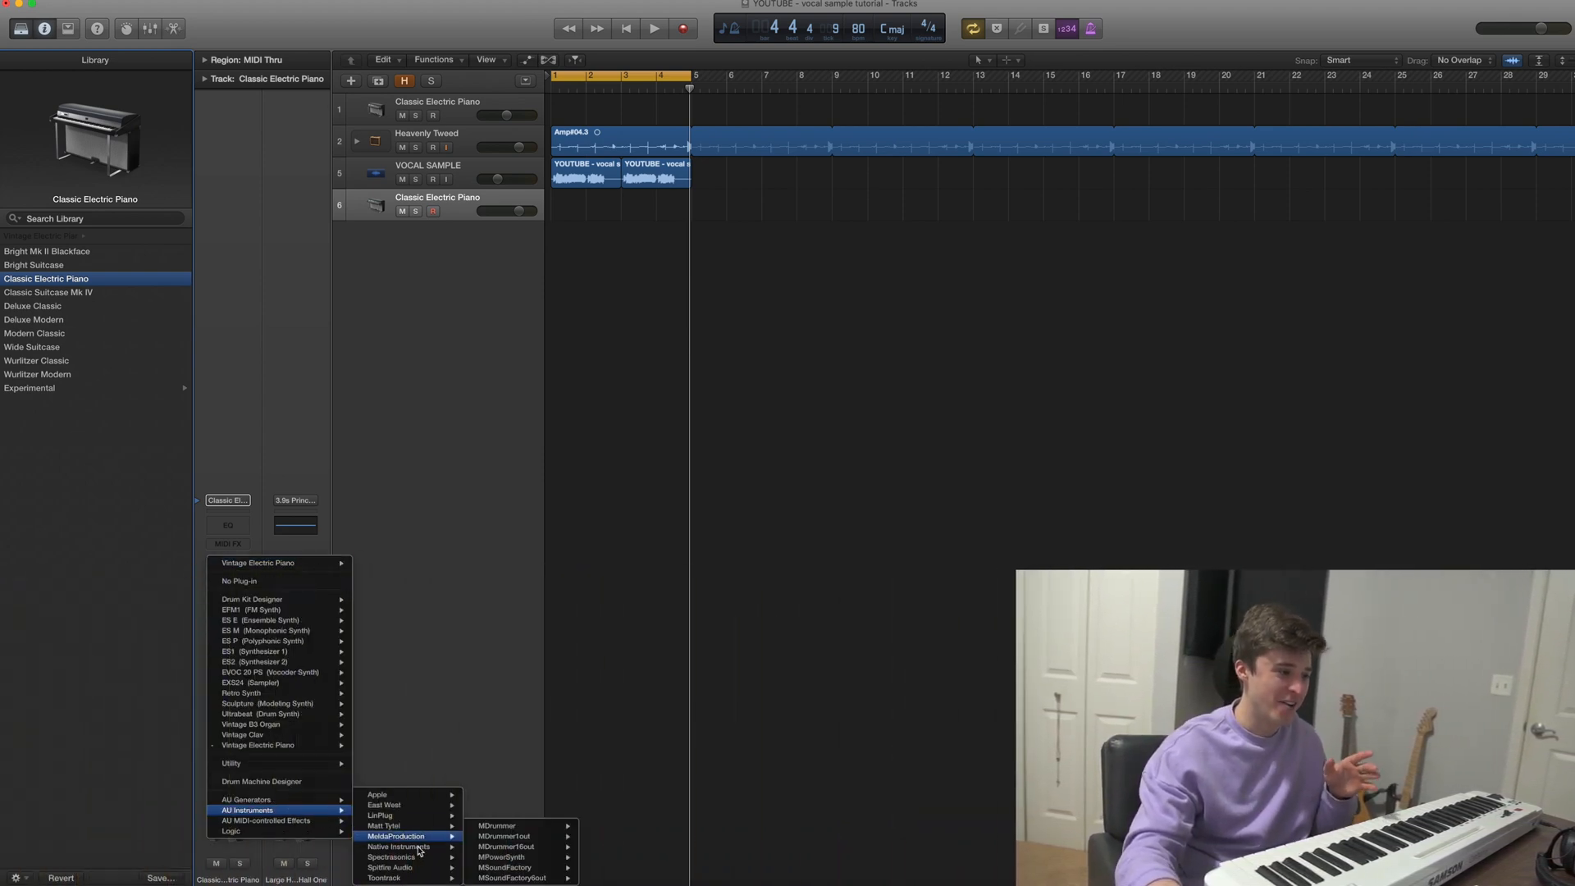
mouse_move(537, 826)
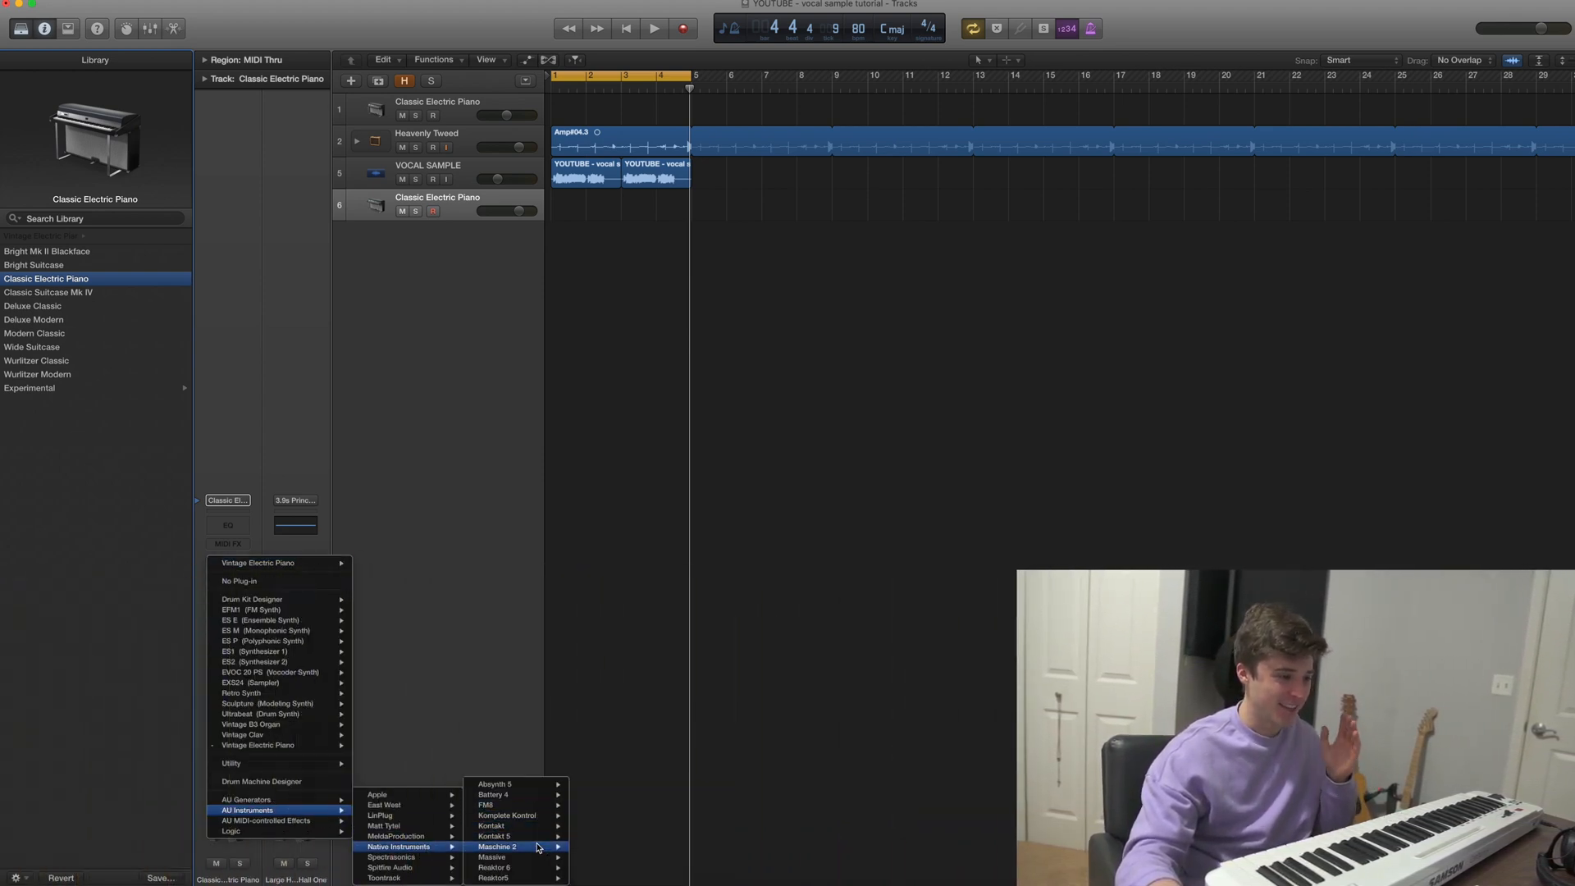
left_click(611, 850)
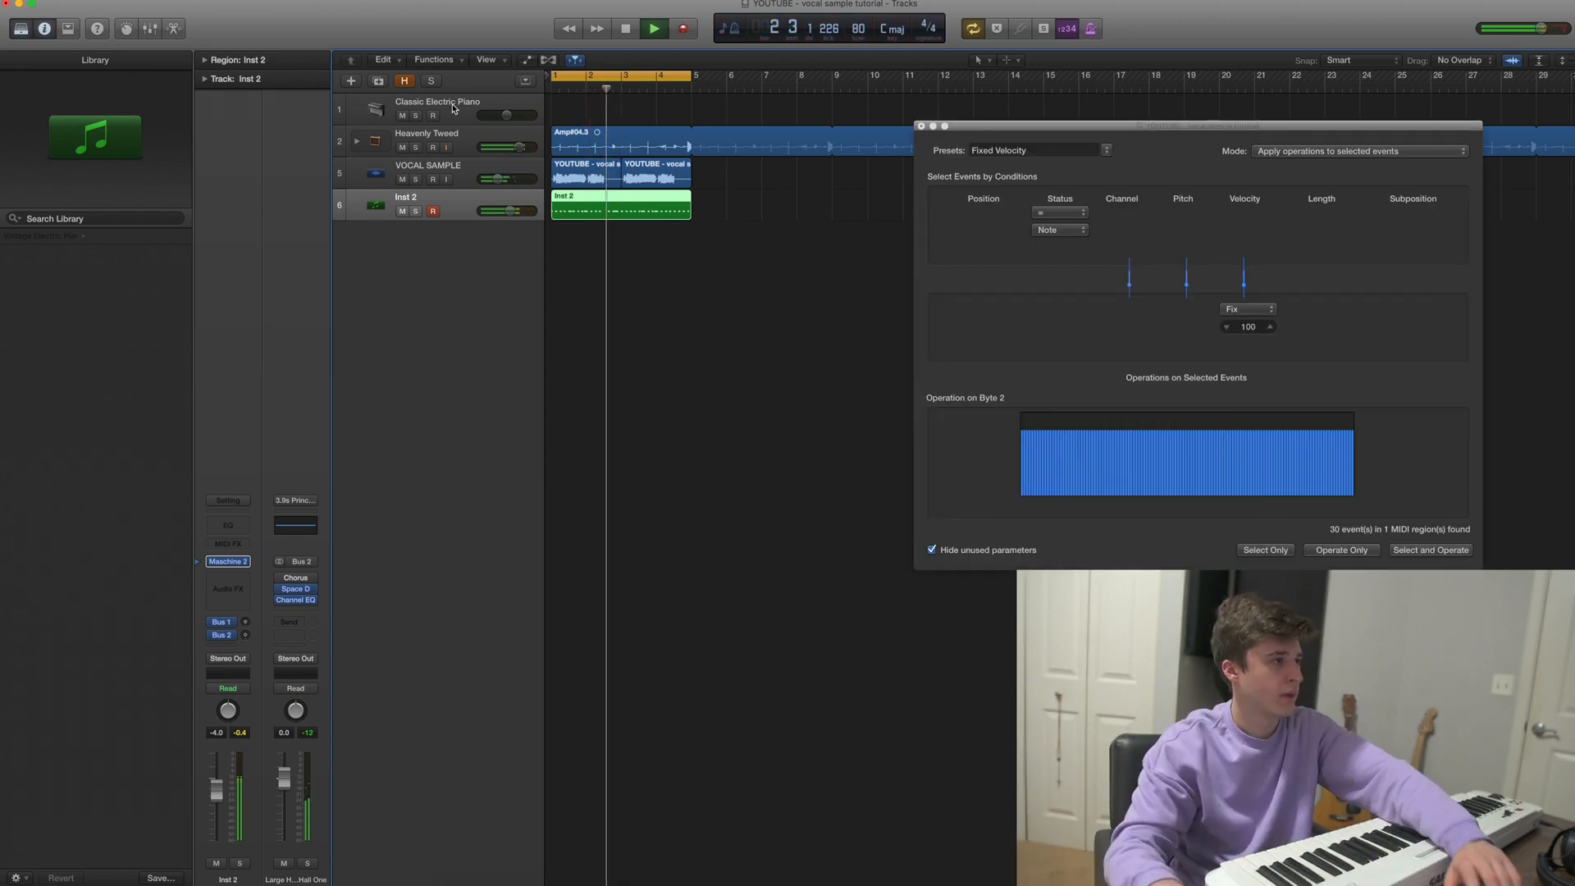
Dismiss the MIDI transform window and record a four-bar melody on the Classic Electric Piano track over the loop.
left_click(920, 127)
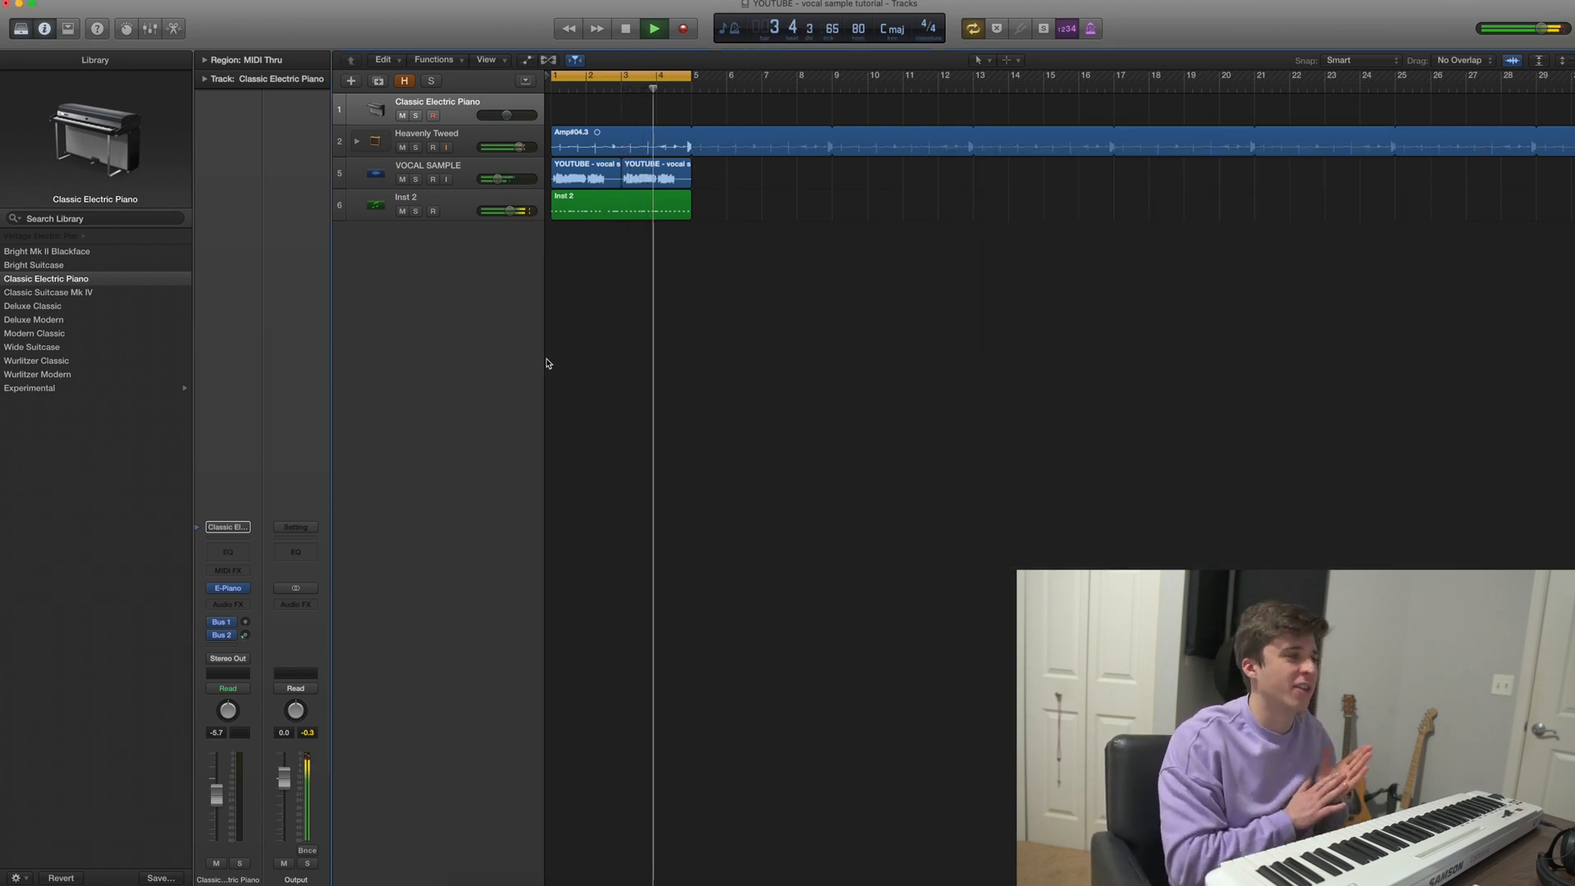
key("space")
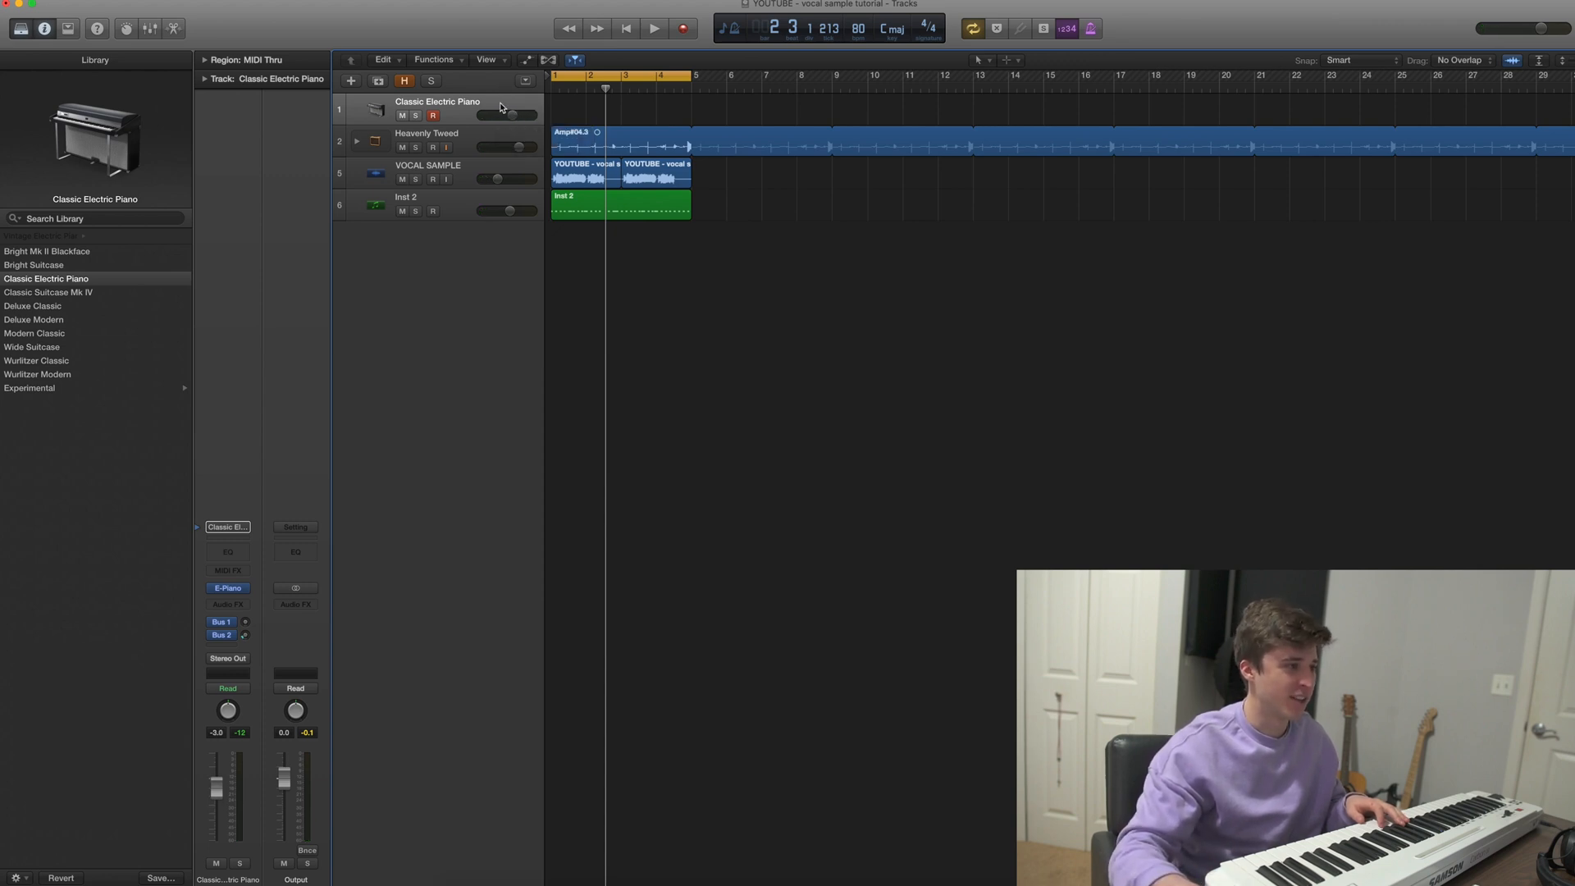
key("space")
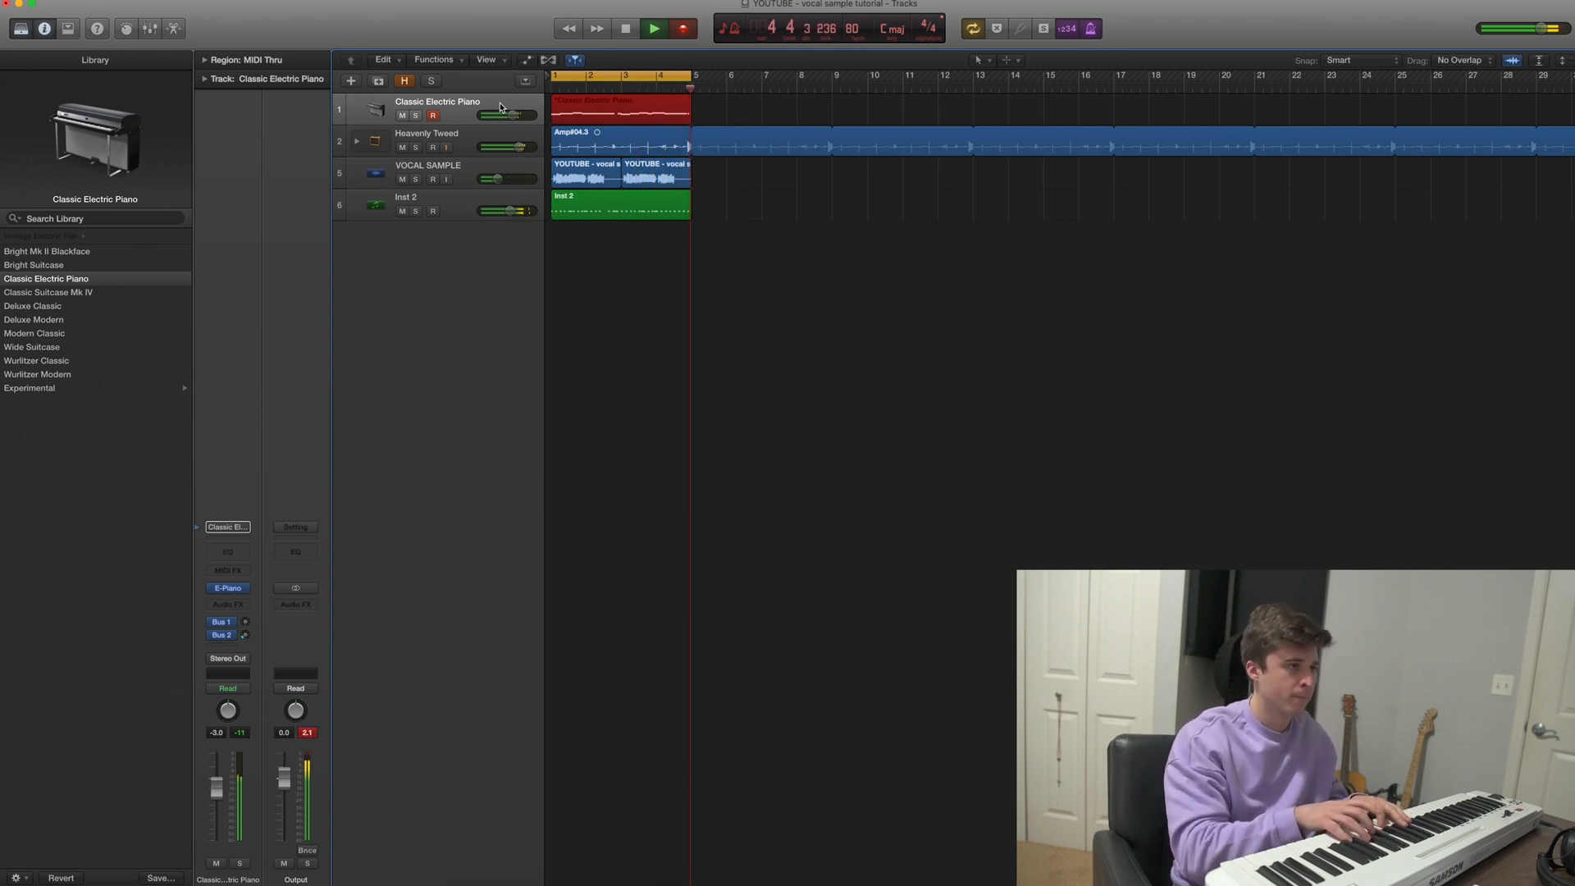
key("space")
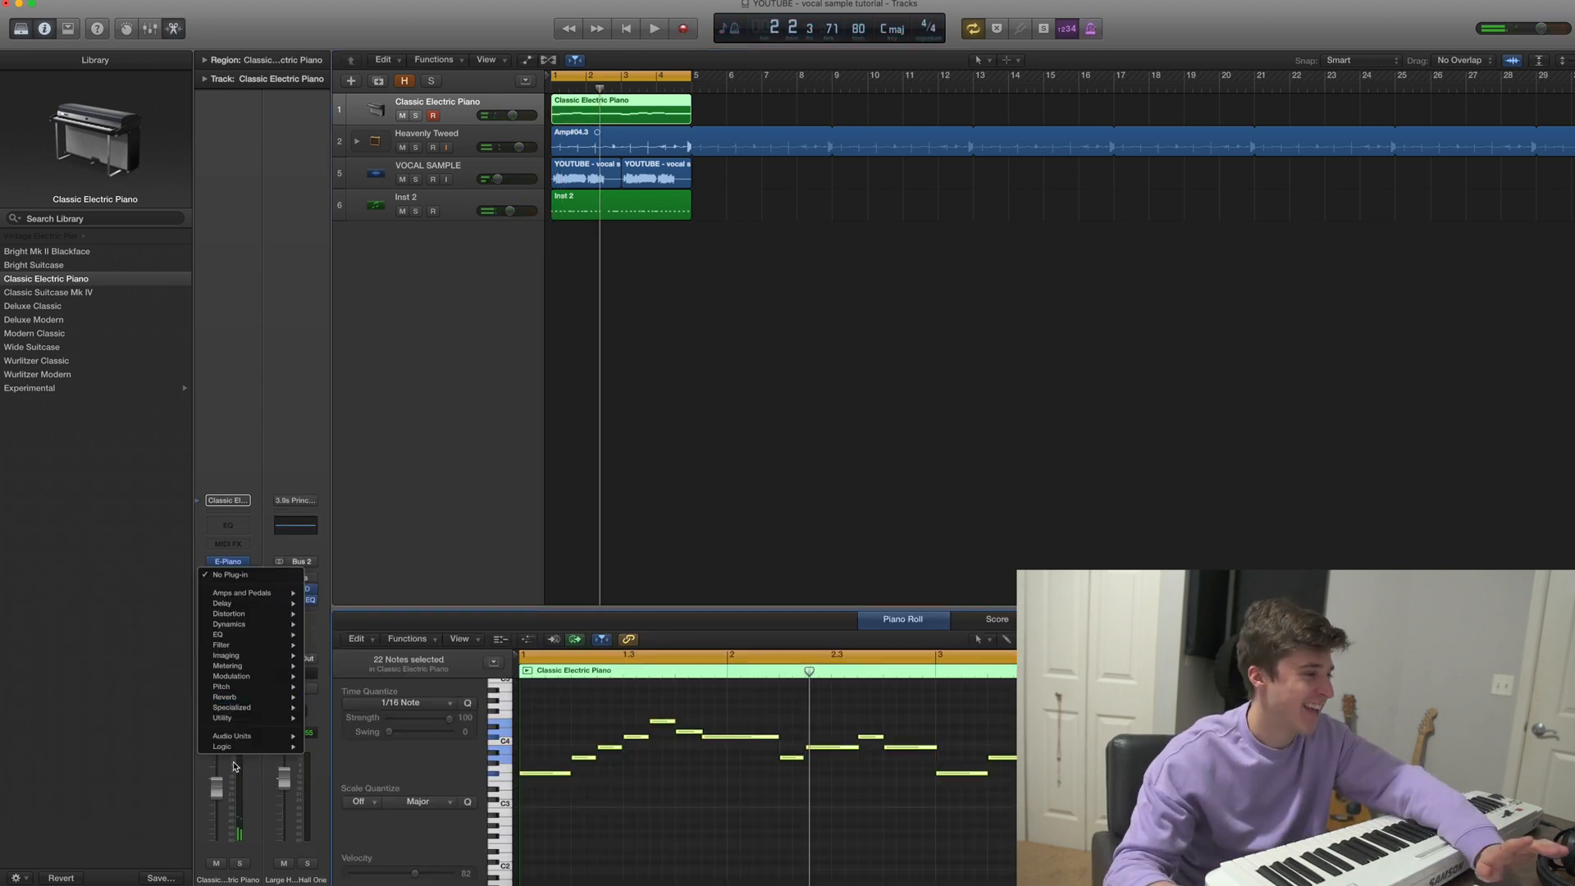
Insert a stereo TAL Chorus LX on the electric piano track and lower the track's volume to about -6.8 dB during playback.
mouse_move(250, 735)
mouse_move(393, 798)
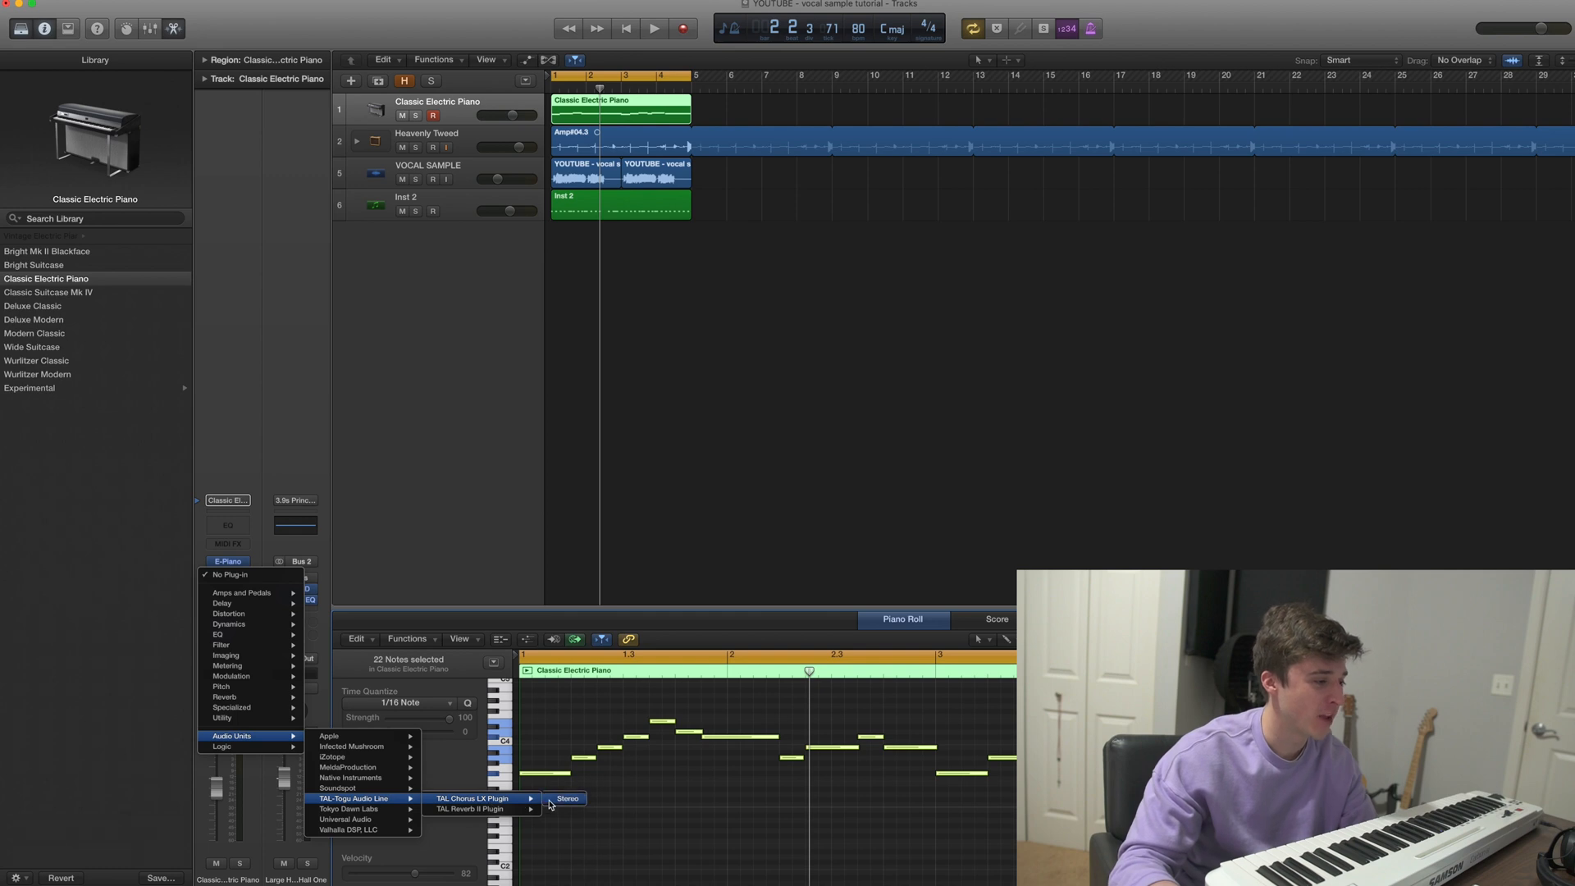
left_click(568, 798)
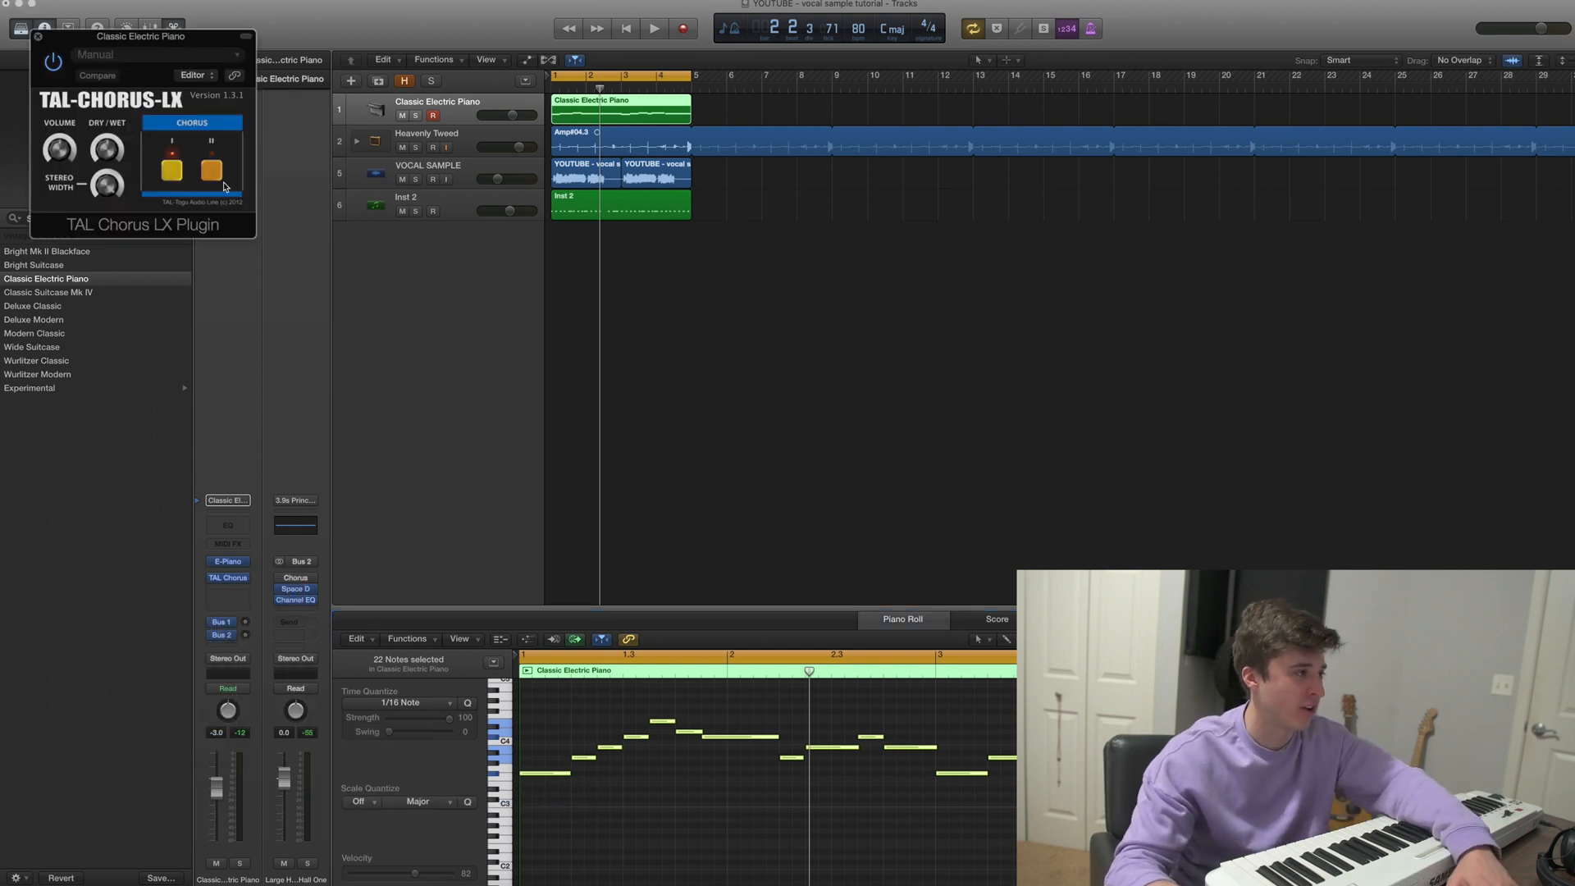
key("space")
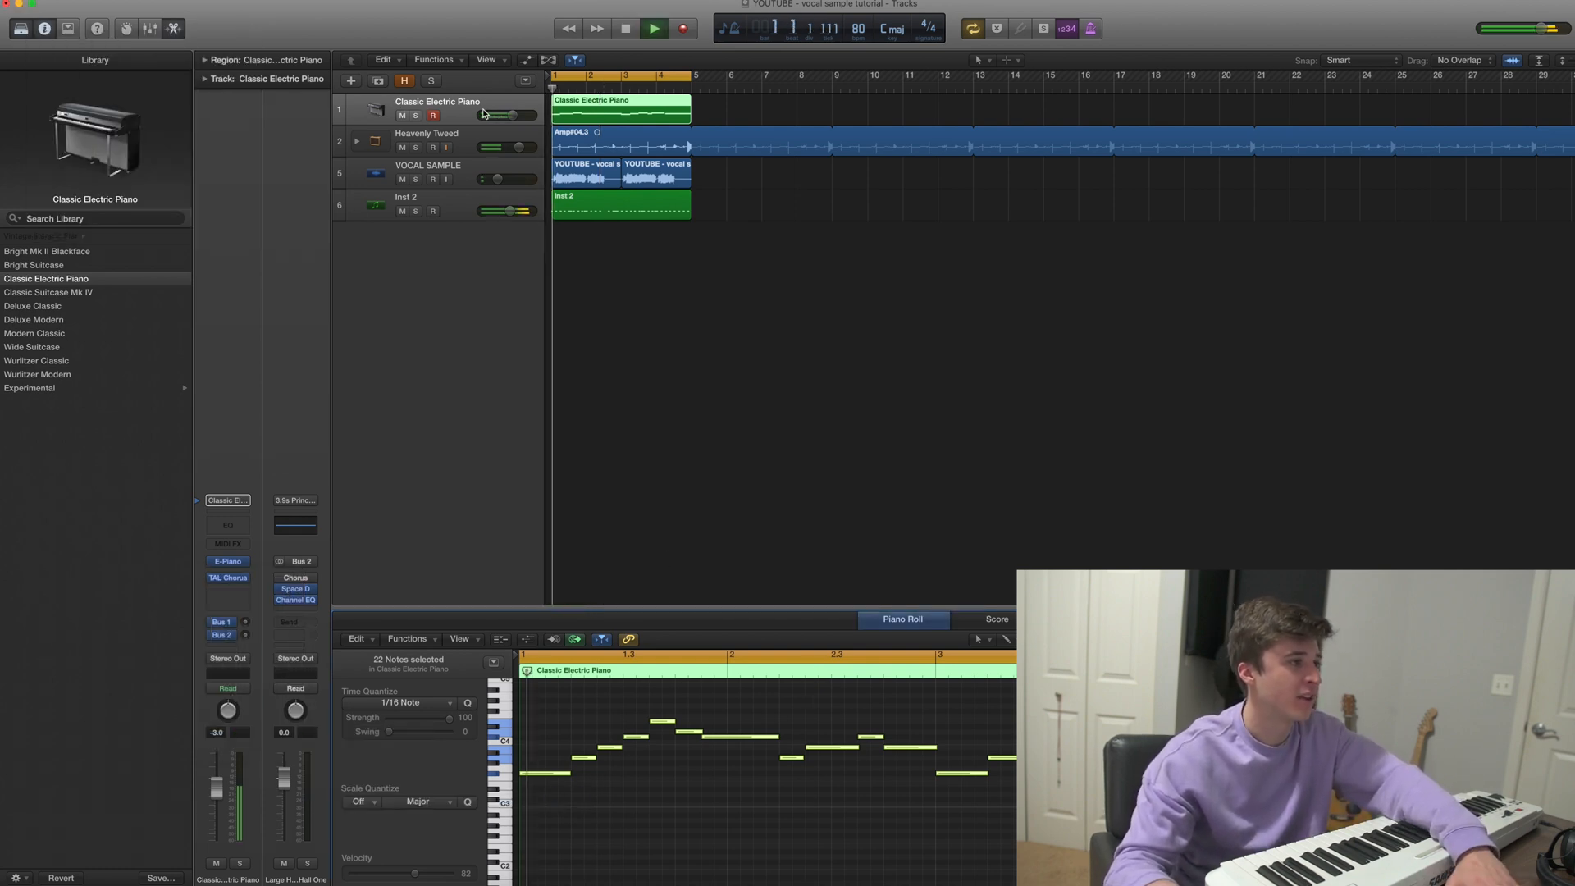
left_click_drag(513, 115, 505, 115)
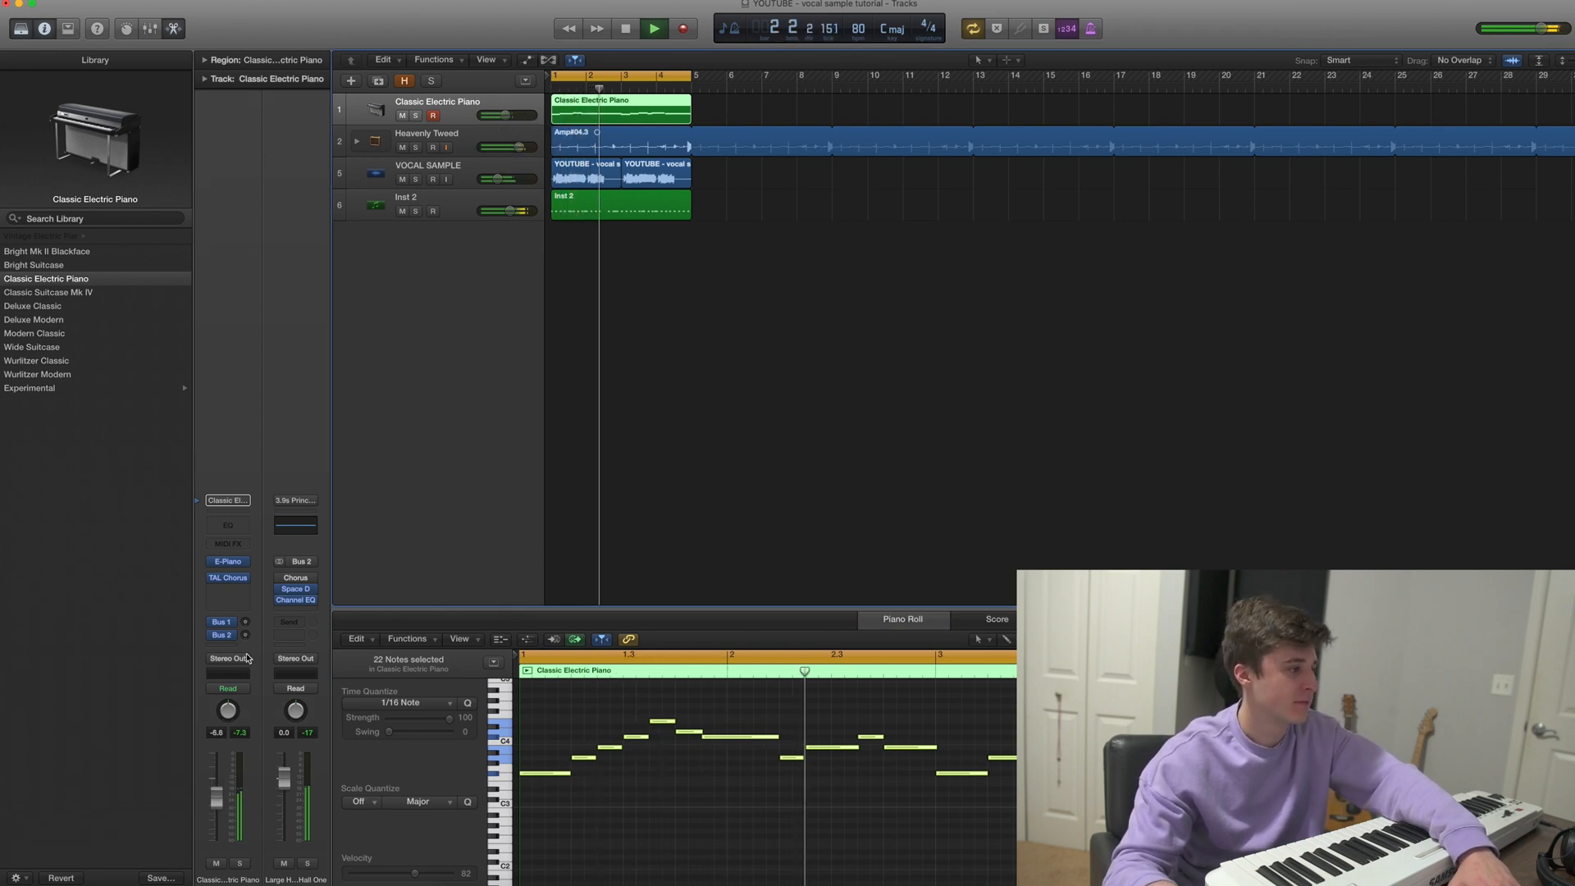
Add a send from the electric piano to the Bus 5 reverb and raise its send level.
left_click(221, 635)
mouse_move(252, 709)
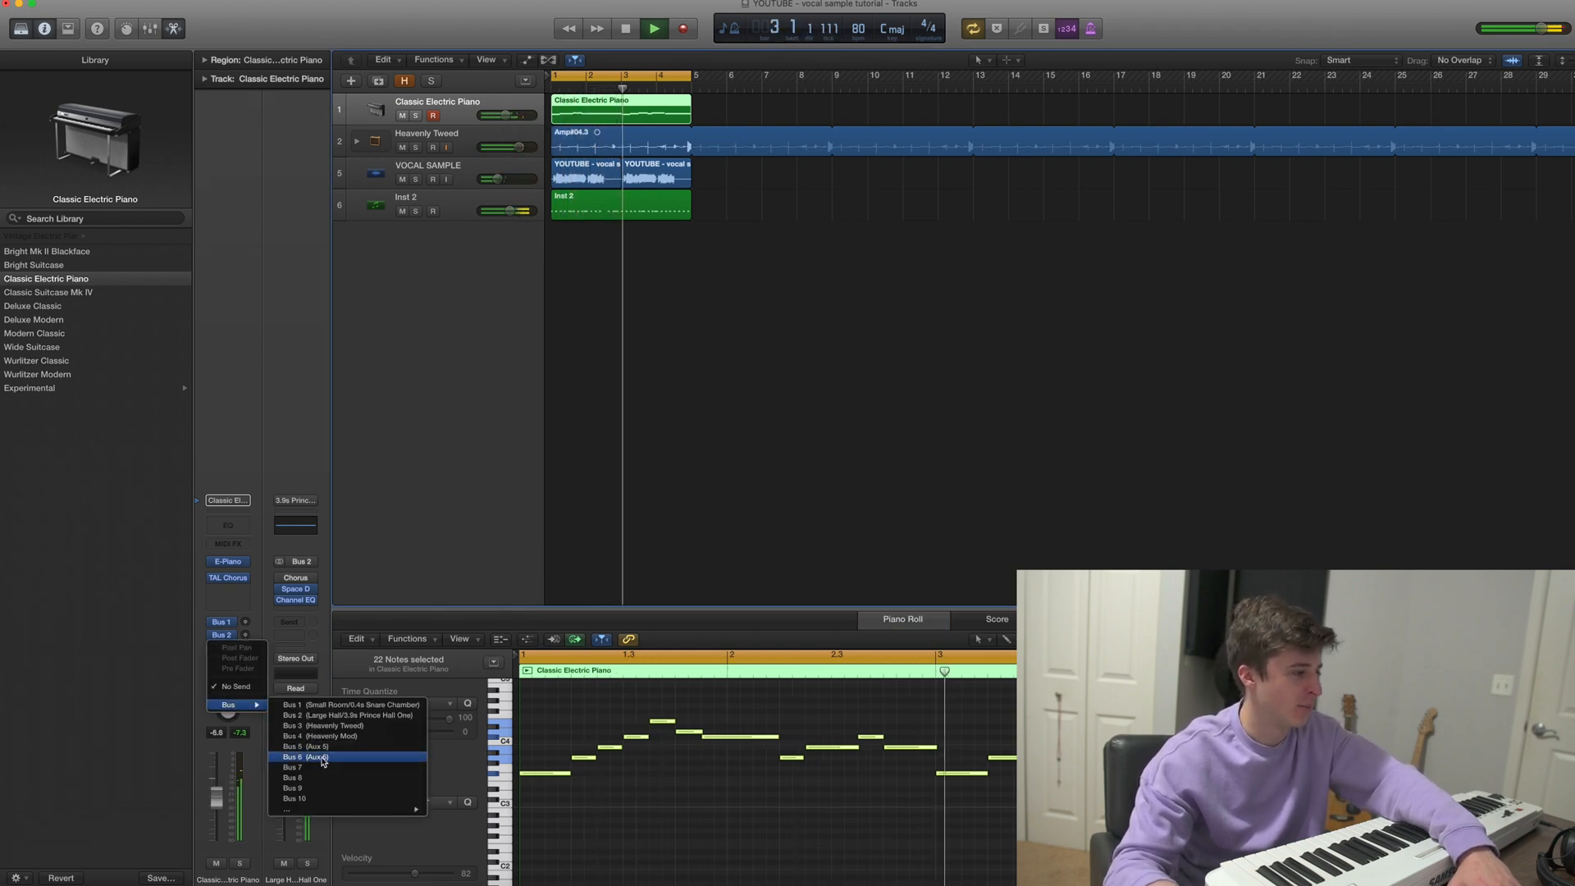
left_click(299, 757)
left_click_drag(246, 635, 245, 615)
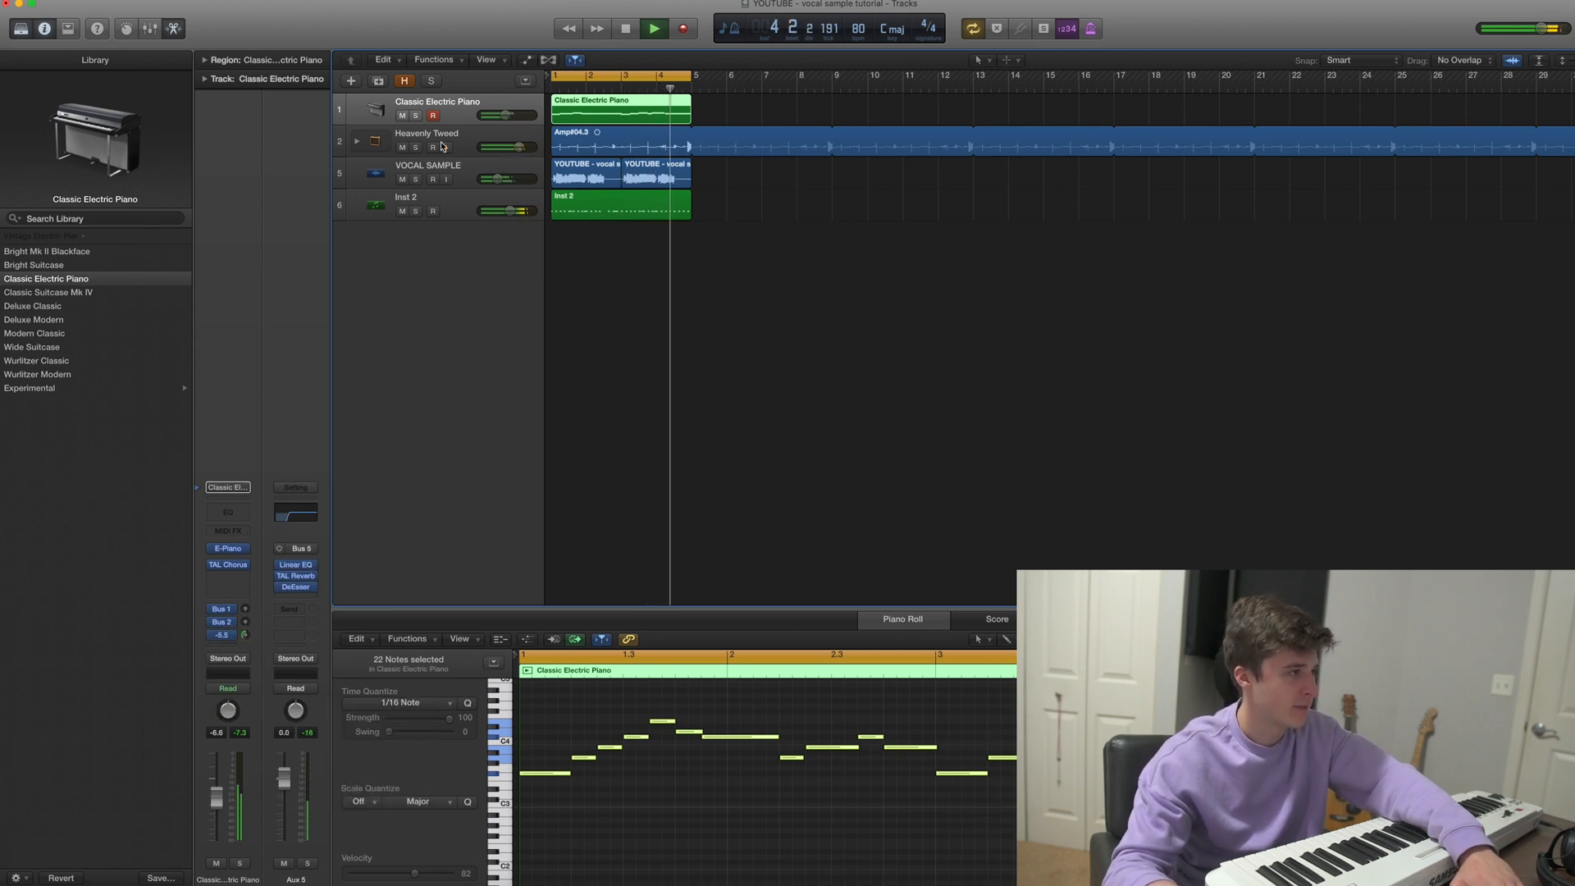
Add a Channel EQ to the electric piano with a cut of about -21 dB at 1000 Hz, and hide the piano roll.
left_click(93, 337)
left_click_drag(359, 197, 385, 250)
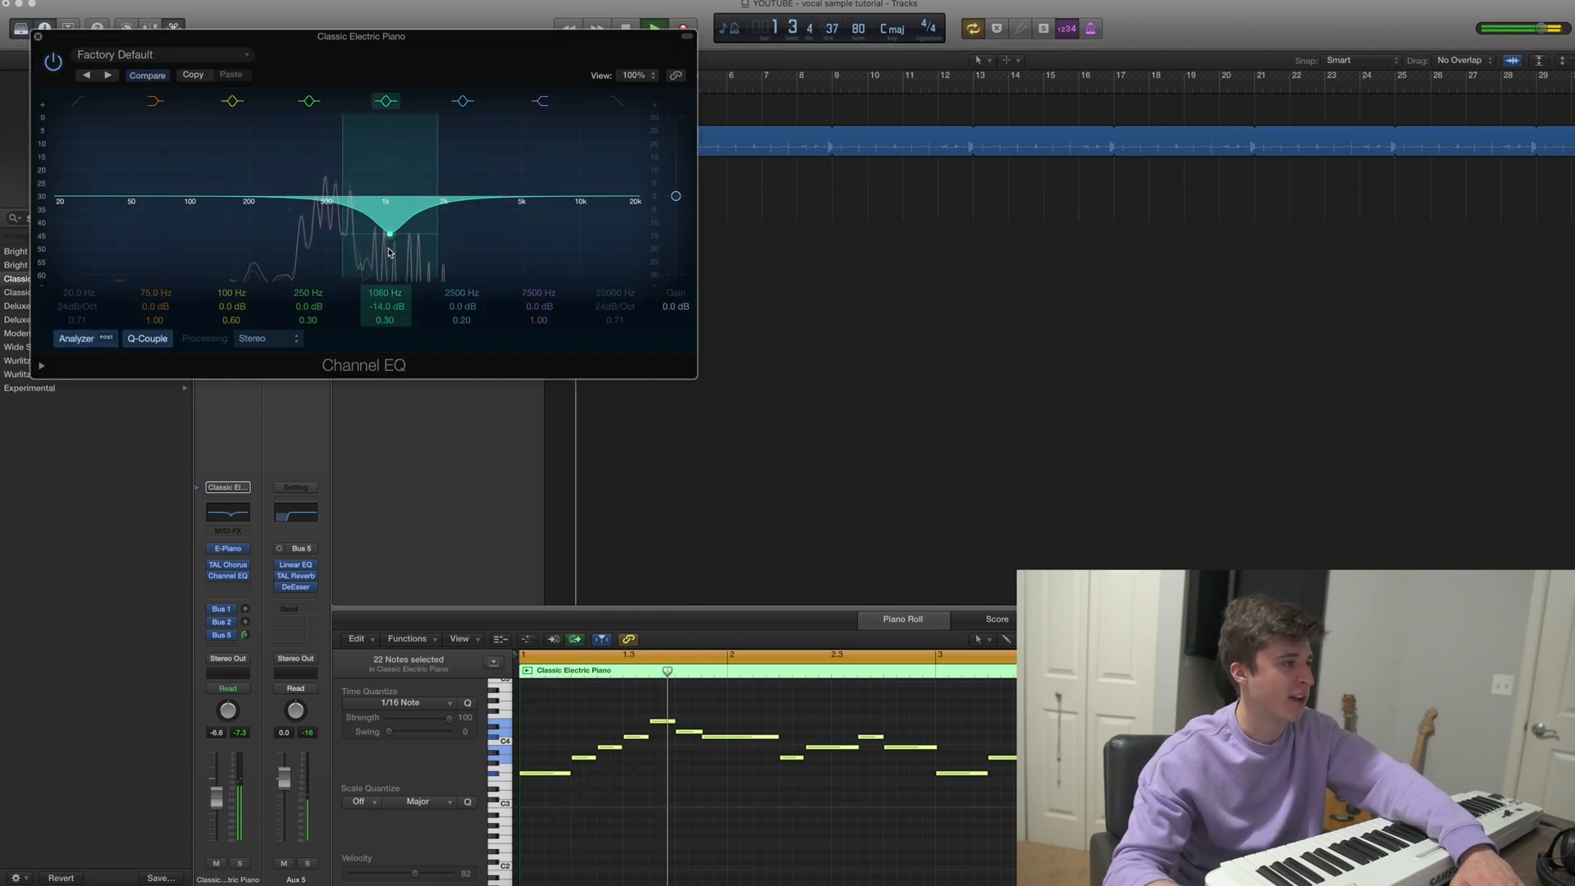
left_click_drag(463, 196, 450, 197)
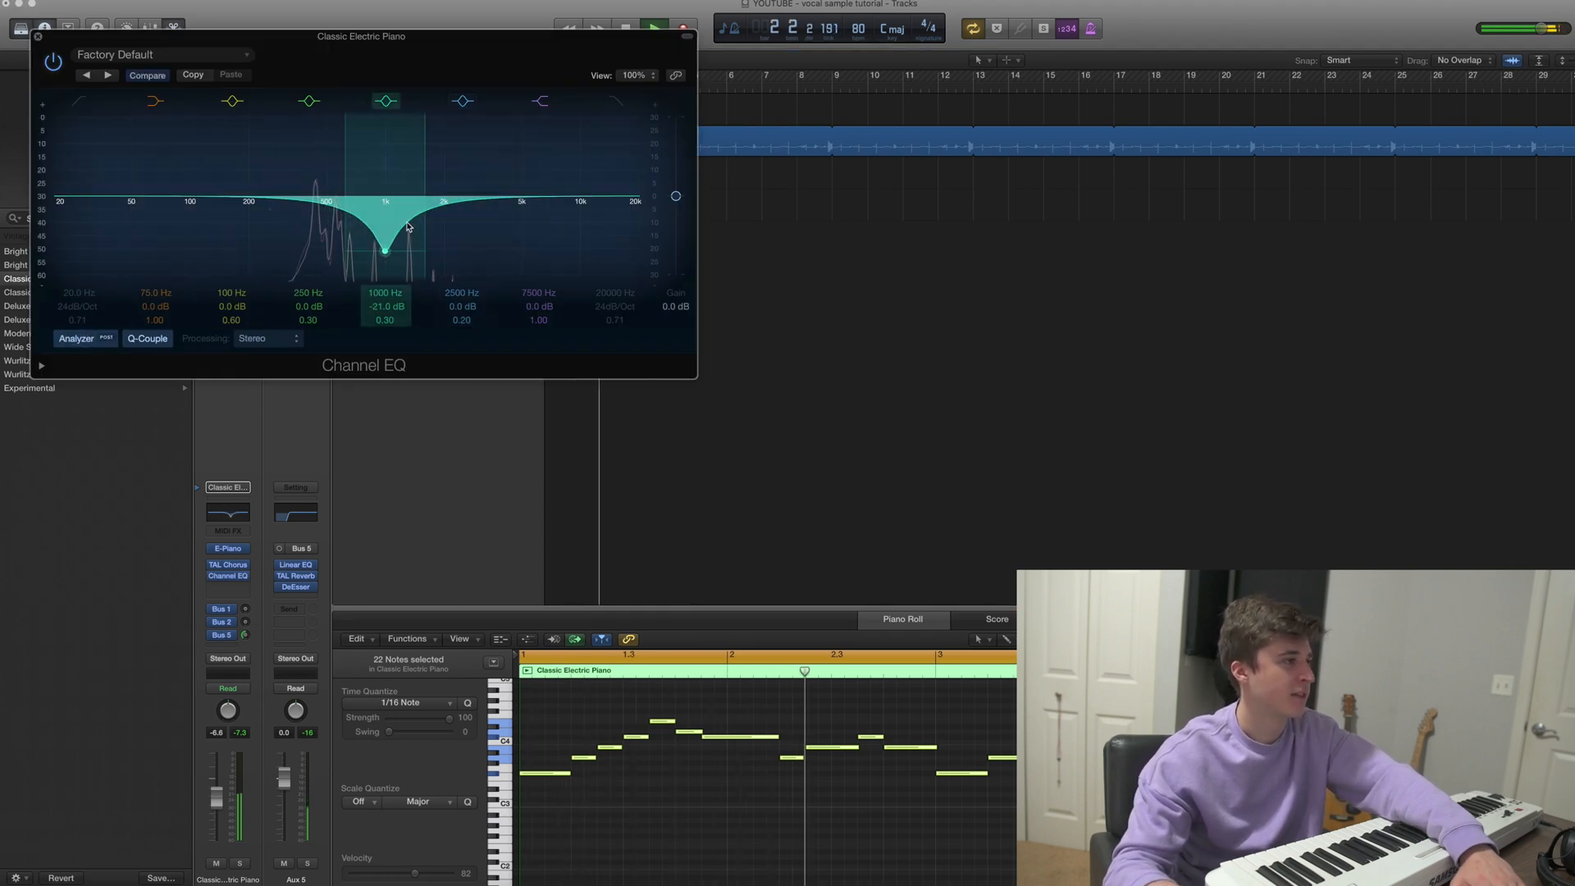
left_click(38, 36)
key("p")
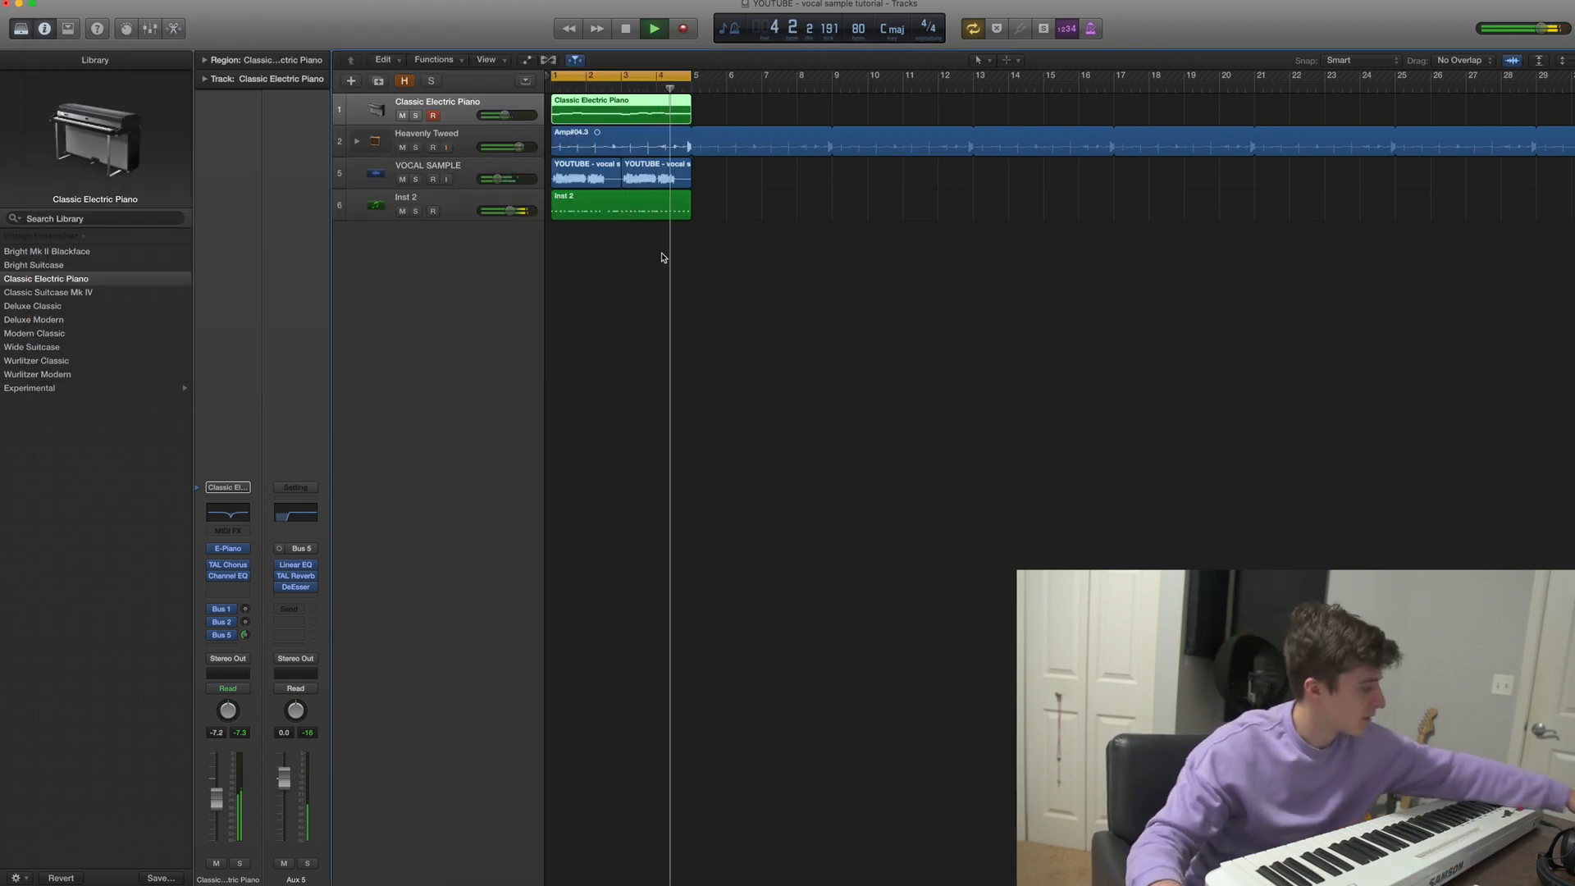
Mute the Classic Electric Piano and Inst 2 tracks and stop playback.
left_click(402, 116)
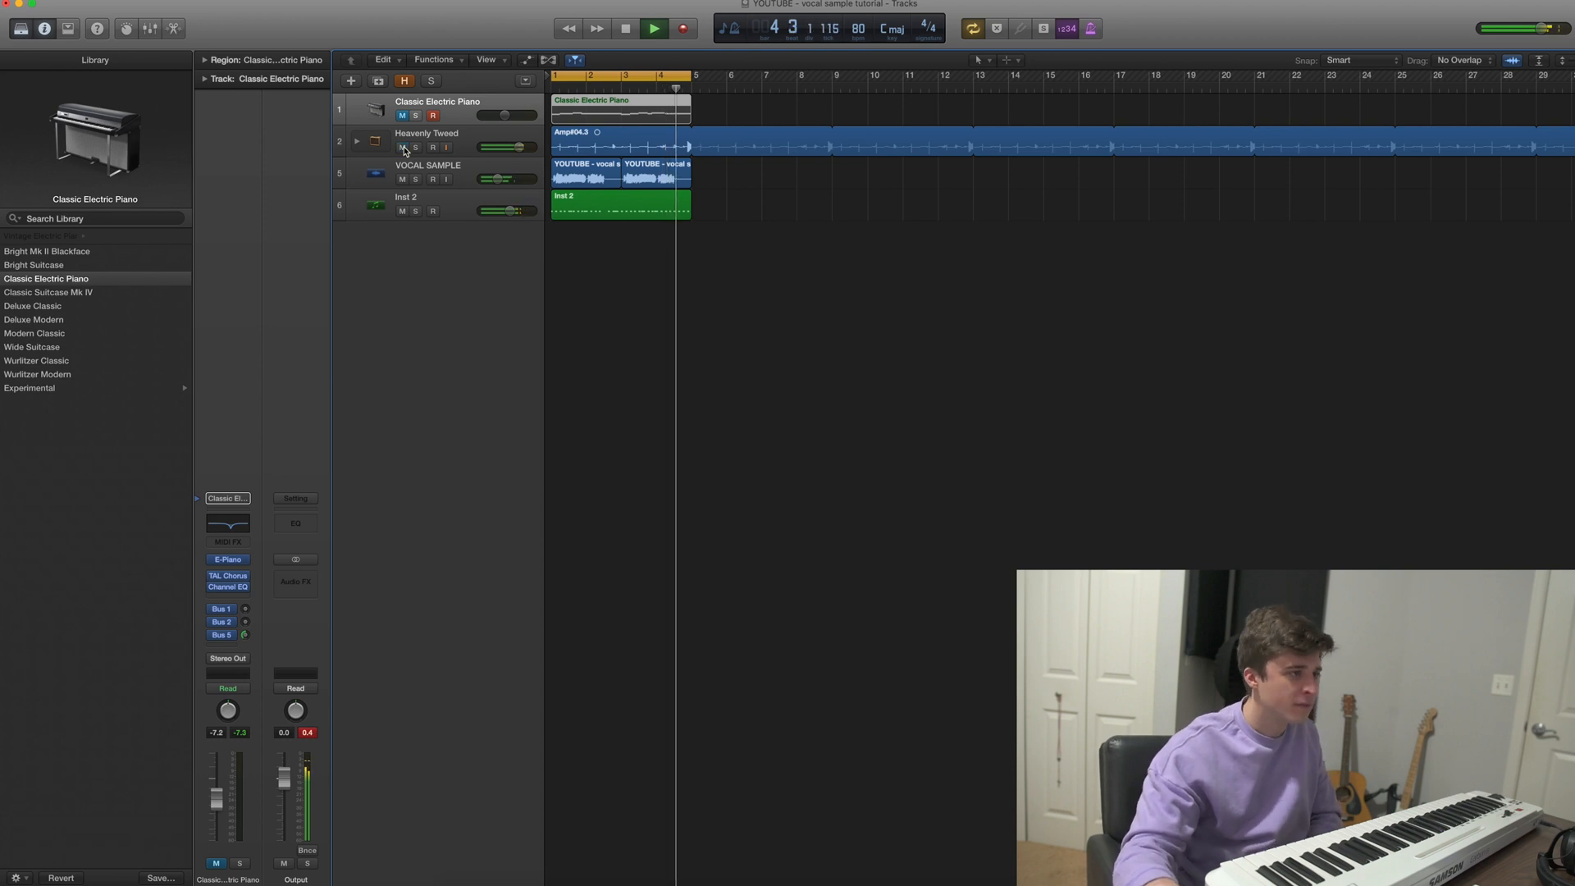
left_click(402, 211)
key("space")
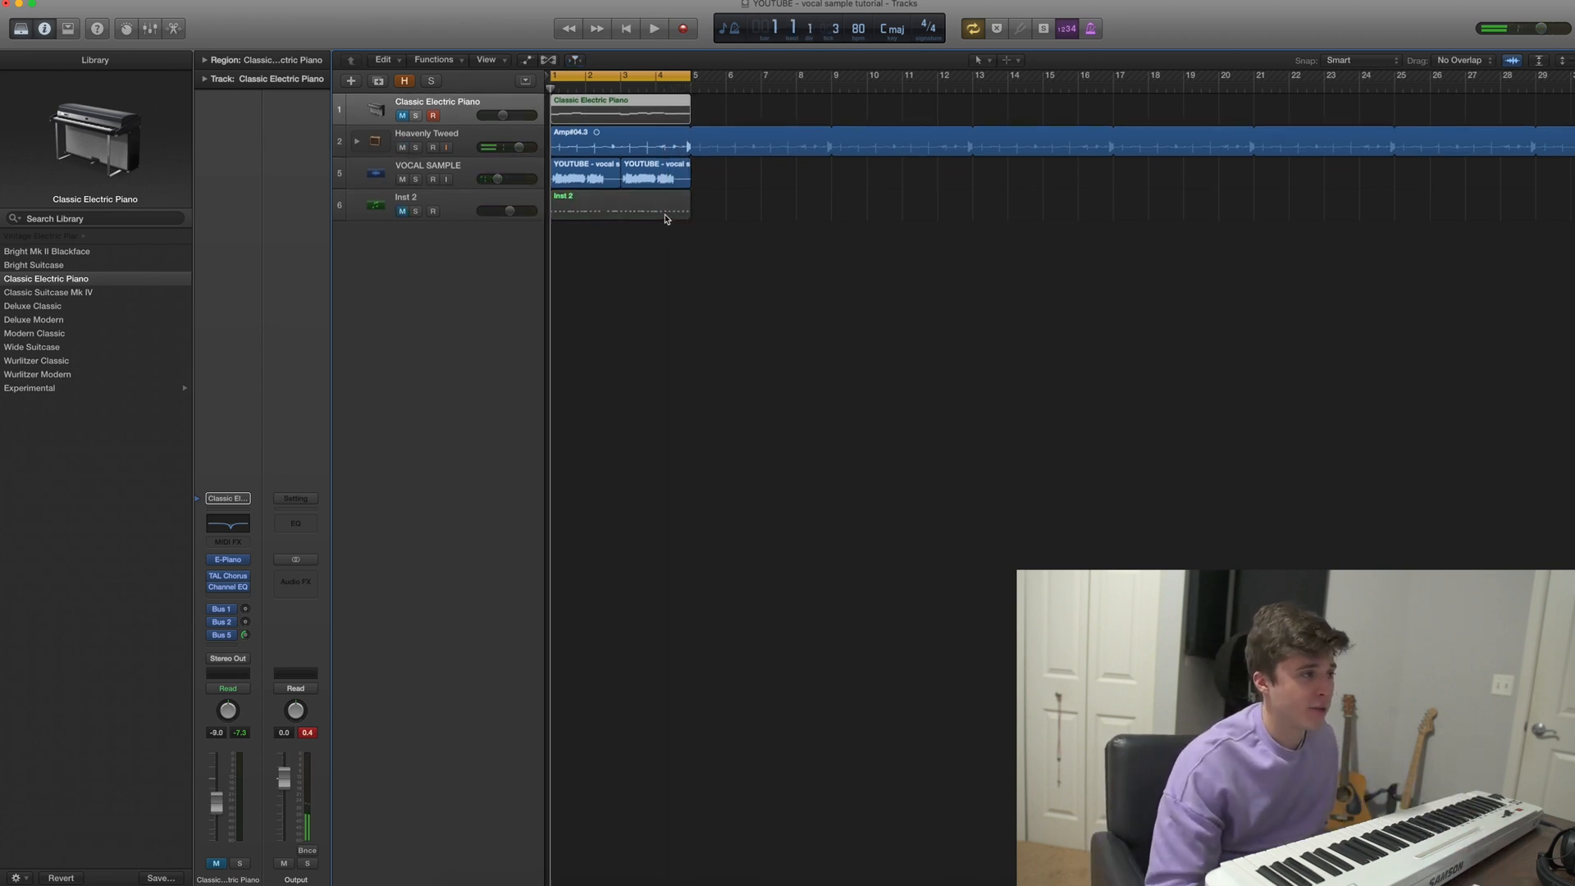
Open the vocal sample's Pitch Correction, set its response to 0 ms and play the loop to hear the effect.
left_click(435, 173)
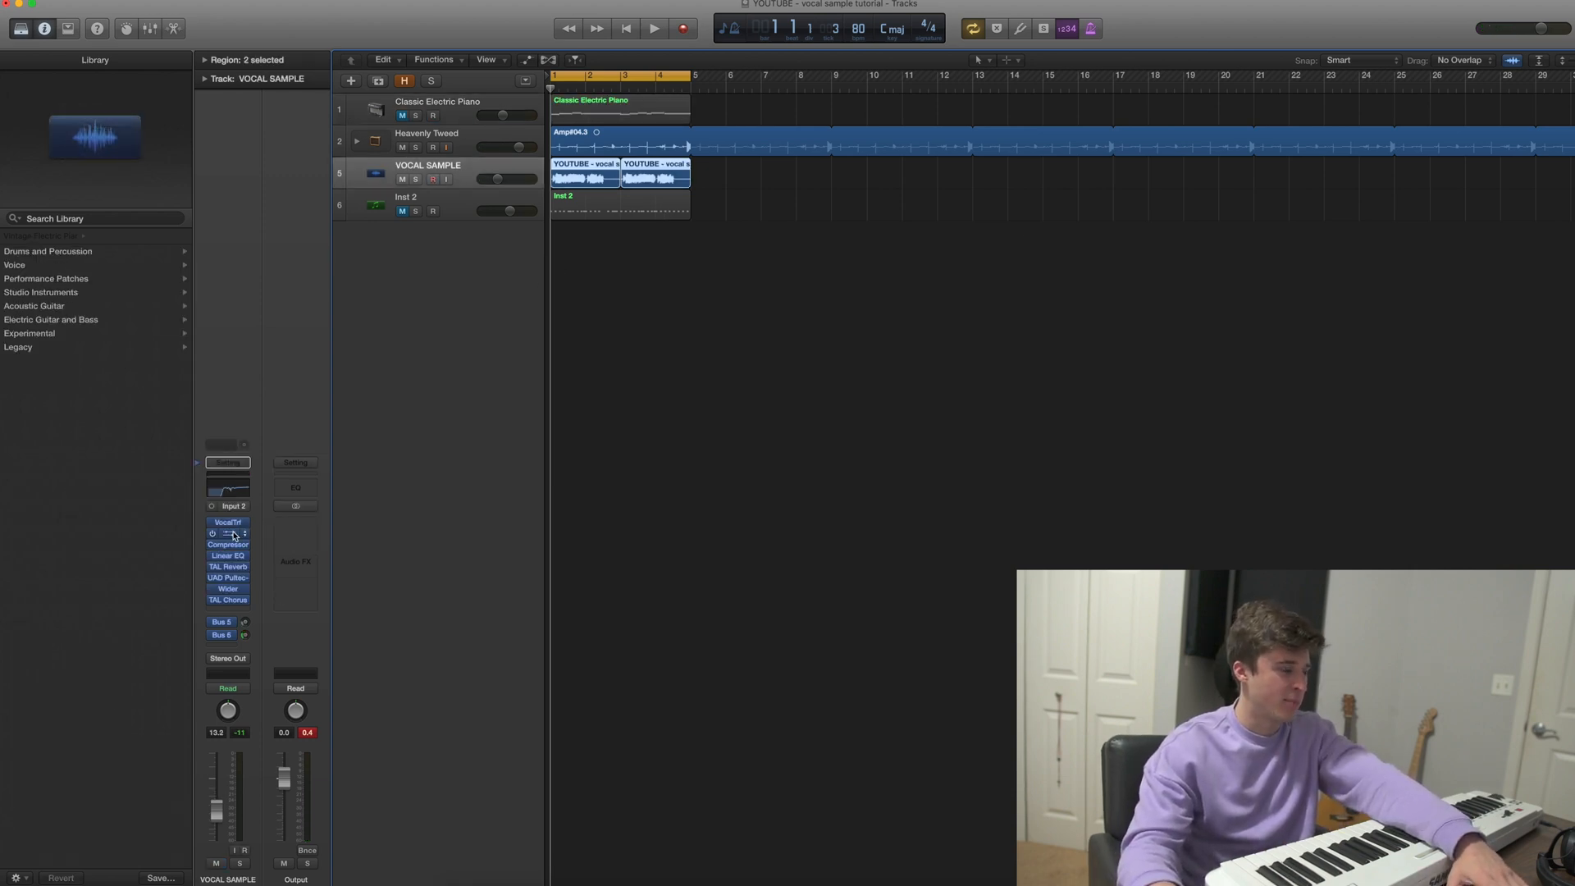
left_click(234, 534)
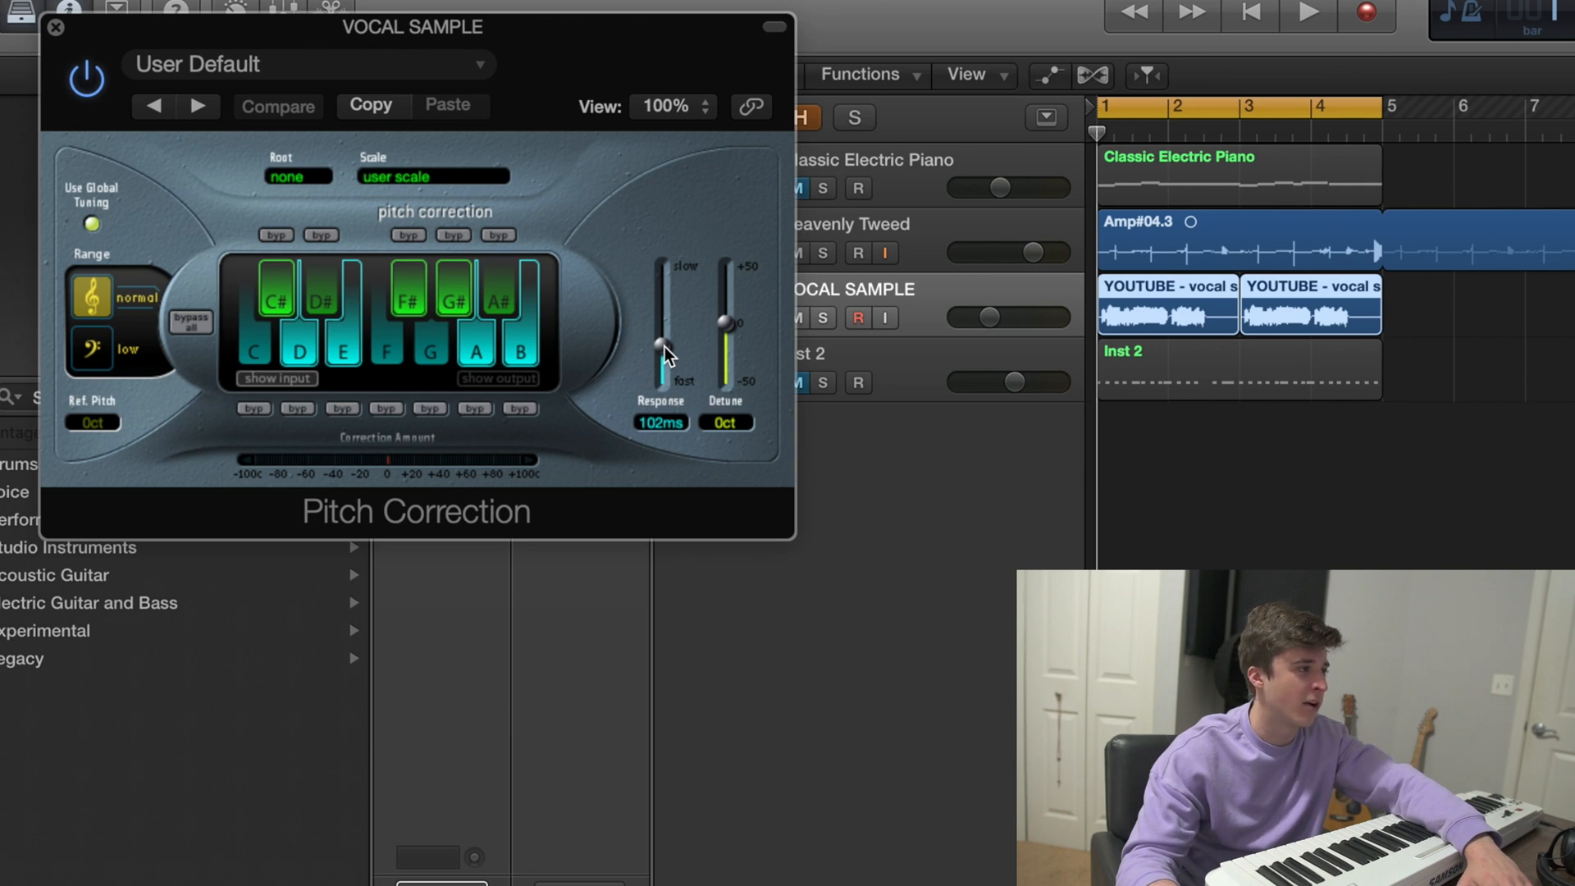
left_click_drag(664, 346, 687, 477)
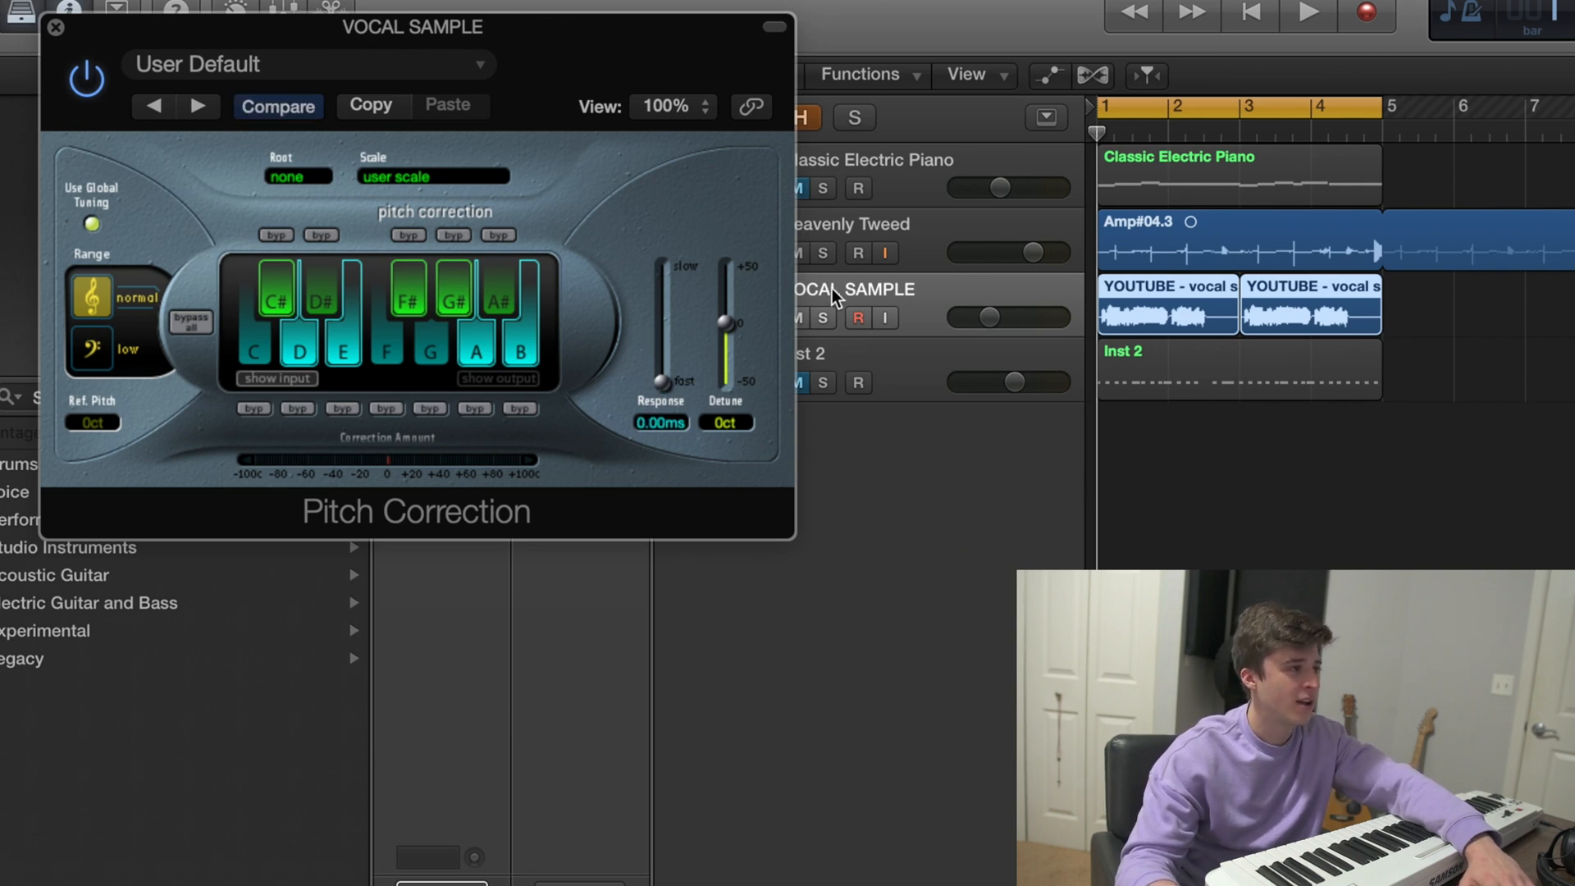
key("space")
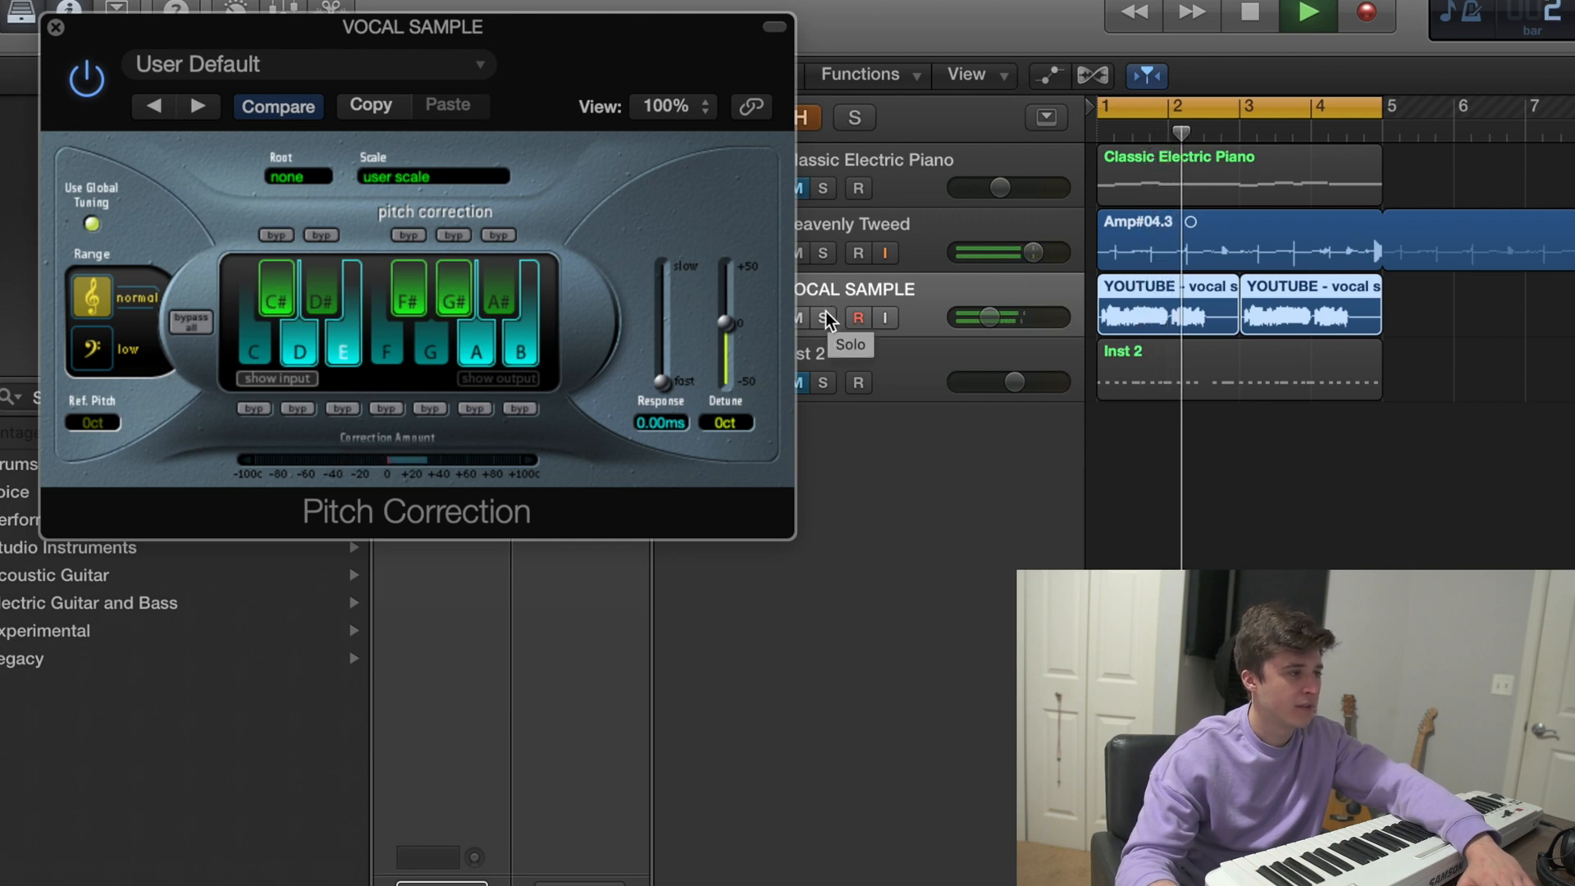
key("space")
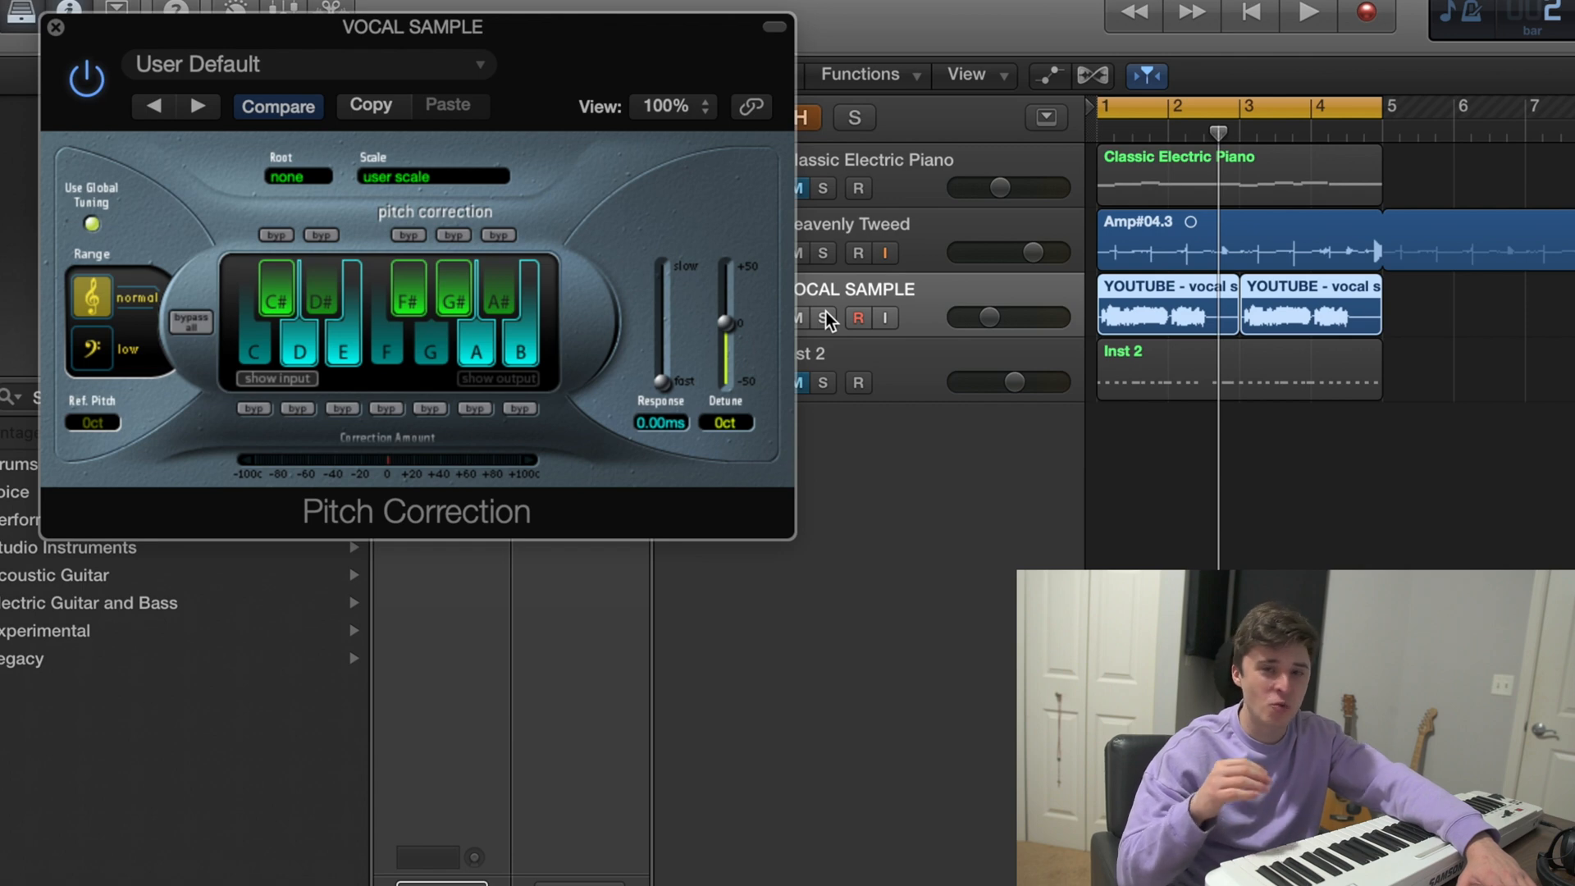
Solo the vocal sample, play it and raise the Pitch Correction response to about 115 ms.
left_click(824, 319)
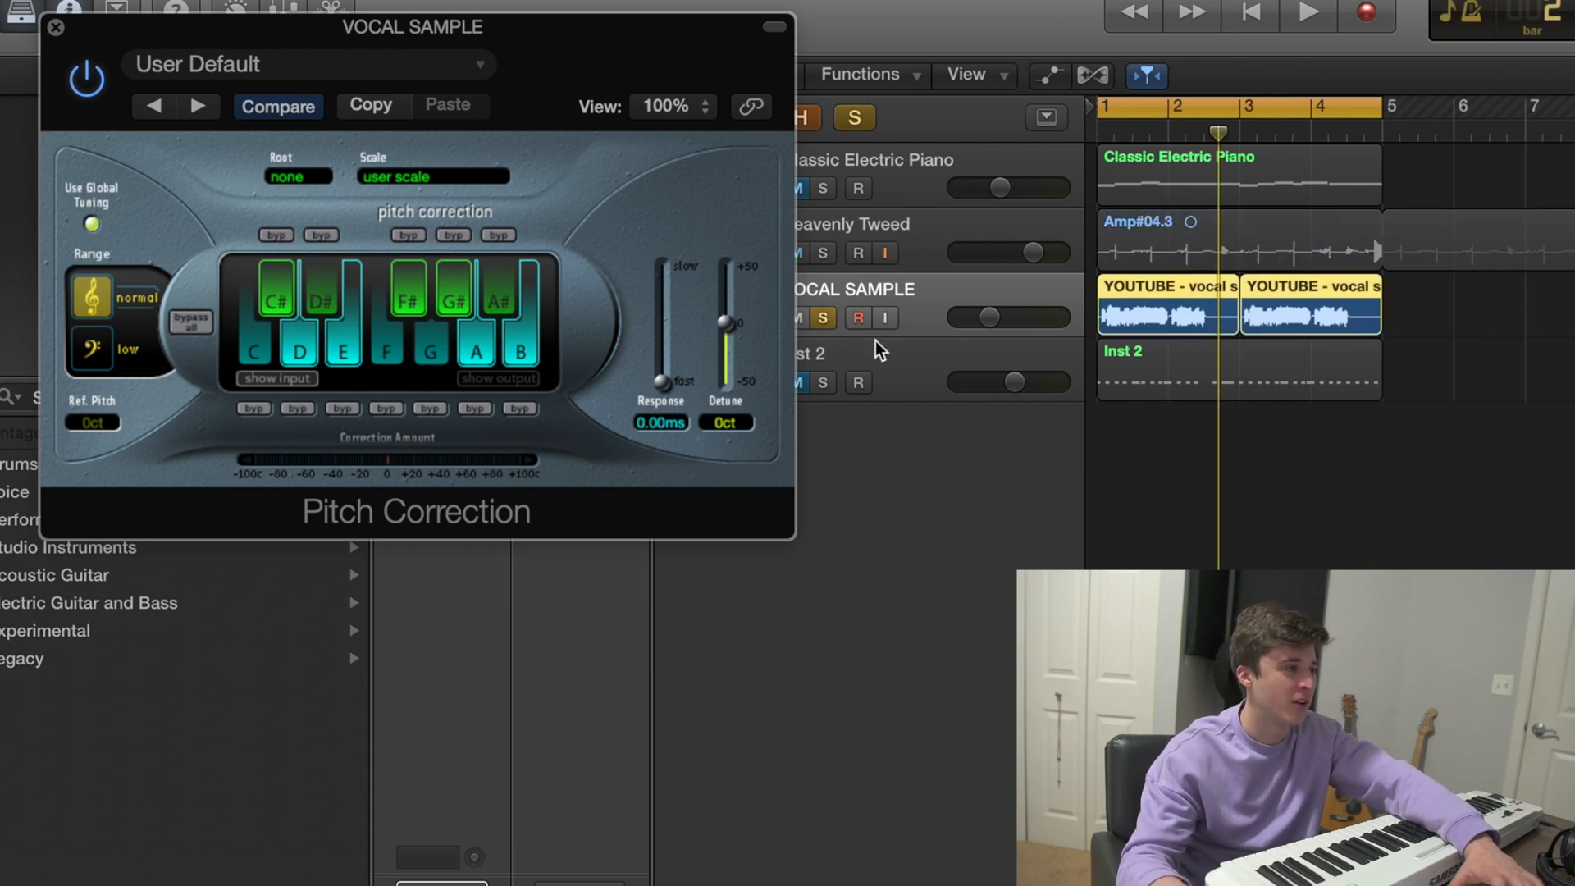
key("space")
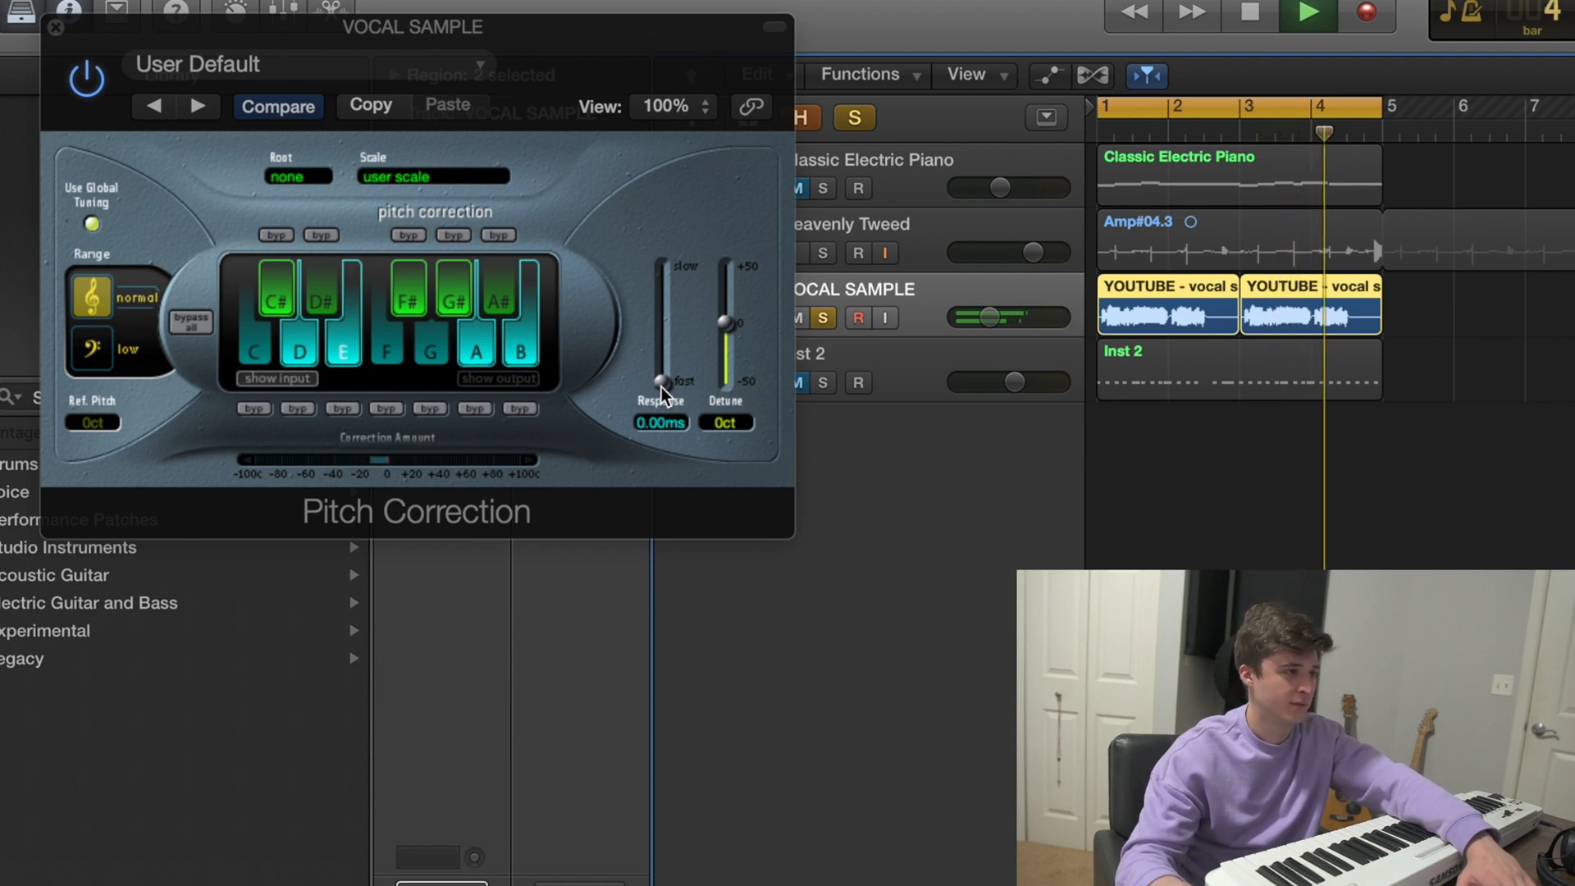
left_click_drag(661, 387, 658, 347)
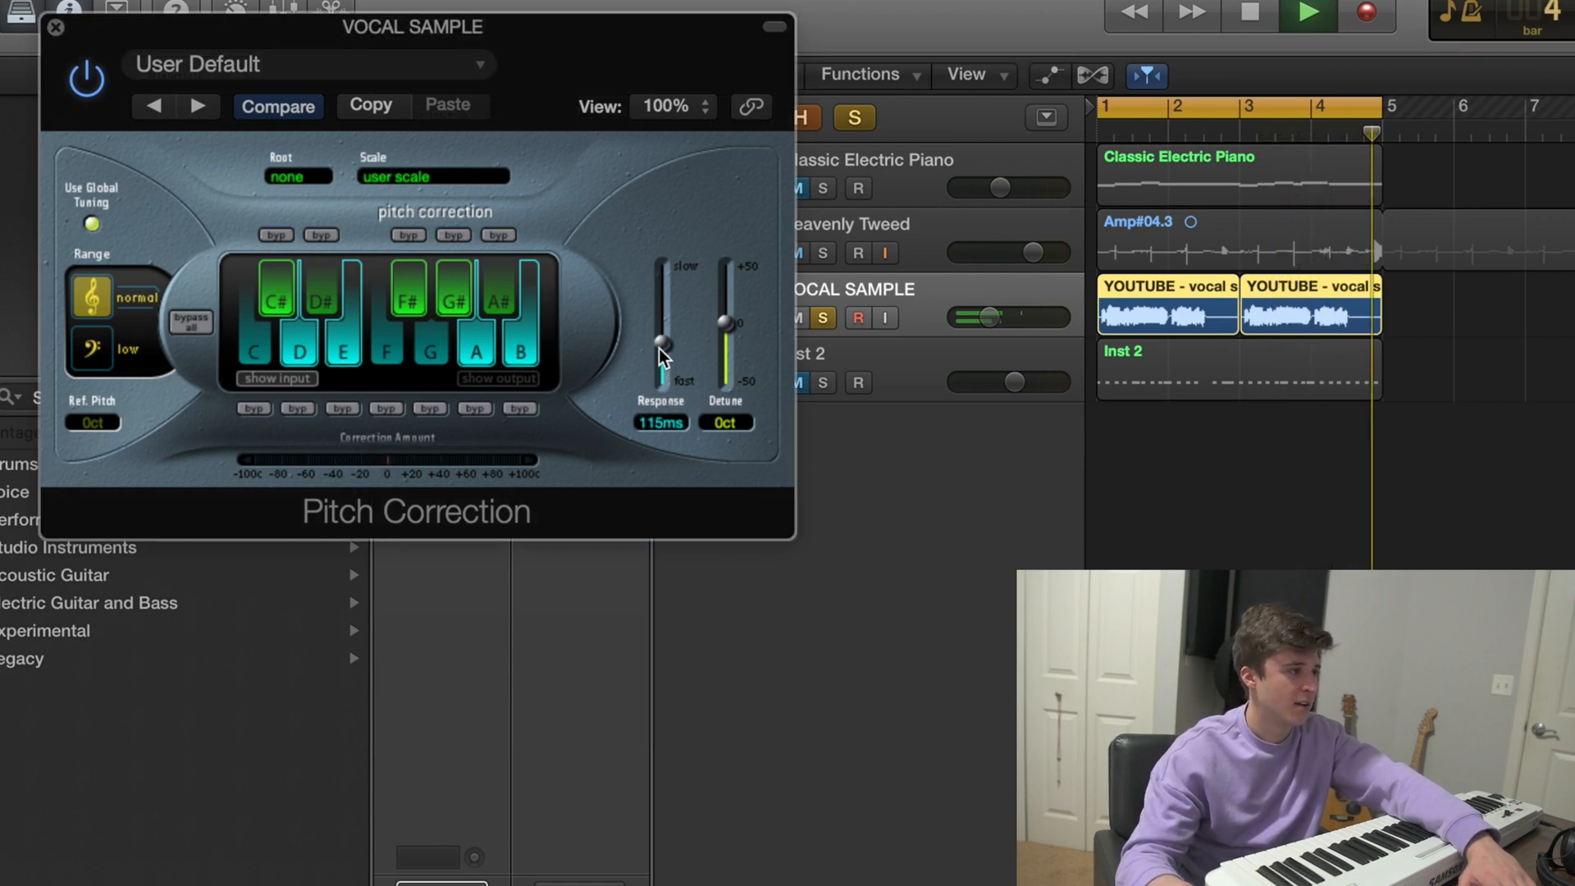